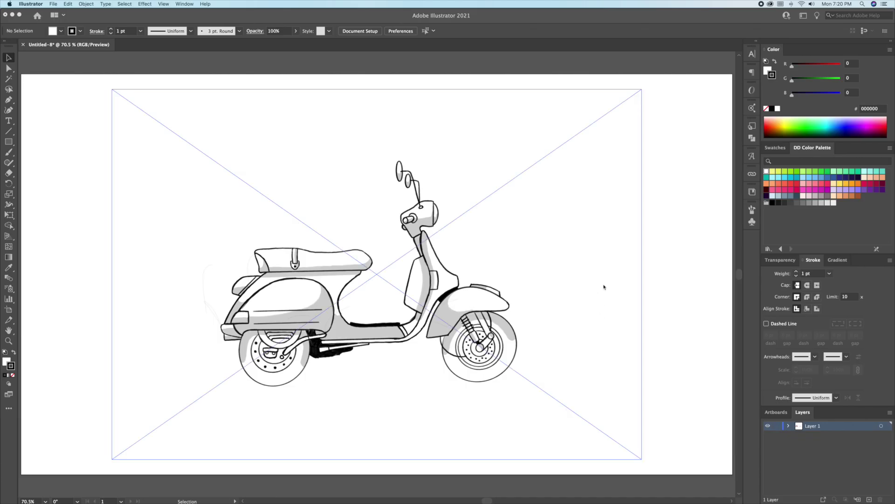
- Set the artboard to the Google pixel/Pixel 2 preset in landscape orientation, 1920 × 1080 px
{"action": "double_click", "coordinate": [9, 310]}
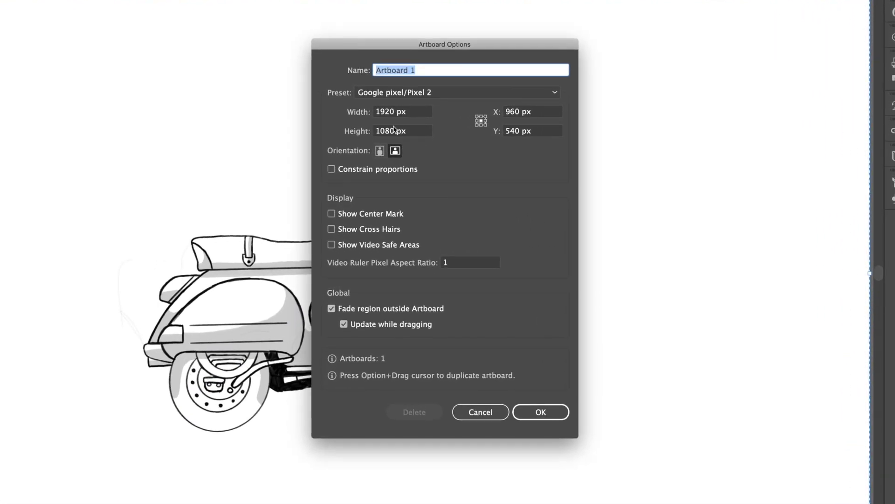
{"action": "left_click", "coordinate": [555, 93]}
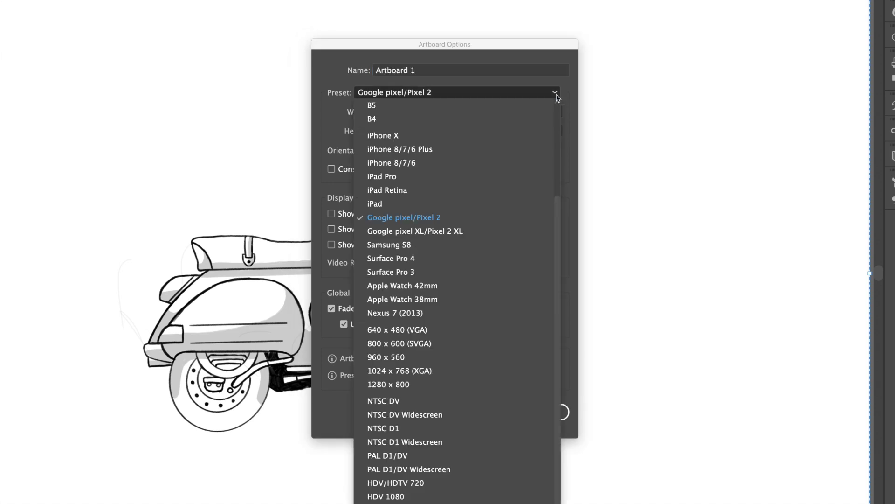
{"action": "left_click", "coordinate": [409, 221]}
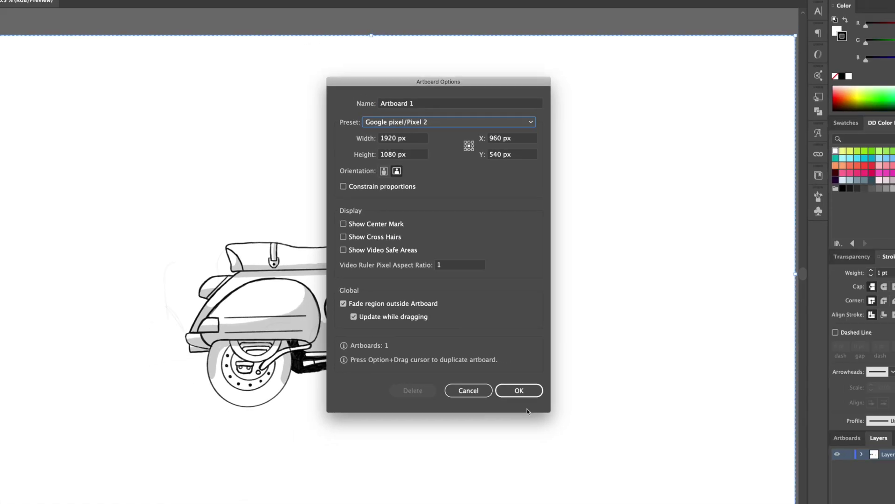
{"action": "left_click", "coordinate": [540, 412]}
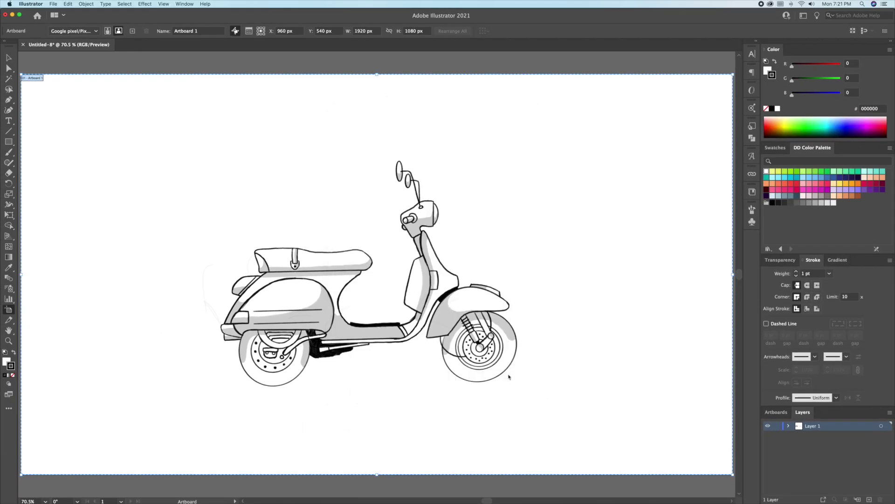
{"action": "key", "text": "v"}
- Turn the scooter sketch's layer into a locked, dimmed template layer named Template
{"action": "left_click", "coordinate": [584, 397]}
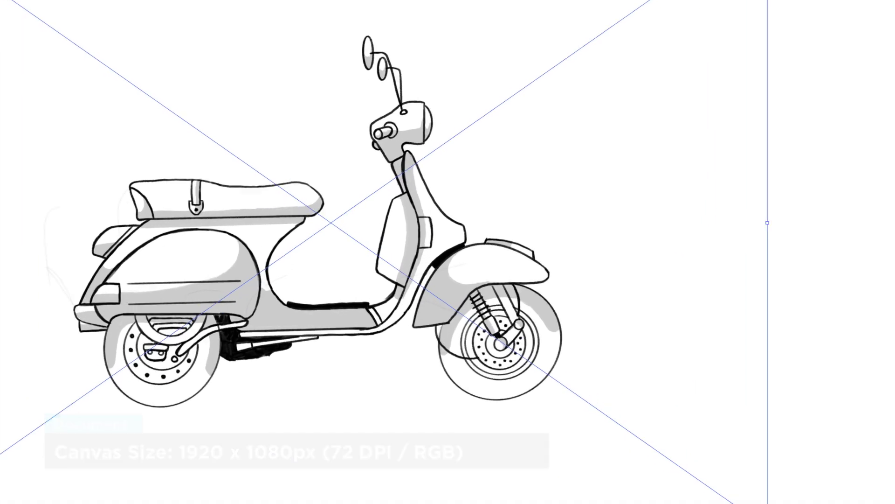
{"action": "double_click", "coordinate": [799, 426]}
{"action": "type", "text": "Template"}
{"action": "left_click", "coordinate": [334, 276]}
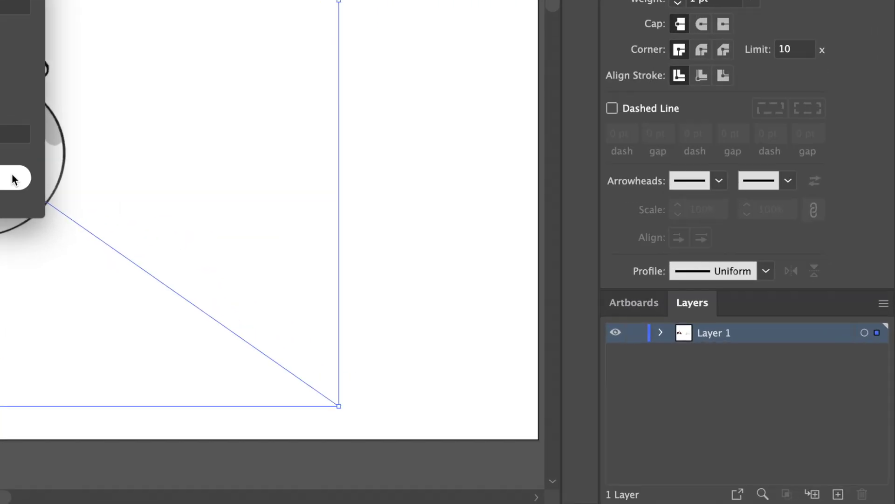
{"action": "left_click", "coordinate": [15, 178]}
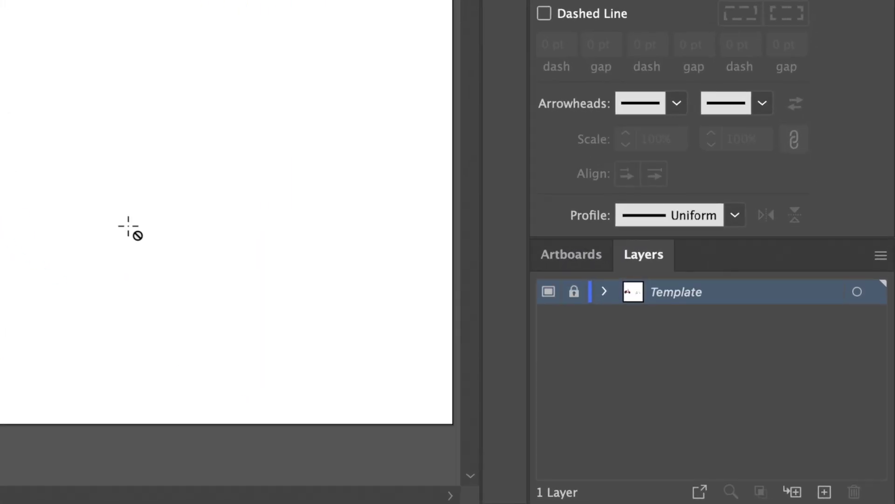
- Add a new layer above the template and name it Outline
{"action": "left_click", "coordinate": [825, 492]}
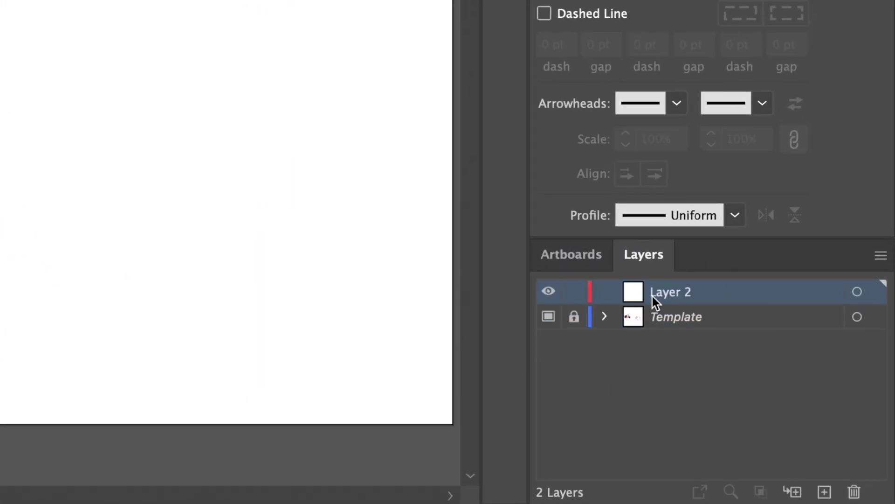
{"action": "double_click", "coordinate": [674, 293]}
{"action": "type", "text": "Outline"}
{"action": "key", "text": "Return"}
- Add a new layer directly above Template and name it Colour
{"action": "left_click", "coordinate": [677, 320]}
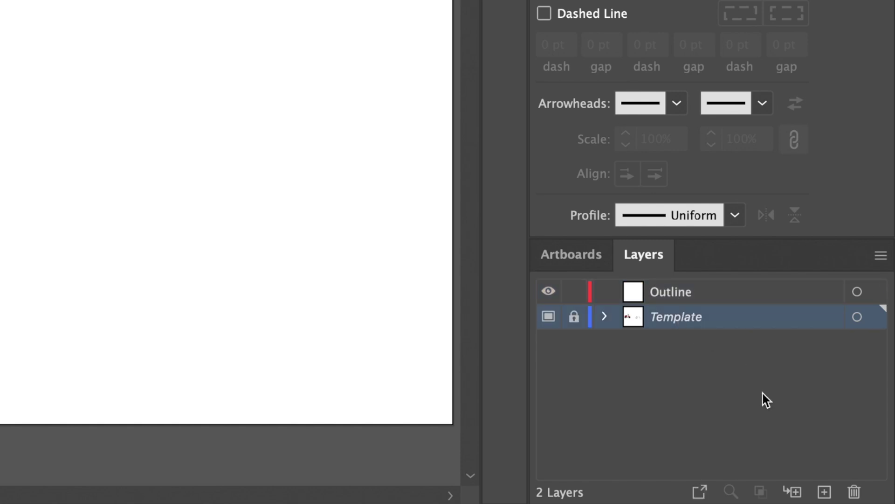
{"action": "left_click", "coordinate": [823, 490]}
{"action": "double_click", "coordinate": [670, 316]}
{"action": "type", "text": "Colour"}
{"action": "key", "text": "Return"}
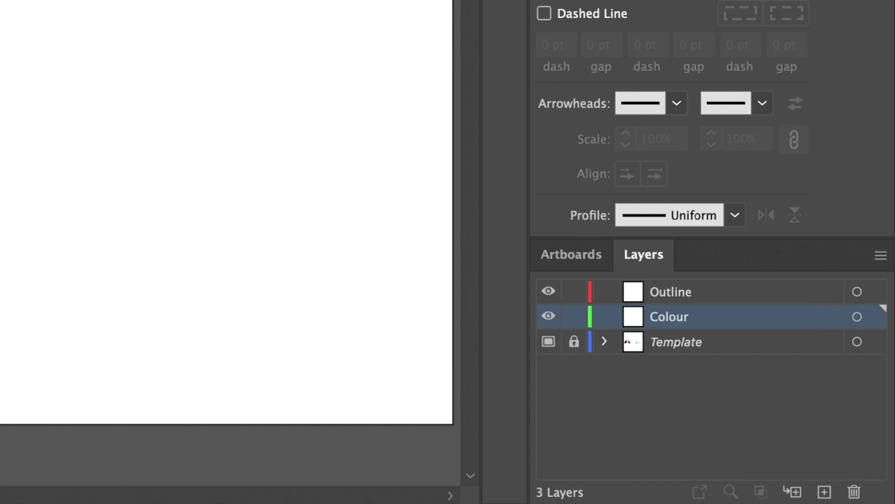
- Add a new layer between Outline and Colour and name it Shadows
{"action": "left_click", "coordinate": [823, 491]}
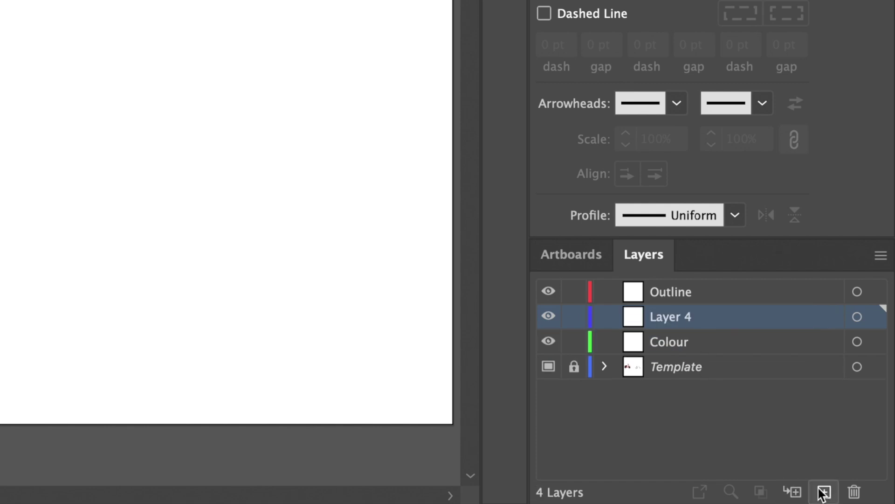
{"action": "double_click", "coordinate": [673, 316]}
{"action": "type", "text": "Shadow"}
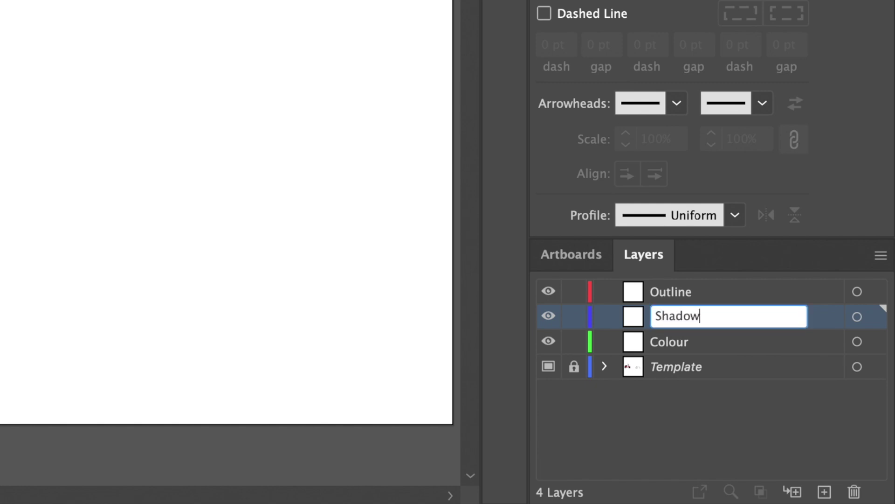
{"action": "type", "text": "s"}
{"action": "key", "text": "Return"}
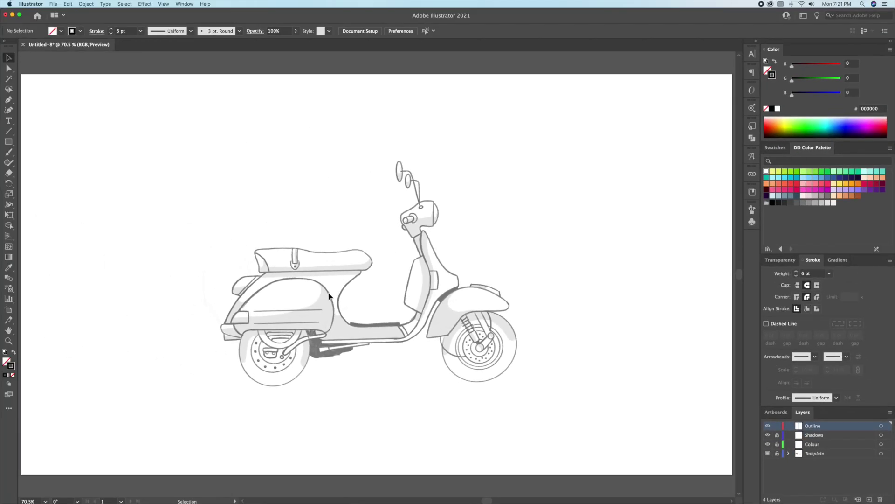
- Trace the seat's bottom edge and the curve around its front end with the Pen tool, using a 6 pt black stroke
{"action": "key", "text": "z"}
{"action": "left_click_drag", "start_coordinate": [290, 281], "coordinate": [373, 282]}
{"action": "left_click_drag", "start_coordinate": [438, 280], "coordinate": [440, 298]}
{"action": "left_click_drag", "start_coordinate": [309, 256], "coordinate": [346, 207]}
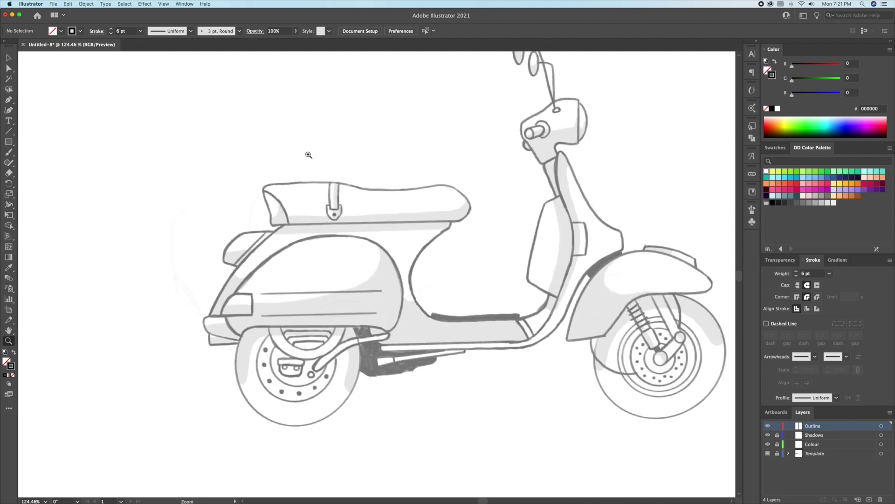
{"action": "left_click_drag", "start_coordinate": [293, 163], "coordinate": [382, 214]}
{"action": "left_click", "coordinate": [408, 222], "text": "alt"}
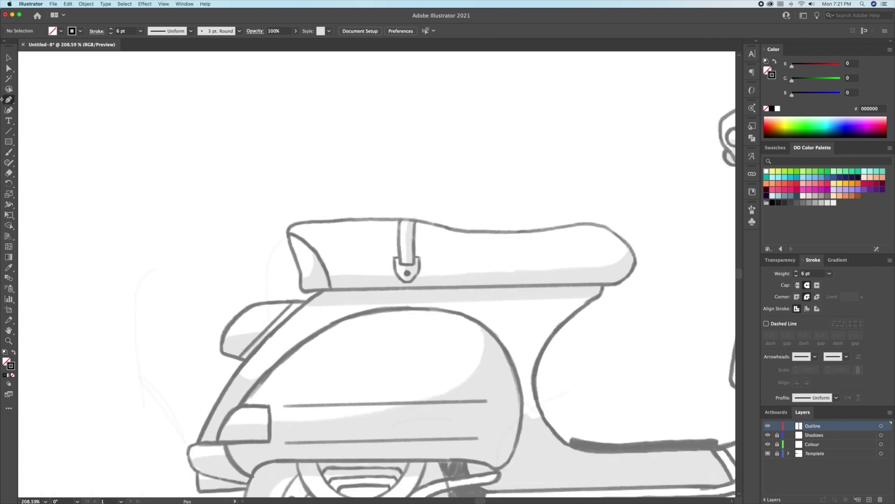
{"action": "left_click", "coordinate": [304, 291]}
{"action": "left_click", "coordinate": [622, 292]}
{"action": "key", "text": "super+z"}
{"action": "left_click_drag", "start_coordinate": [598, 290], "coordinate": [636, 250]}
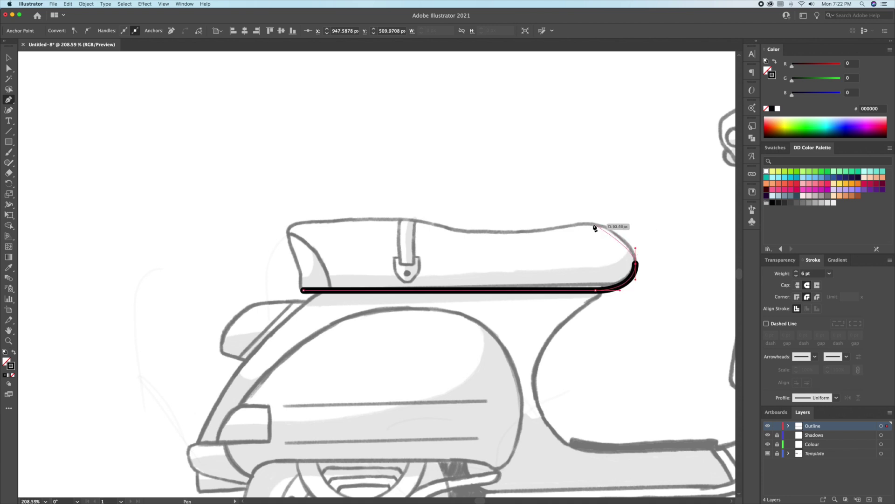
- Continue the seat outline along its wavy top edge and down the rear end, closing the path at the lower rear corner
{"action": "left_click_drag", "start_coordinate": [592, 224], "coordinate": [569, 224]}
{"action": "left_click_drag", "start_coordinate": [496, 234], "coordinate": [450, 234]}
{"action": "left_click_drag", "start_coordinate": [291, 224], "coordinate": [167, 240]}
{"action": "key", "text": "super+z"}
{"action": "left_click_drag", "start_coordinate": [289, 226], "coordinate": [139, 243]}
{"action": "left_click", "coordinate": [289, 225]}
{"action": "left_click", "coordinate": [302, 273]}
{"action": "left_click", "coordinate": [303, 290]}
- Adjust the lower rear corner anchor point of the seat outline slightly toward the rear
{"action": "key", "text": "z"}
{"action": "left_click_drag", "start_coordinate": [293, 290], "coordinate": [392, 289]}
{"action": "key", "text": "a"}
{"action": "left_click_drag", "start_coordinate": [317, 290], "coordinate": [312, 290]}
{"action": "key", "text": "v"}
{"action": "left_click", "coordinate": [340, 270]}
- Round the seat outline's two rear corners, giving the upper one a radius of about 25 px
{"action": "key", "text": "a"}
{"action": "left_click", "coordinate": [297, 157]}
{"action": "left_click_drag", "start_coordinate": [300, 163], "coordinate": [256, 261]}
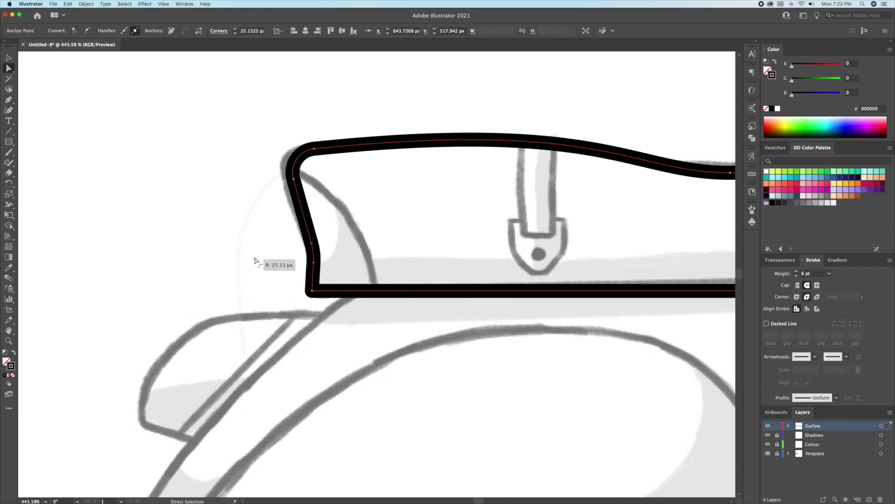
{"action": "left_click", "coordinate": [312, 290]}
{"action": "left_click_drag", "start_coordinate": [321, 282], "coordinate": [333, 266]}
- Draw a narrow upright rectangle over the seat strap, extending slightly above the seat's top edge
{"action": "key", "text": "z"}
{"action": "left_click_drag", "start_coordinate": [526, 254], "coordinate": [508, 257]}
{"action": "left_click_drag", "start_coordinate": [512, 259], "coordinate": [147, 267]}
{"action": "left_click", "coordinate": [376, 264], "text": "super"}
{"action": "mouse_move", "coordinate": [390, 256]}
{"action": "left_mouse_down"}
{"action": "mouse_move", "coordinate": [329, 258]}
{"action": "mouse_move", "coordinate": [391, 256]}
{"action": "left_mouse_up"}
{"action": "left_click_drag", "start_coordinate": [316, 241], "coordinate": [353, 211]}
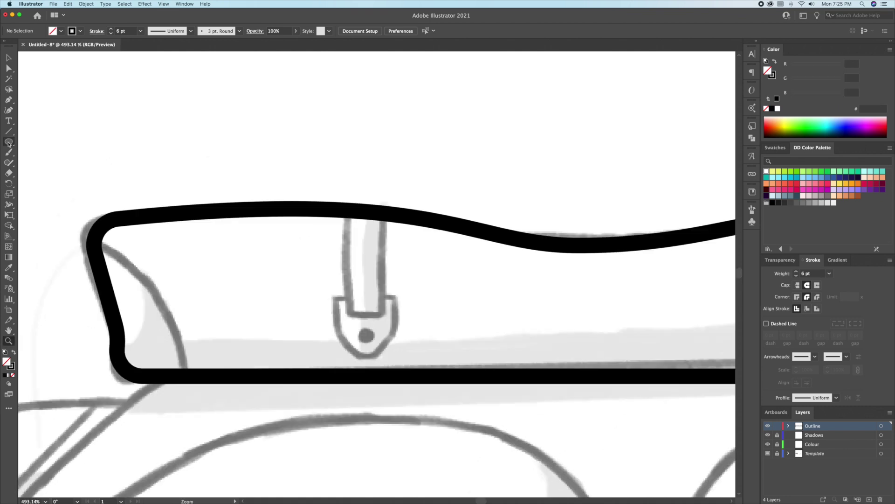
{"action": "left_click_drag", "start_coordinate": [9, 141], "coordinate": [47, 141]}
{"action": "mouse_move", "coordinate": [344, 289]}
{"action": "left_mouse_down"}
{"action": "mouse_move", "coordinate": [395, 240]}
{"action": "mouse_move", "coordinate": [385, 191]}
{"action": "left_mouse_up"}
- Extend the strap rectangle down toward the buckle and fully round its bottom end
{"action": "key", "text": "v"}
{"action": "mouse_move", "coordinate": [364, 289]}
{"action": "left_mouse_down"}
{"action": "mouse_move", "coordinate": [364, 338]}
{"action": "mouse_move", "coordinate": [355, 323]}
{"action": "mouse_move", "coordinate": [371, 322]}
{"action": "left_mouse_up"}
{"action": "key", "text": "a"}
{"action": "left_click", "coordinate": [364, 338]}
{"action": "key", "text": "v"}
{"action": "left_click", "coordinate": [420, 305]}
- Merge the strap's regions with the Shape Builder tool to remove the seat line crossing inside it
{"action": "left_click_drag", "start_coordinate": [396, 197], "coordinate": [328, 236]}
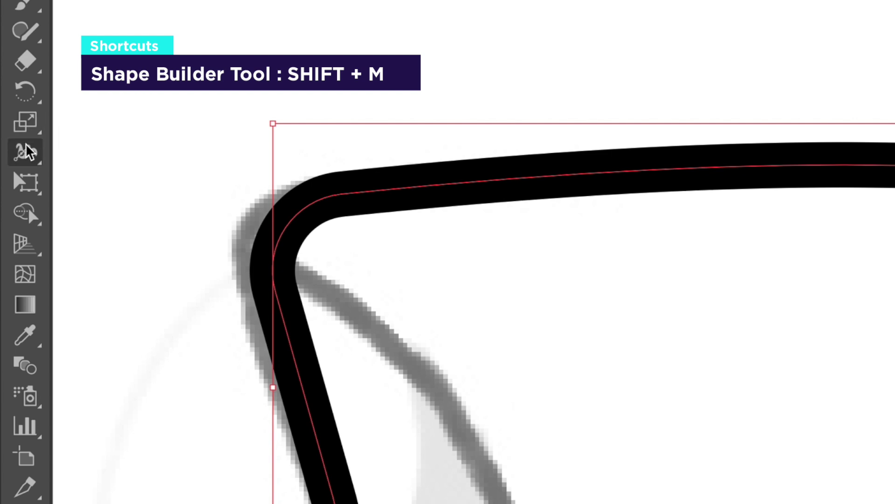
{"action": "left_click", "coordinate": [33, 216]}
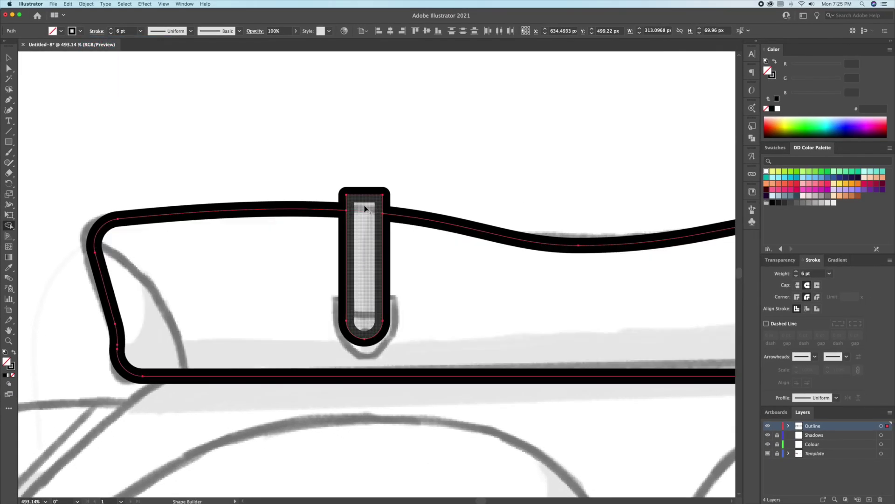
{"action": "left_click", "coordinate": [366, 208]}
{"action": "key", "text": "v"}
{"action": "left_click", "coordinate": [433, 194]}
{"action": "left_click_drag", "start_coordinate": [391, 199], "coordinate": [476, 184]}
{"action": "key", "text": "super+z"}
- Draw a small black-filled circle without a stroke as the stud near the strap's lower end
{"action": "left_click", "coordinate": [33, 158]}
{"action": "left_click_drag", "start_coordinate": [11, 144], "coordinate": [48, 166]}
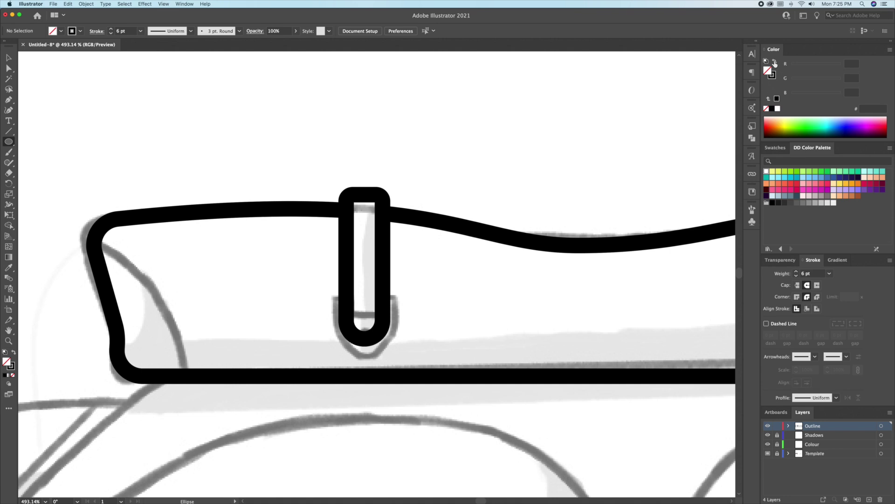
{"action": "left_click", "coordinate": [775, 62]}
{"action": "left_click_drag", "start_coordinate": [363, 311], "coordinate": [369, 319]}
{"action": "key", "text": "v"}
{"action": "left_click", "coordinate": [487, 291]}
- Draw a straight line from the seat's upper rear corner to its bottom edge, copying the seat outline's stroke with the Eyedropper
{"action": "key", "text": "z"}
{"action": "left_click_drag", "start_coordinate": [484, 290], "coordinate": [463, 291]}
{"action": "scroll", "coordinate": [423, 296], "scroll_direction": "left", "scroll_amount": 4}
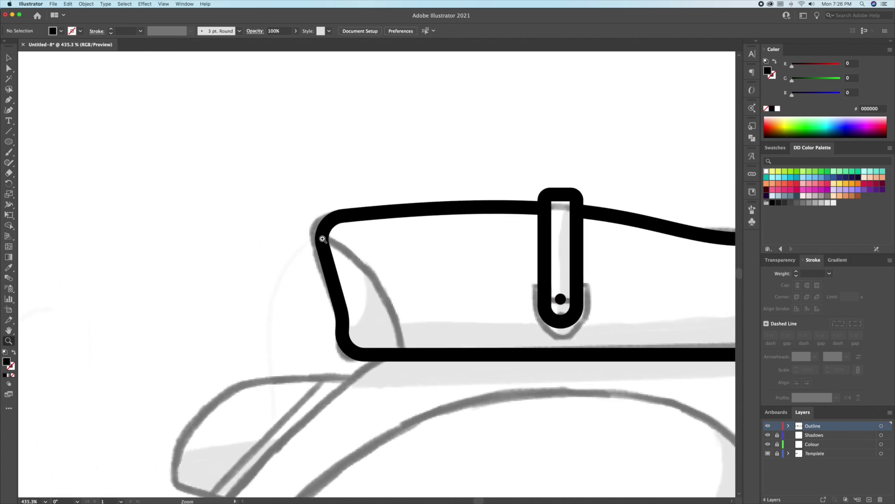
{"action": "key", "text": "p"}
{"action": "left_click", "coordinate": [322, 238]}
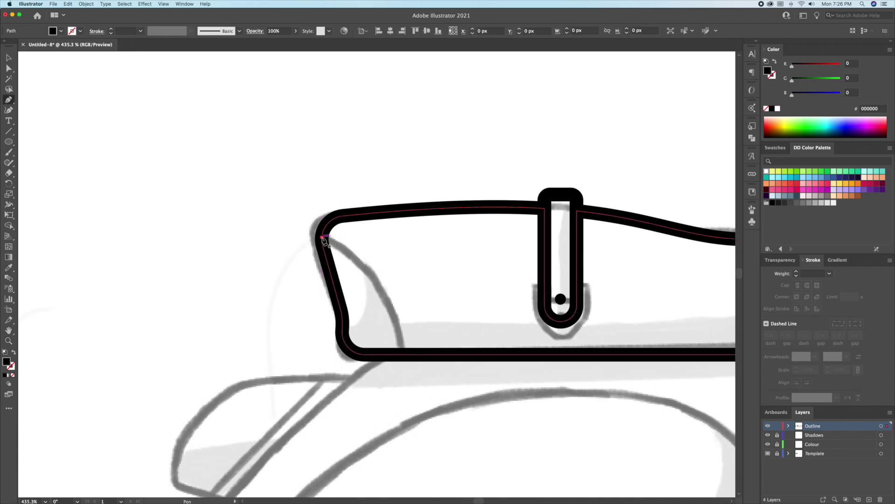
{"action": "left_click", "coordinate": [404, 355]}
{"action": "key", "text": "i"}
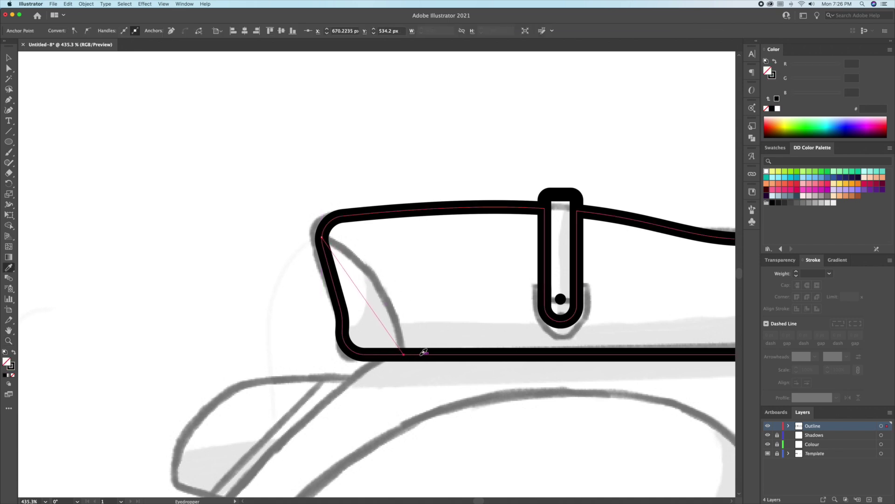
{"action": "left_click", "coordinate": [426, 356]}
{"action": "key", "text": "v"}
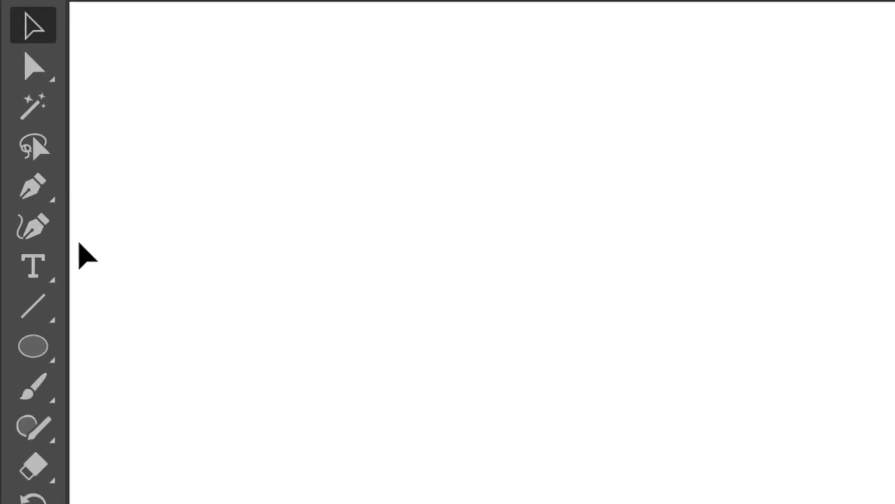
- Bend the seat's rear panel line outward with the Curvature tool to follow the sketch
{"action": "left_click", "coordinate": [10, 111]}
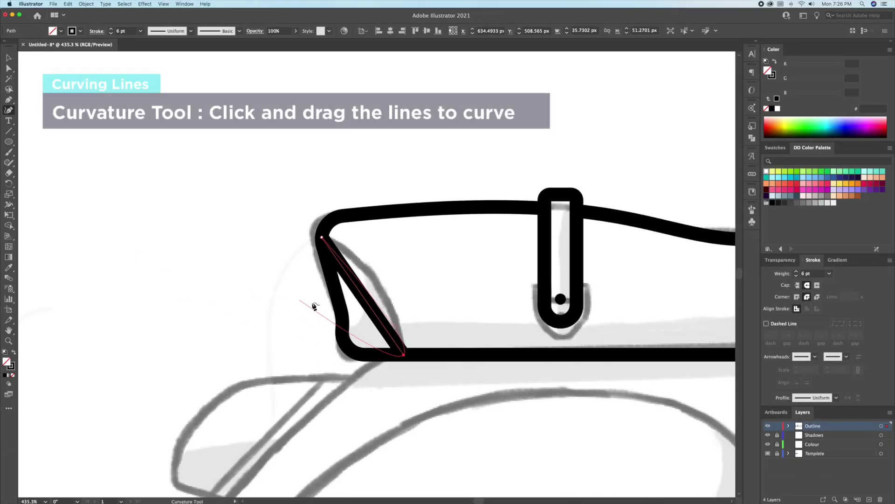
{"action": "left_click_drag", "start_coordinate": [360, 291], "coordinate": [392, 292]}
{"action": "key", "text": "v"}
{"action": "left_click", "coordinate": [352, 152]}
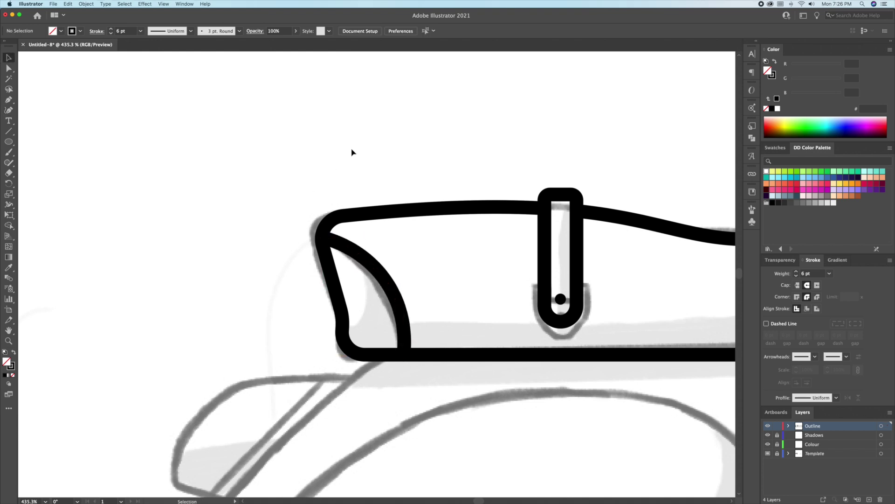
- Start tracing the body contour with a short drop below the seat's front end and a curve down to the body's inner bend
{"action": "key", "text": "z"}
{"action": "left_click_drag", "start_coordinate": [560, 196], "coordinate": [518, 195]}
{"action": "scroll", "coordinate": [517, 195], "scroll_direction": "down", "scroll_amount": 3}
{"action": "scroll", "coordinate": [517, 195], "scroll_direction": "right", "scroll_amount": 6}
{"action": "left_click_drag", "start_coordinate": [531, 390], "coordinate": [404, 383]}
{"action": "key", "text": "p"}
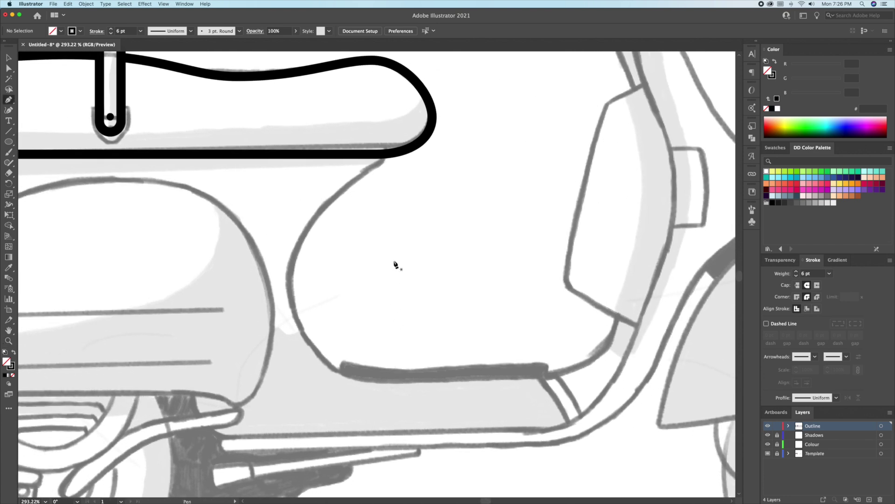
{"action": "left_click_drag", "start_coordinate": [383, 154], "coordinate": [383, 171]}
{"action": "left_click", "coordinate": [383, 167]}
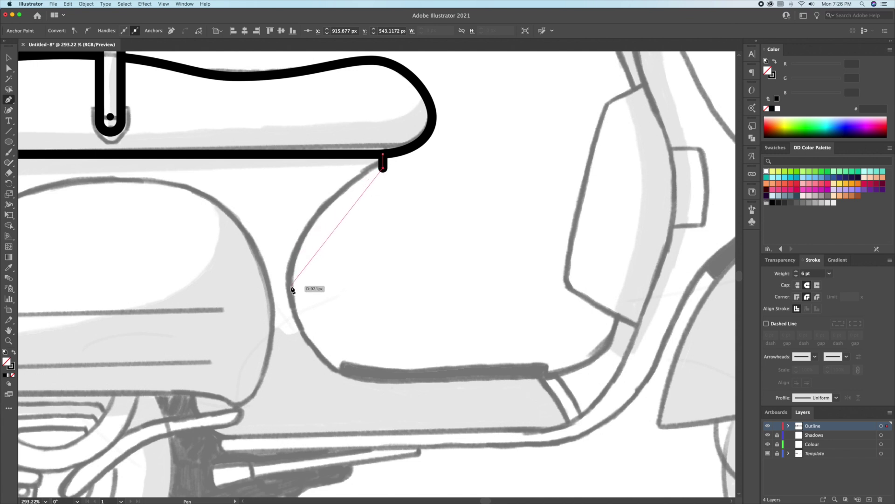
{"action": "left_click_drag", "start_coordinate": [290, 287], "coordinate": [290, 371]}
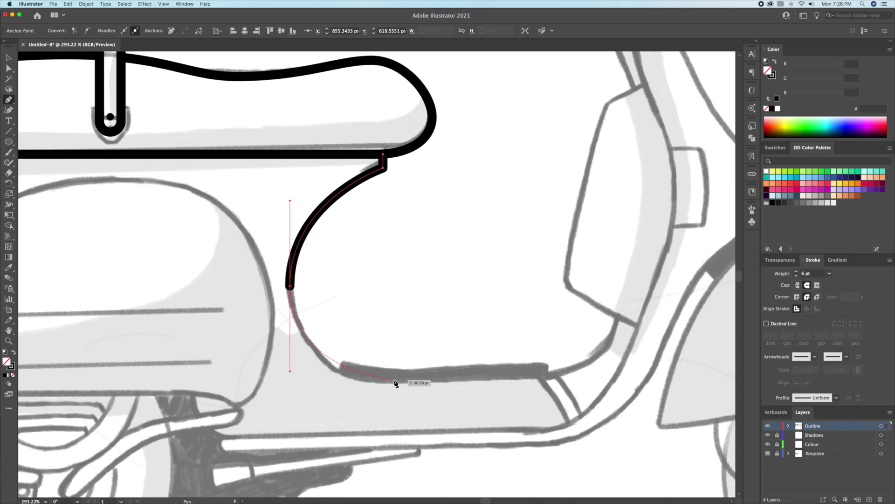
- Continue the body contour along the footboard and curve it up to the base of the leg shield
{"action": "left_click_drag", "start_coordinate": [395, 383], "coordinate": [395, 383]}
{"action": "left_click_drag", "start_coordinate": [419, 386], "coordinate": [419, 385]}
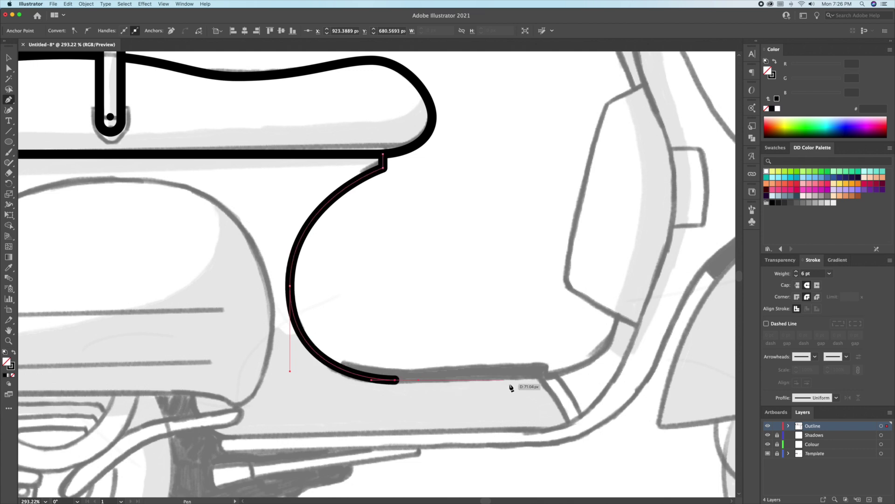
{"action": "left_click_drag", "start_coordinate": [535, 380], "coordinate": [569, 380]}
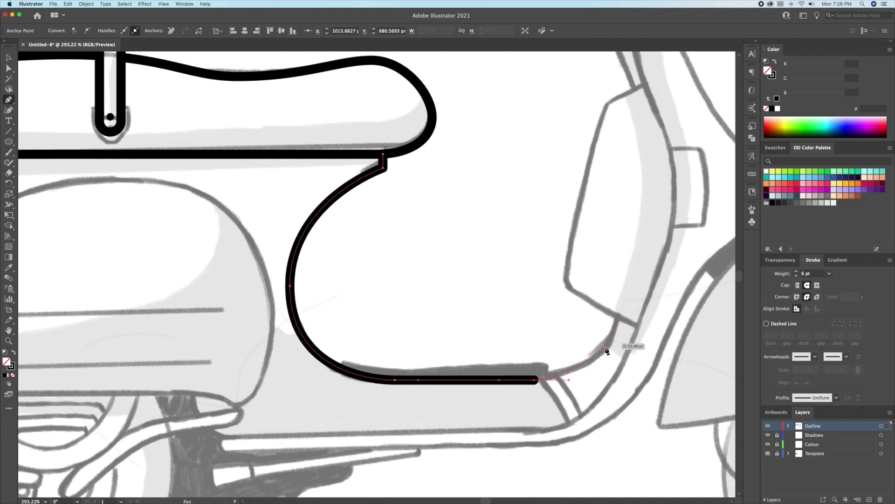
{"action": "left_click_drag", "start_coordinate": [618, 318], "coordinate": [618, 317]}
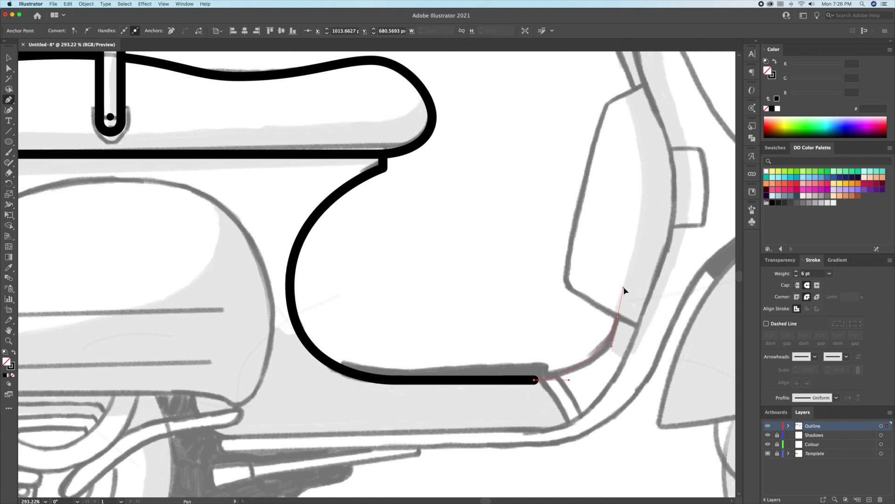
{"action": "left_click_drag", "start_coordinate": [627, 279], "coordinate": [626, 278]}
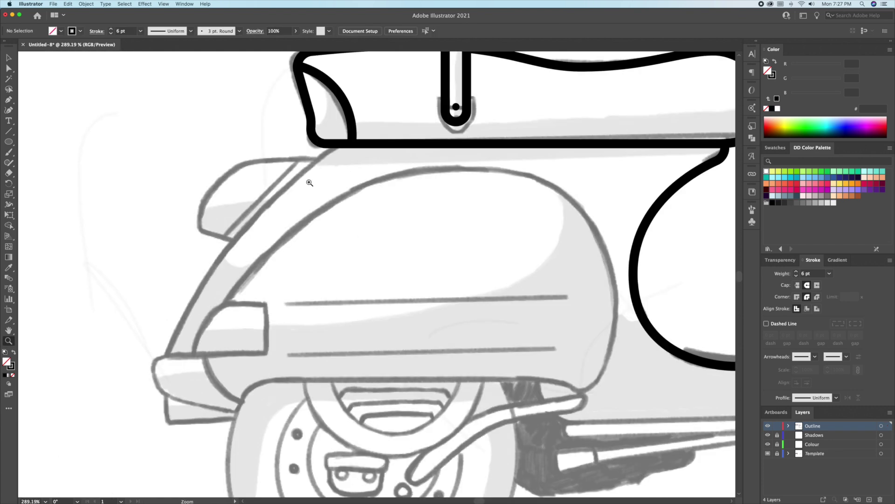
- Trace the rear body edge from the seat's underside to the bumper, bending the line outward with the Curvature tool
{"action": "key", "text": "p"}
{"action": "left_click", "coordinate": [339, 145]}
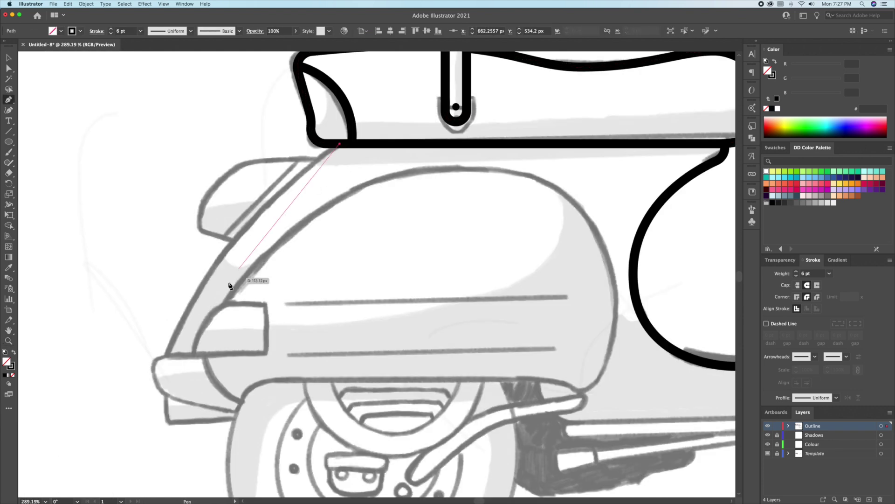
{"action": "left_click", "coordinate": [167, 358]}
{"action": "key", "text": "v"}
{"action": "left_click", "coordinate": [8, 110]}
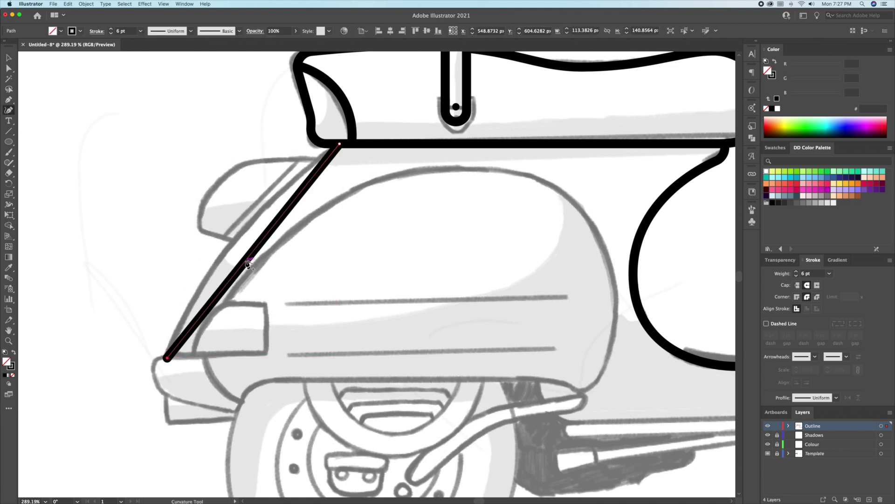
{"action": "left_click_drag", "start_coordinate": [248, 261], "coordinate": [233, 252]}
{"action": "left_click_drag", "start_coordinate": [233, 252], "coordinate": [226, 248]}
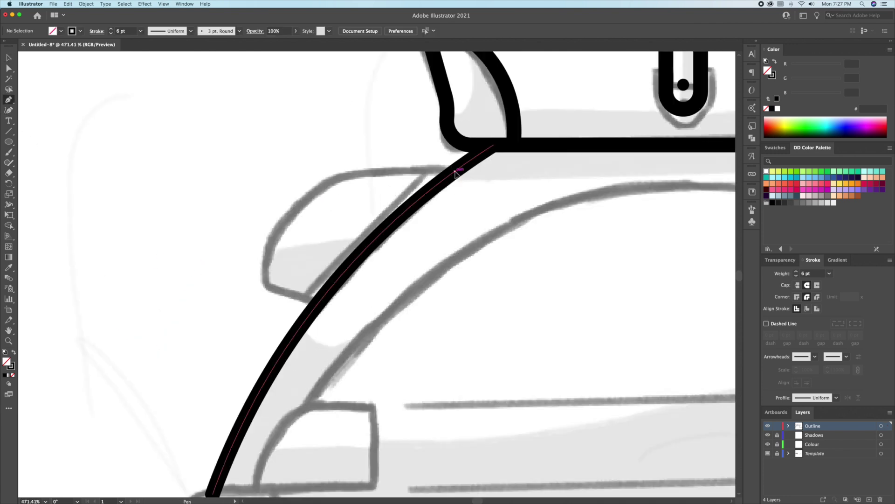
- Draw a closed six-point tail-light shape on the rear body edge, extending its inner side across the body line
{"action": "left_click", "coordinate": [455, 171]}
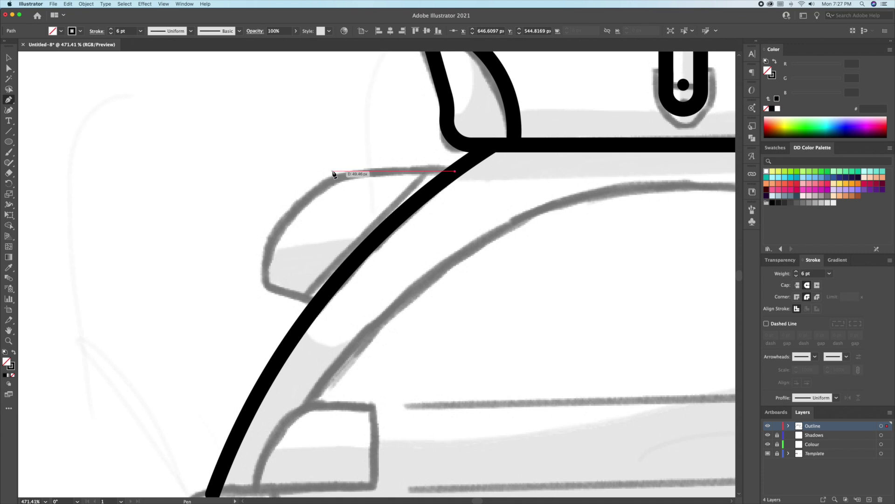
{"action": "left_click", "coordinate": [332, 172]}
{"action": "left_click", "coordinate": [252, 288]}
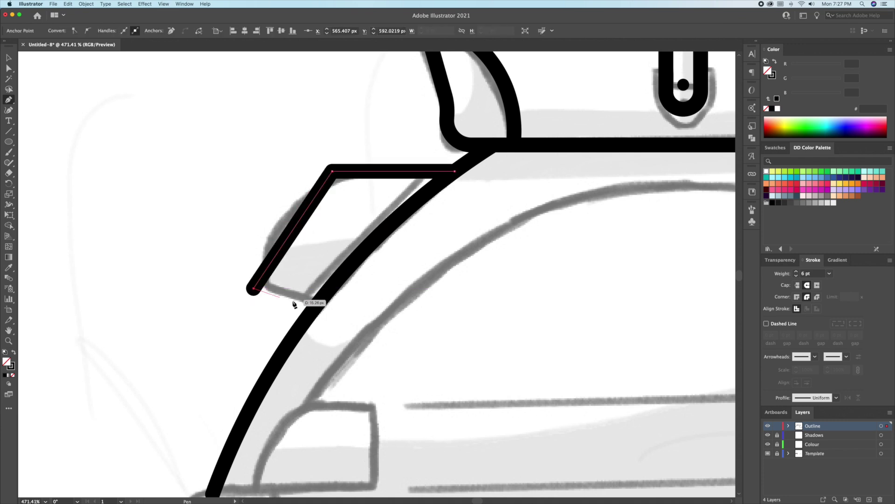
{"action": "left_click", "coordinate": [317, 307]}
{"action": "left_click", "coordinate": [366, 306]}
{"action": "left_click", "coordinate": [478, 183]}
{"action": "left_click", "coordinate": [455, 171]}
{"action": "key", "text": "v"}
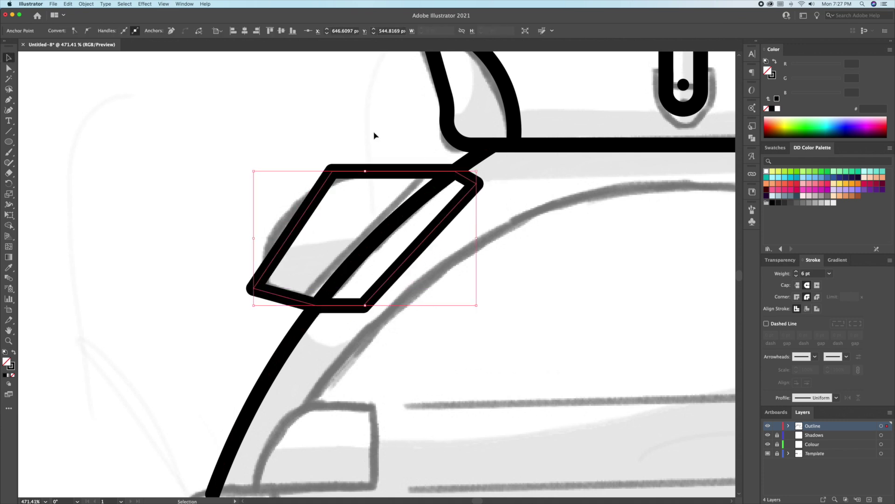
- Bend the tail light's rear edge outward and round its two rear corners, the lower one to about 10 px
{"action": "left_click", "coordinate": [374, 136]}
{"action": "left_click", "coordinate": [332, 176]}
{"action": "left_click", "coordinate": [8, 110]}
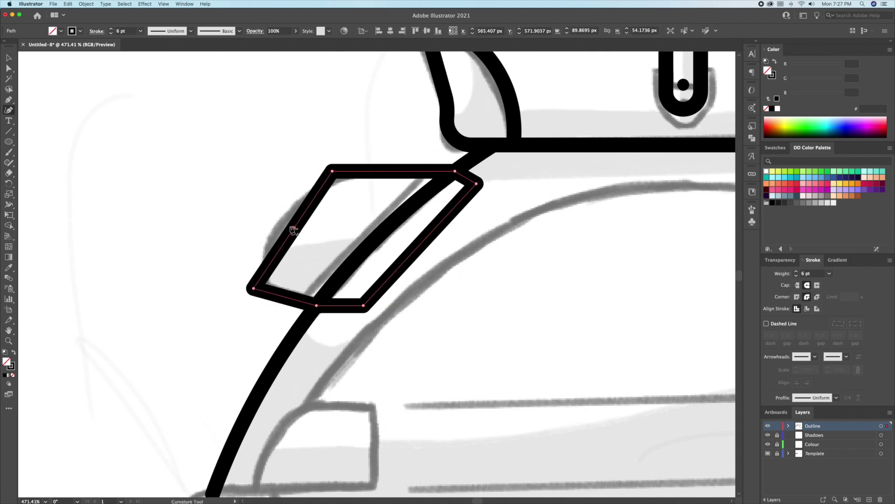
{"action": "left_click_drag", "start_coordinate": [297, 230], "coordinate": [279, 223]}
{"action": "key", "text": "a"}
{"action": "left_click_drag", "start_coordinate": [337, 179], "coordinate": [349, 211]}
{"action": "left_click", "coordinate": [254, 288]}
{"action": "left_click_drag", "start_coordinate": [261, 282], "coordinate": [284, 273]}
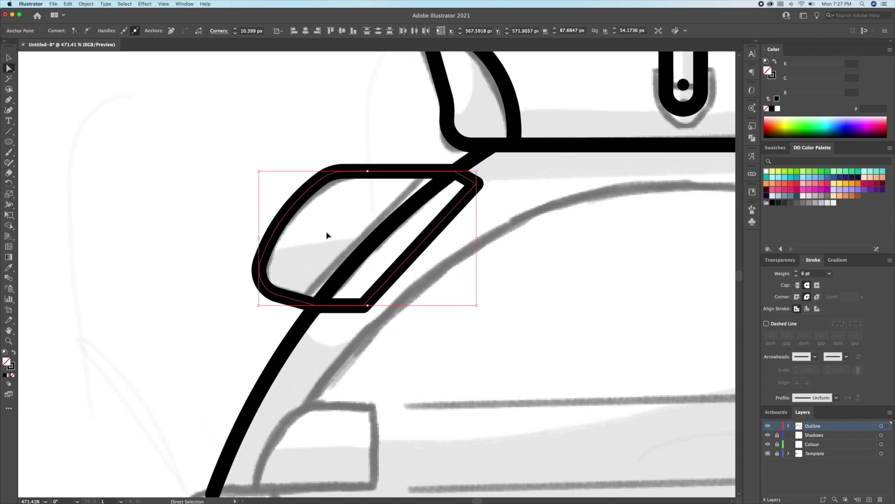
{"action": "key", "text": "v"}
{"action": "left_click", "coordinate": [327, 235]}
- Split the tail-light shape along the body line with Shape Builder and delete the part inside the body
{"action": "left_click", "coordinate": [390, 168]}
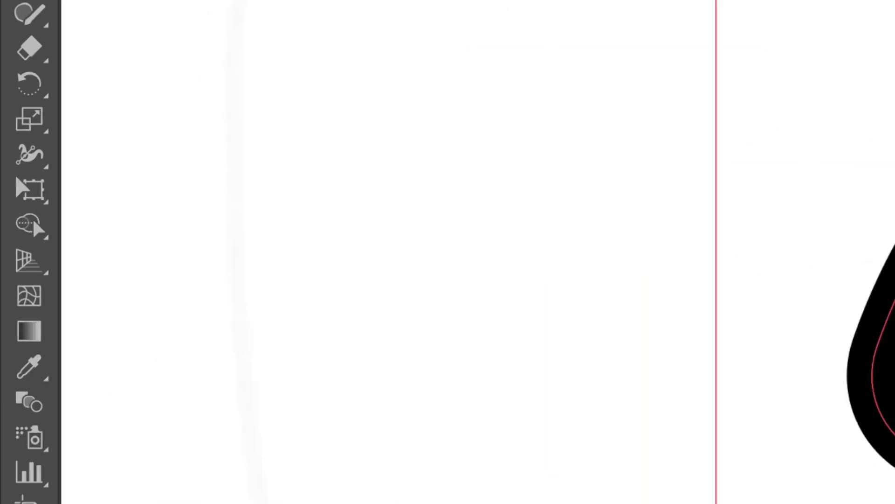
{"action": "left_click", "coordinate": [30, 225]}
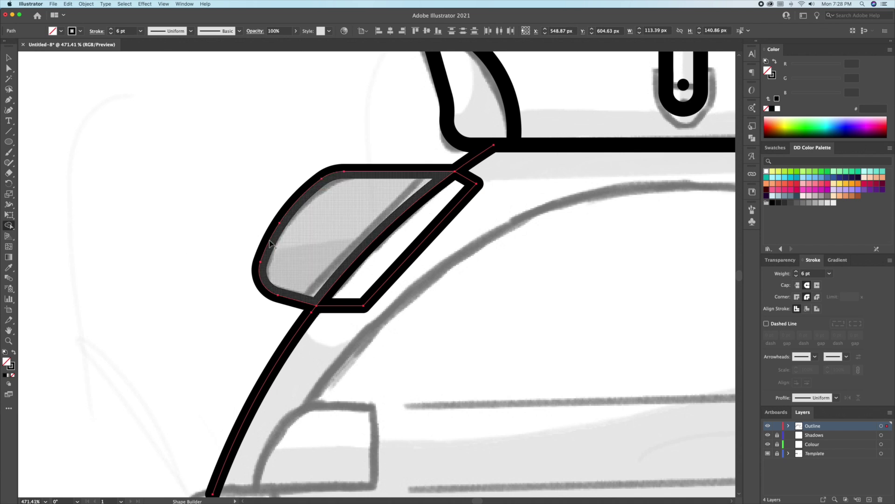
{"action": "key", "text": "v"}
{"action": "left_click", "coordinate": [198, 226]}
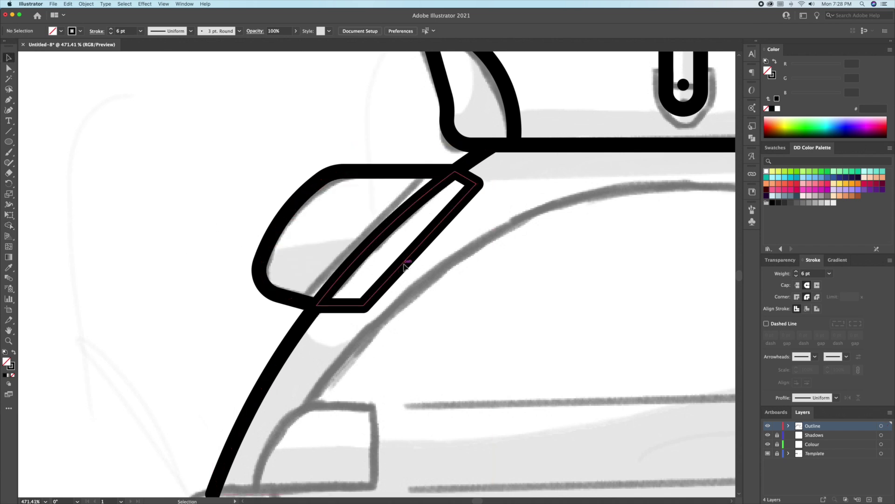
{"action": "left_click_drag", "start_coordinate": [410, 260], "coordinate": [516, 293]}
{"action": "key", "text": "Delete"}
- Draw the tail light's inner diagonal line with a 4 pt stroke and fine-tune its upper end point
{"action": "key", "text": "p"}
{"action": "left_click", "coordinate": [414, 171]}
{"action": "left_click", "coordinate": [289, 297]}
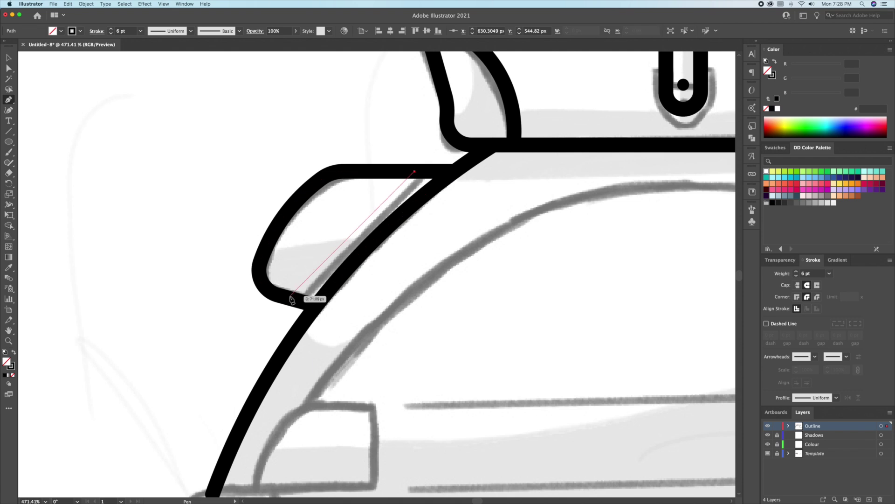
{"action": "left_click", "coordinate": [310, 297]}
{"action": "left_click", "coordinate": [414, 171]}
{"action": "key", "text": "v"}
{"action": "left_click", "coordinate": [797, 275]}
{"action": "left_click", "coordinate": [796, 275]}
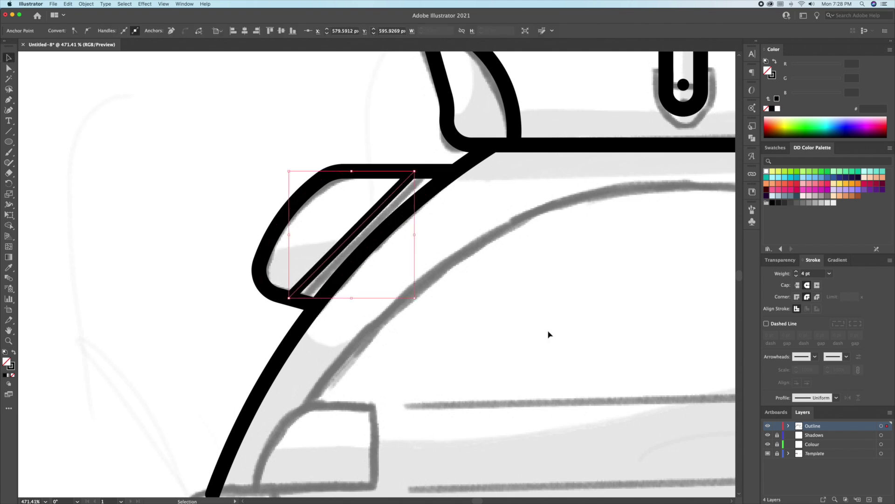
{"action": "left_click", "coordinate": [550, 335]}
{"action": "key", "text": "a"}
{"action": "left_click_drag", "start_coordinate": [414, 172], "coordinate": [411, 171]}
{"action": "left_click", "coordinate": [565, 261]}
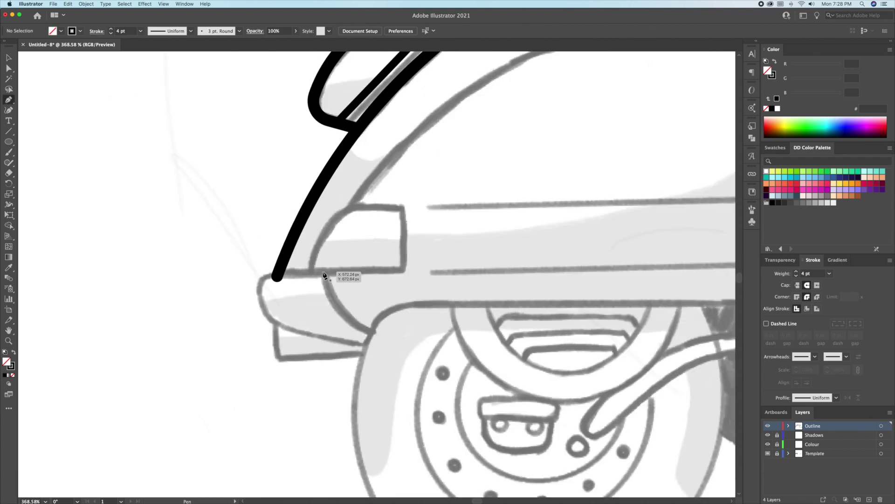
- Draw the rear bumper as a closed straight-sided shape at the lower end of the rear body edge
{"action": "left_click", "coordinate": [323, 271]}
{"action": "left_click", "coordinate": [256, 272]}
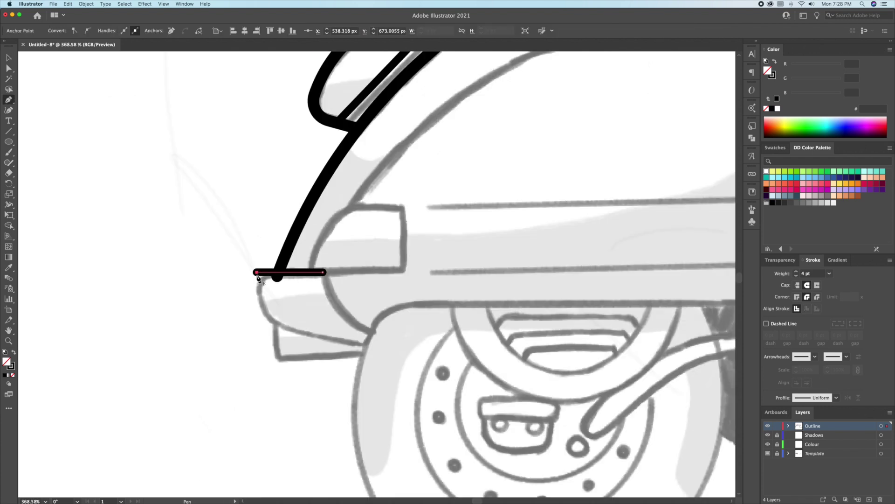
{"action": "left_click", "coordinate": [256, 319]}
{"action": "left_click", "coordinate": [366, 345]}
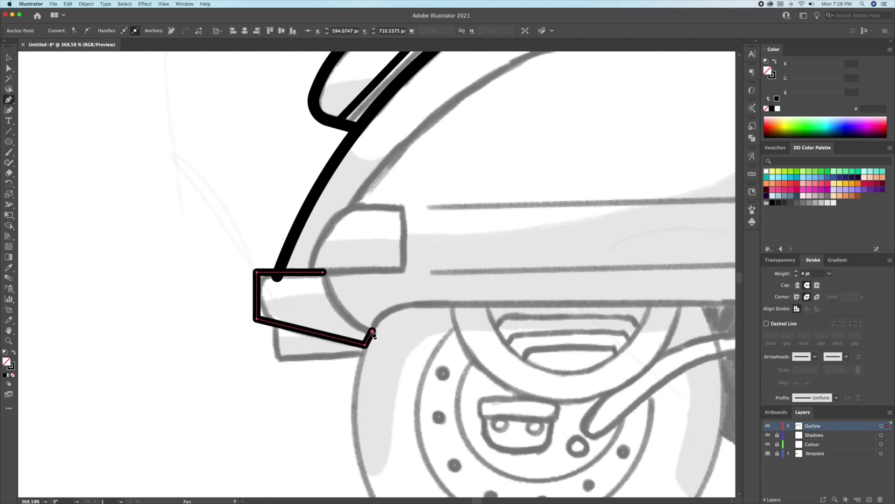
{"action": "left_click", "coordinate": [323, 273]}
- Curve the bumper's inner edge with the Curvature tool and round its two rear corners to match the sketch
{"action": "key", "text": "shift+asciitilde"}
{"action": "left_click_drag", "start_coordinate": [344, 307], "coordinate": [337, 305]}
{"action": "left_click_drag", "start_coordinate": [257, 295], "coordinate": [293, 279]}
{"action": "key", "text": "a"}
{"action": "key", "text": "v"}
{"action": "left_click", "coordinate": [270, 346]}
{"action": "key", "text": "a"}
{"action": "left_click", "coordinate": [267, 320]}
{"action": "key", "text": "v"}
{"action": "left_click", "coordinate": [289, 312]}
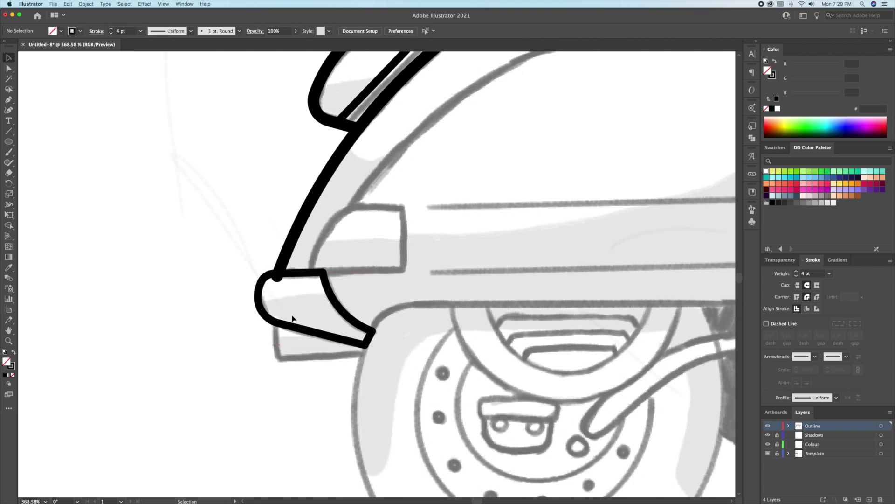
- Draw the closed indicator-light shape above the bumper, starting and ending at the bumper's upper inner corner
{"action": "key", "text": "z"}
{"action": "left_click_drag", "start_coordinate": [329, 278], "coordinate": [353, 277]}
{"action": "left_click", "coordinate": [320, 270]}
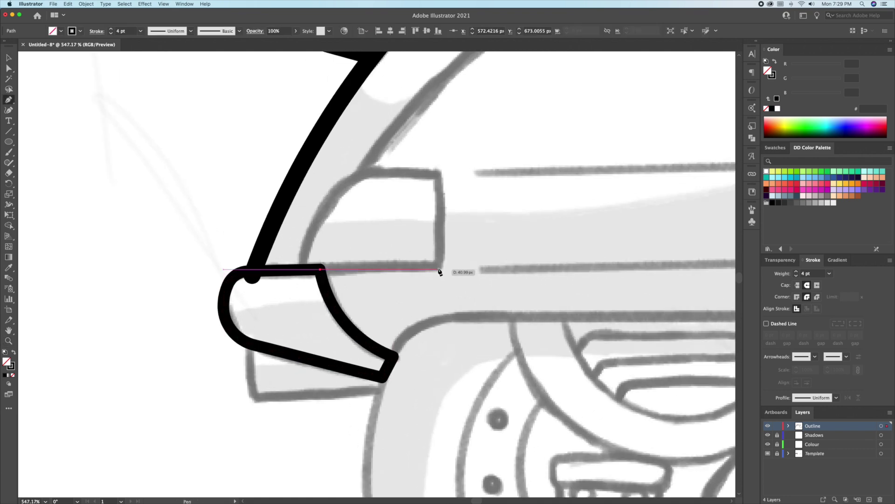
{"action": "left_click", "coordinate": [438, 269]}
{"action": "left_click", "coordinate": [438, 171]}
{"action": "left_click", "coordinate": [358, 172]}
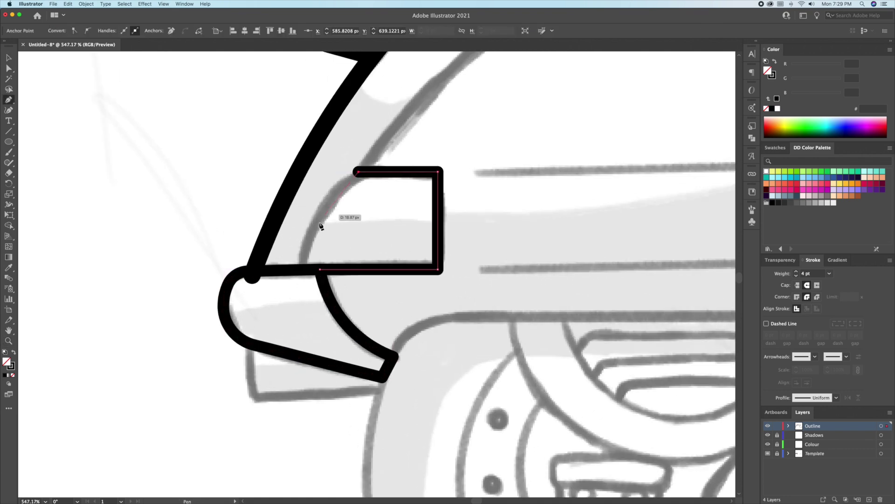
{"action": "left_click", "coordinate": [297, 270]}
{"action": "left_click", "coordinate": [320, 269]}
- Bend the indicator light's slanted rear edge outward with the Curvature tool
{"action": "key", "text": "v"}
{"action": "left_click", "coordinate": [9, 110]}
{"action": "left_click_drag", "start_coordinate": [330, 220], "coordinate": [319, 216]}
{"action": "key", "text": "v"}
{"action": "left_click", "coordinate": [361, 231]}
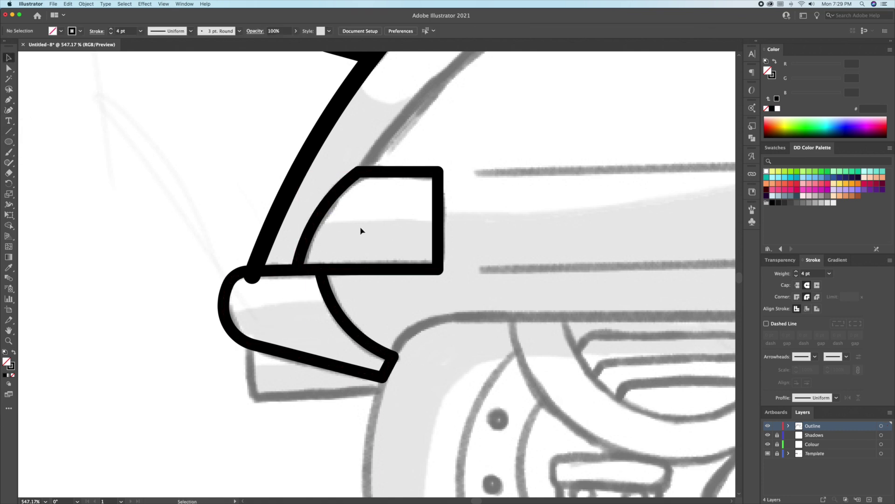
- Apply the rear body line's 6 pt stroke to the bumper and indicator light with the Eyedropper
{"action": "left_click_drag", "start_coordinate": [389, 188], "coordinate": [284, 233]}
{"action": "key", "text": "i"}
{"action": "left_click", "coordinate": [276, 226]}
{"action": "key", "text": "v"}
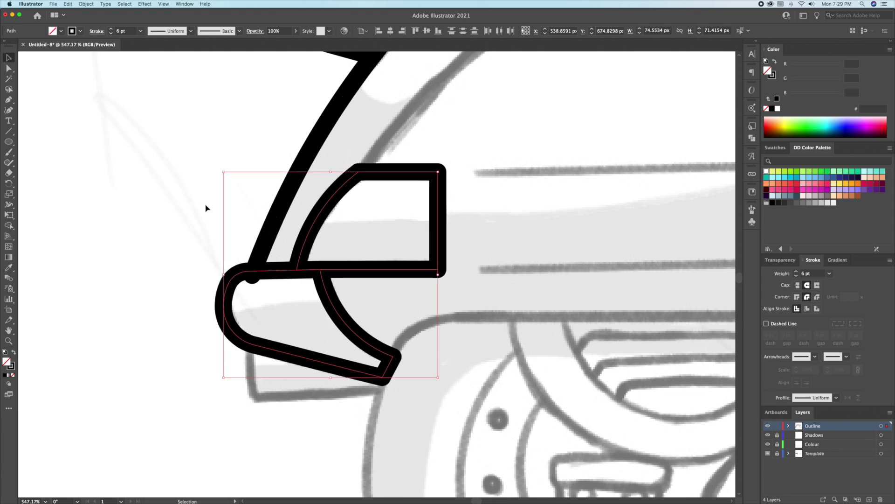
- Trim the end of the rear body line that protrudes into the bumper with Shape Builder
{"action": "left_click", "coordinate": [208, 212]}
{"action": "left_click", "coordinate": [252, 283]}
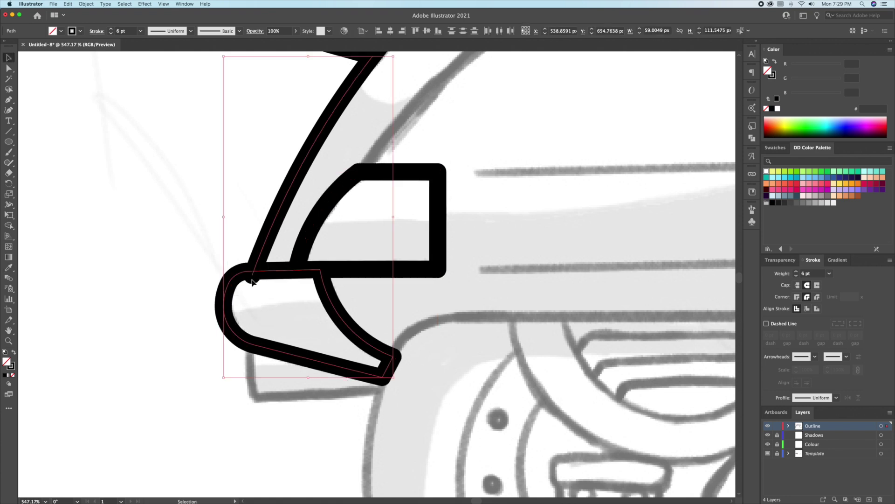
{"action": "left_click", "coordinate": [11, 226]}
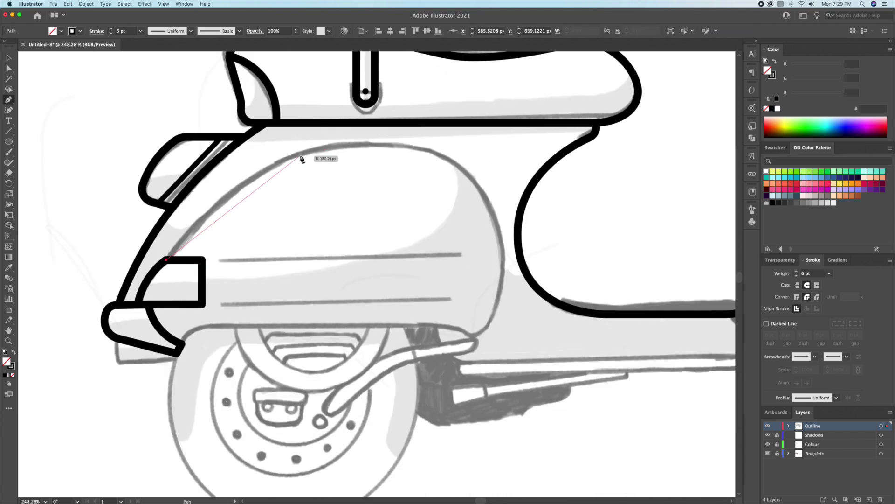
- Start the side panel outline with a curve from the indicator light's upper rear corner up along the sketched arch
{"action": "left_click_drag", "start_coordinate": [302, 153], "coordinate": [389, 118]}
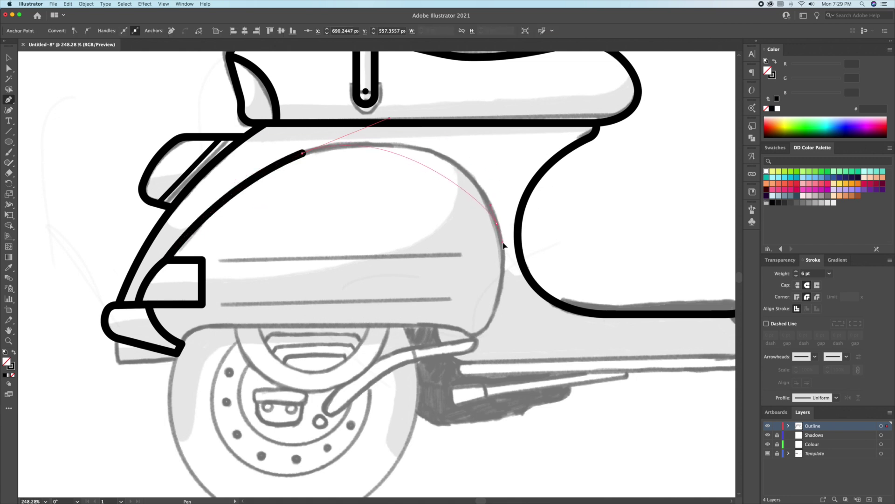
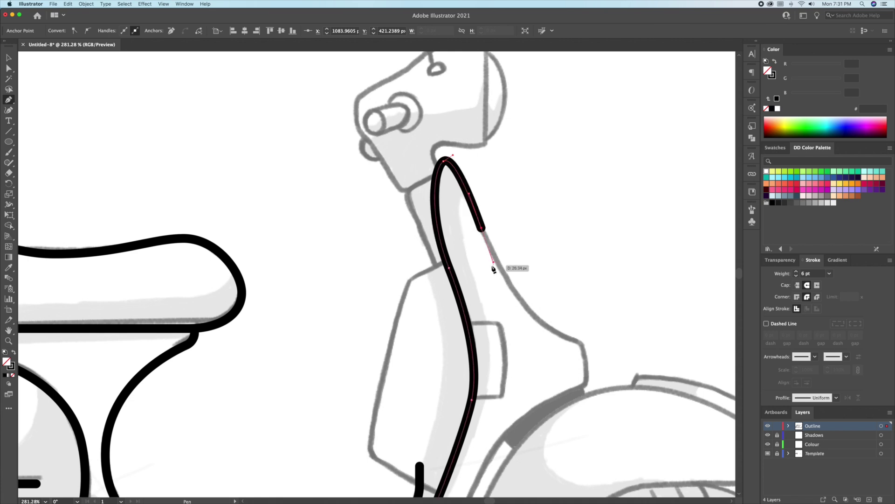
- Continue the leg shield contour down its front edge to the front fender and curve it back toward the footboard
{"action": "left_click_drag", "start_coordinate": [581, 341], "coordinate": [573, 433]}
{"action": "key", "text": "space"}
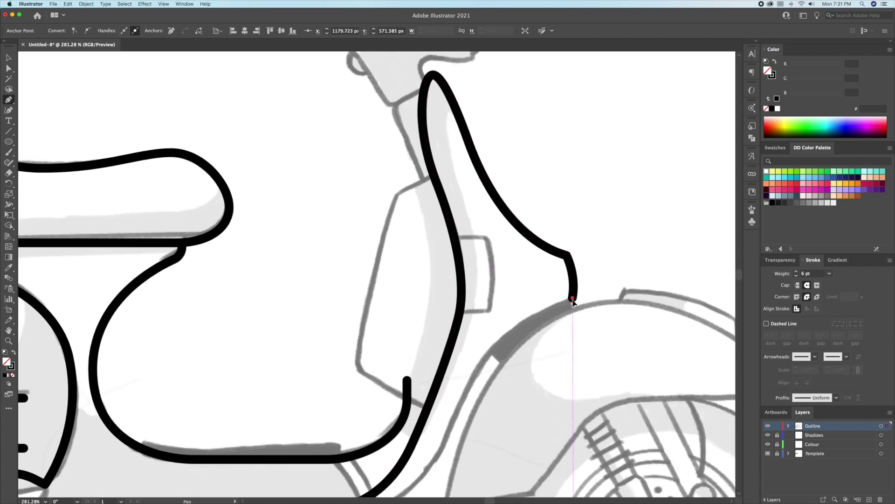
{"action": "key", "text": "space"}
{"action": "left_click_drag", "start_coordinate": [547, 319], "coordinate": [576, 216]}
{"action": "left_click_drag", "start_coordinate": [500, 280], "coordinate": [481, 347]}
{"action": "left_click_drag", "start_coordinate": [424, 398], "coordinate": [378, 430]}
- Run the contour back along the footboard's underside and end it with a short upturn across the upper line
{"action": "key", "text": "space"}
{"action": "left_click_drag", "start_coordinate": [377, 430], "coordinate": [502, 311]}
{"action": "left_click_drag", "start_coordinate": [458, 308], "coordinate": [445, 308]}
{"action": "left_click_drag", "start_coordinate": [191, 308], "coordinate": [179, 308]}
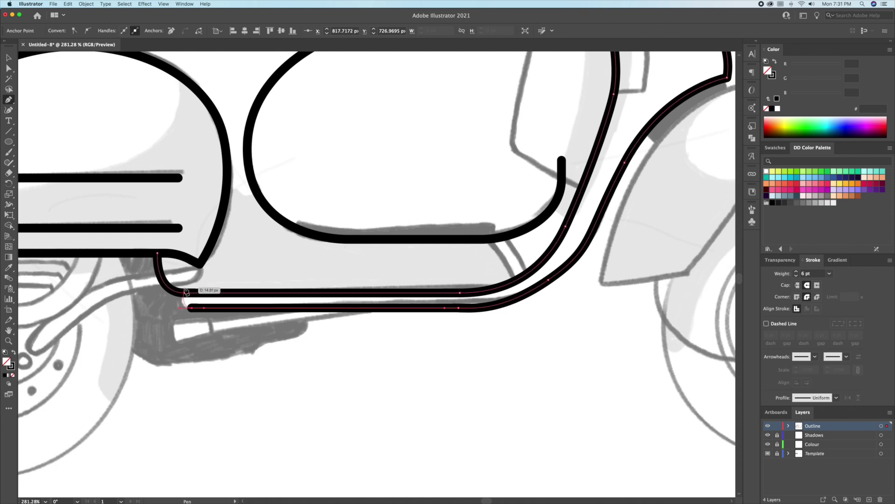
{"action": "left_click", "coordinate": [186, 283]}
{"action": "left_click", "coordinate": [254, 343], "text": "super"}
- Remove the contour's stub above the footboard's lower line at its rear end with Shape Builder
{"action": "key", "text": "space"}
{"action": "left_click_drag", "start_coordinate": [228, 348], "coordinate": [332, 344]}
{"action": "key", "text": "z"}
{"action": "left_click_drag", "start_coordinate": [280, 291], "coordinate": [394, 296]}
{"action": "key", "text": "v"}
{"action": "left_click", "coordinate": [320, 302]}
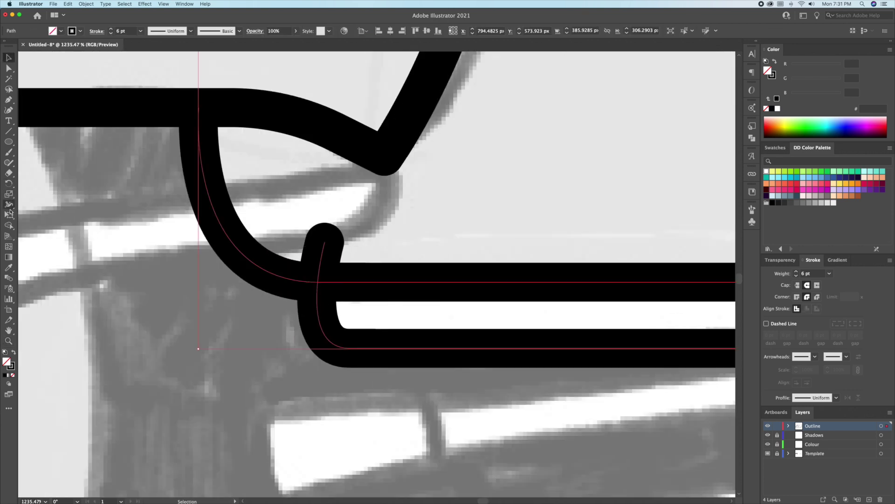
{"action": "left_click", "coordinate": [10, 225]}
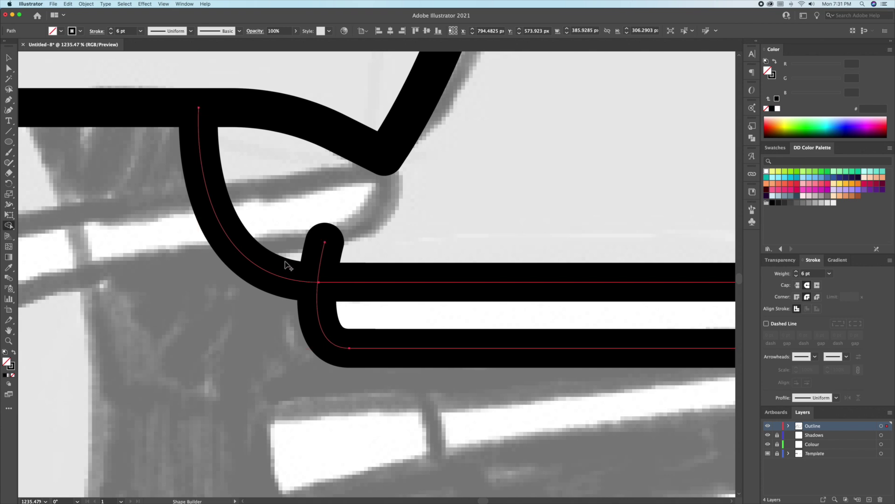
{"action": "left_click", "coordinate": [320, 262], "text": "alt"}
{"action": "left_click", "coordinate": [250, 309], "text": "super"}
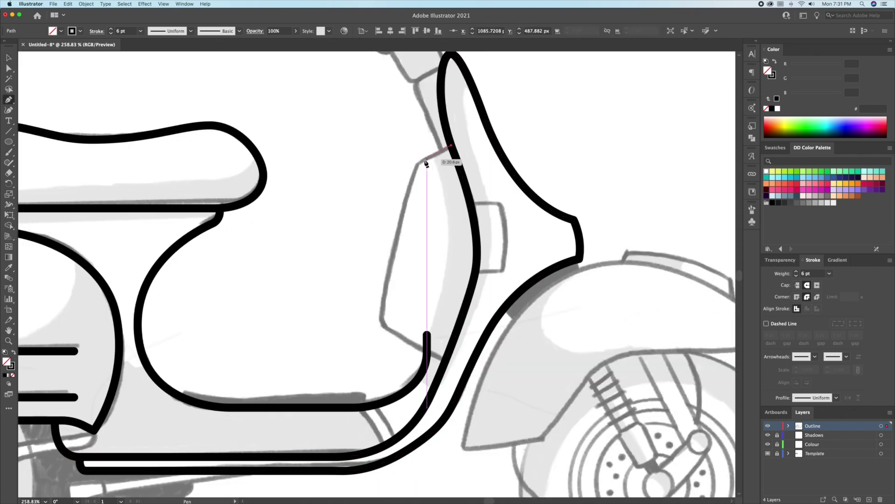
- Draw the storage box behind the leg shield as an open four-point path attached to the shield line
{"action": "left_click", "coordinate": [451, 145]}
{"action": "left_click", "coordinate": [416, 162]}
{"action": "left_click", "coordinate": [382, 324]}
{"action": "left_click", "coordinate": [450, 357]}
{"action": "key", "text": "v"}
- Round the storage box's upper and lower rear corners to follow the sketch
{"action": "key", "text": "a"}
{"action": "left_click_drag", "start_coordinate": [405, 152], "coordinate": [423, 168]}
{"action": "left_click_drag", "start_coordinate": [423, 168], "coordinate": [438, 183]}
{"action": "left_click_drag", "start_coordinate": [374, 319], "coordinate": [392, 331]}
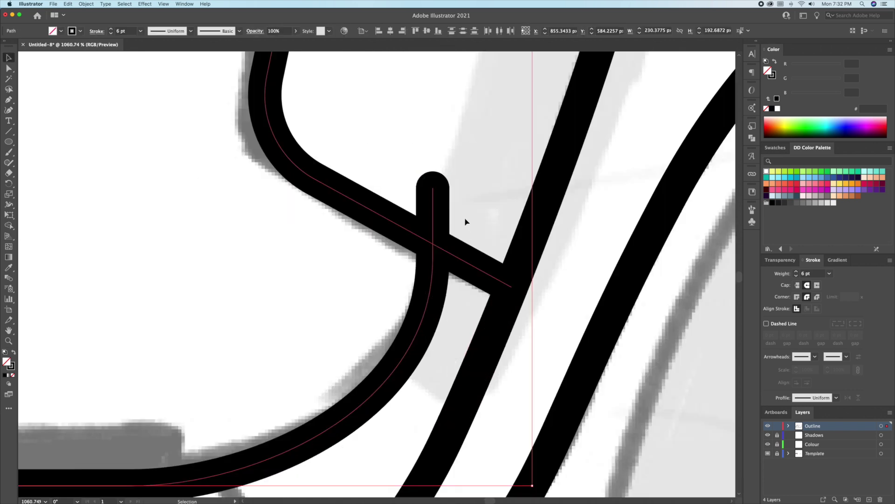
- Cut away the footboard line's end protruding into the storage box with Shape Builder
{"action": "left_click", "coordinate": [7, 226]}
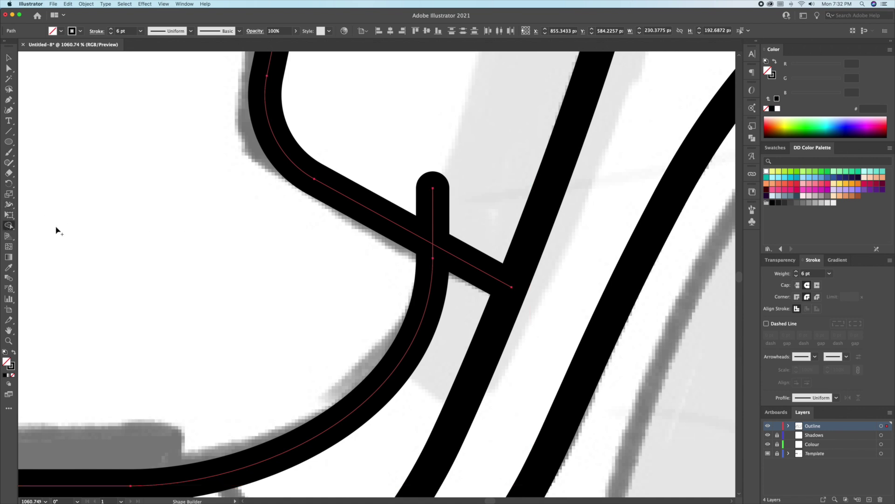
{"action": "left_click", "coordinate": [433, 227], "text": "alt"}
{"action": "key", "text": "v"}
{"action": "left_click", "coordinate": [311, 284]}
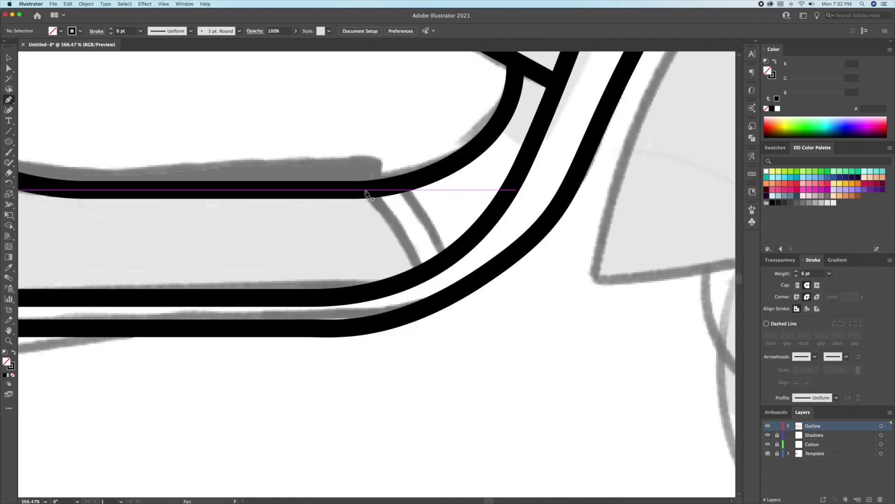
- Draw two slanted trim lines from the footboard's upper edge to its lower edge near the leg shield
{"action": "left_click", "coordinate": [364, 189]}
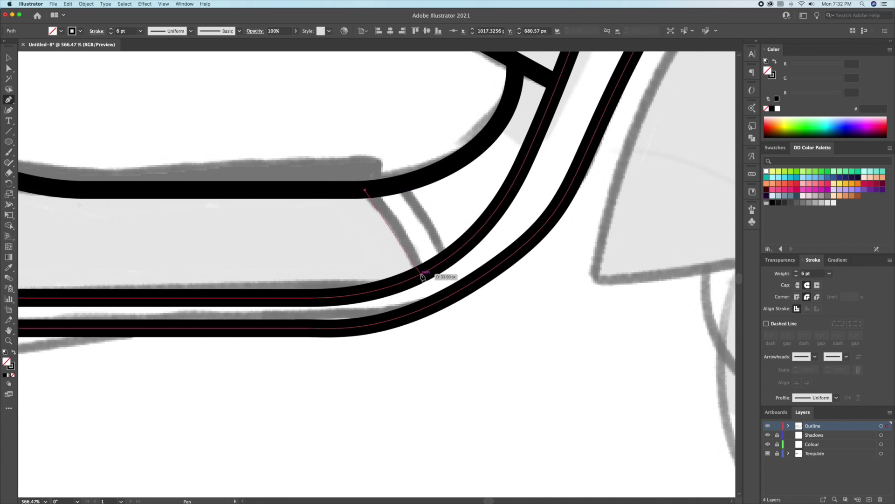
{"action": "left_click", "coordinate": [408, 276]}
{"action": "left_click", "coordinate": [402, 185]}
{"action": "left_click", "coordinate": [450, 255]}
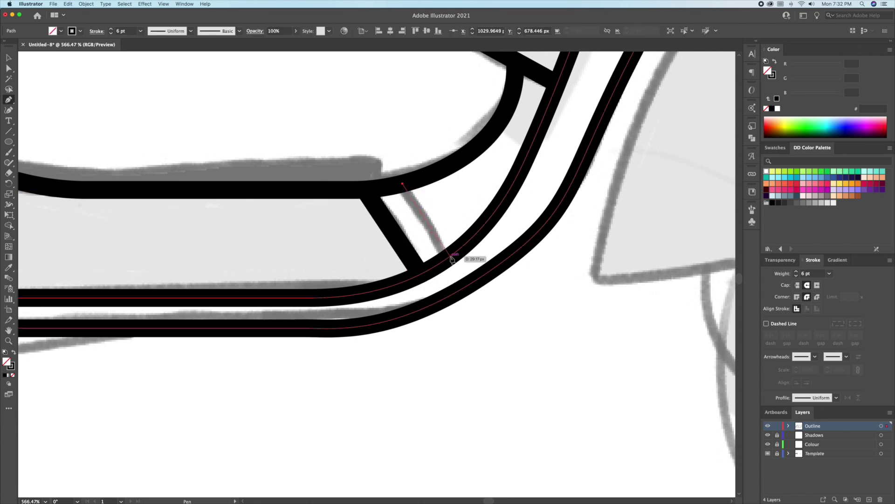
- Bend the slanted trim lines near the leg shield into slight curves with the Curvature tool
{"action": "key", "text": "v"}
{"action": "left_click", "coordinate": [10, 108]}
{"action": "left_click_drag", "start_coordinate": [426, 218], "coordinate": [430, 217]}
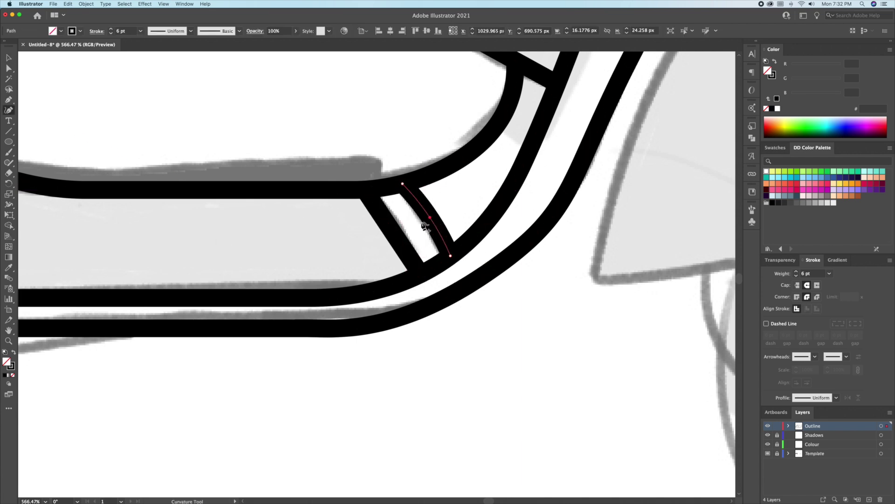
{"action": "key", "text": "v"}
{"action": "left_click", "coordinate": [339, 153]}
{"action": "left_click_drag", "start_coordinate": [375, 152], "coordinate": [344, 256]}
- Trace the floor mat strip along the footboard's upper edge as a closed path with a short raised rear end
{"action": "key", "text": "p"}
{"action": "left_click", "coordinate": [250, 259]}
{"action": "left_click", "coordinate": [256, 247]}
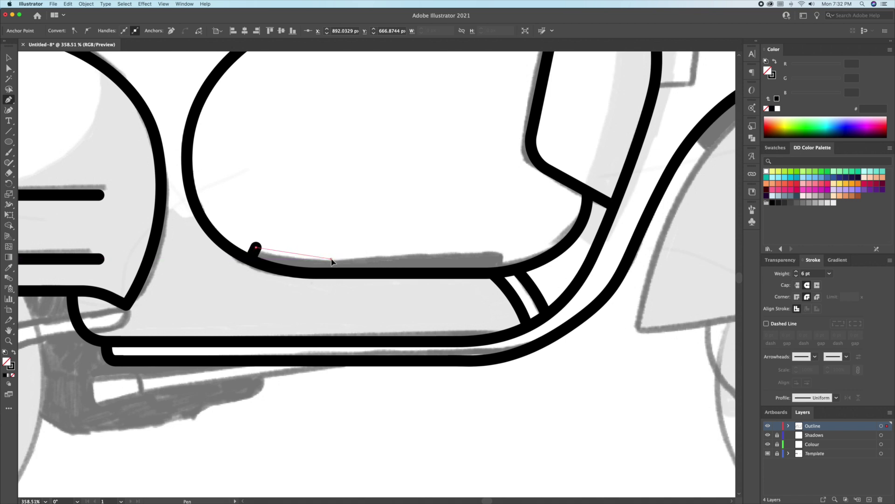
{"action": "left_click_drag", "start_coordinate": [375, 261], "coordinate": [376, 260]}
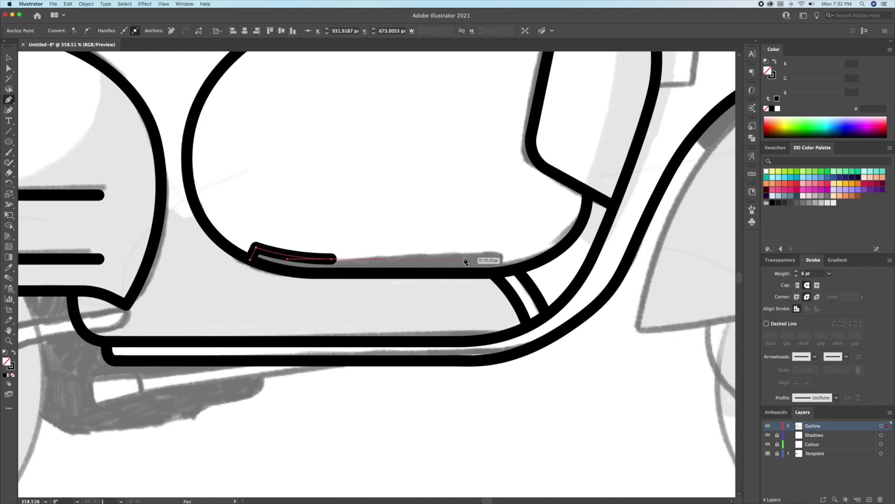
{"action": "left_click", "coordinate": [496, 259]}
{"action": "left_click_drag", "start_coordinate": [496, 273], "coordinate": [499, 296]}
{"action": "left_click", "coordinate": [257, 292]}
{"action": "left_click", "coordinate": [250, 259]}
{"action": "key", "text": "v"}
{"action": "left_click", "coordinate": [314, 318]}
{"action": "left_click_drag", "start_coordinate": [314, 318], "coordinate": [373, 317]}
{"action": "left_click_drag", "start_coordinate": [454, 137], "coordinate": [353, 293]}
{"action": "key", "text": "super+z"}
{"action": "key", "text": "super+z"}
- Draw the small rectangular bracket on the front side of the leg shield line, following the sketch
{"action": "key", "text": "p"}
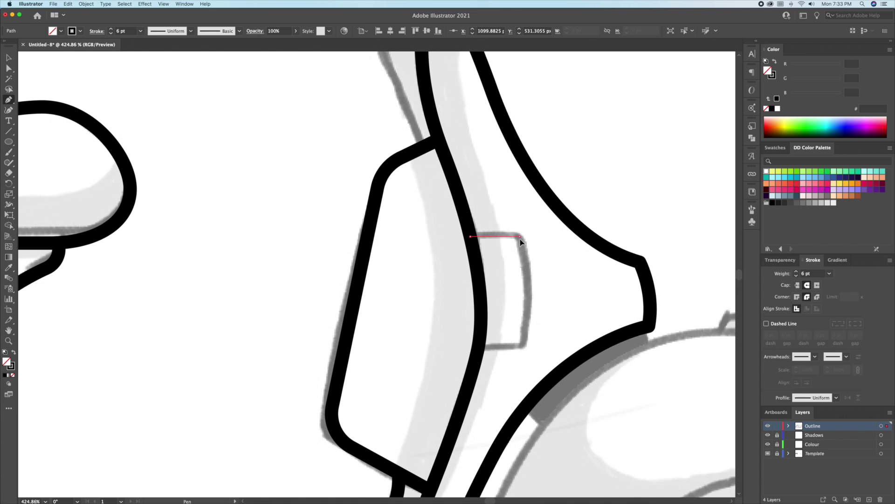
{"action": "left_click", "coordinate": [519, 236]}
{"action": "left_click", "coordinate": [520, 345]}
{"action": "left_click", "coordinate": [470, 346]}
{"action": "left_click", "coordinate": [470, 236]}
{"action": "key", "text": "v"}
{"action": "left_click", "coordinate": [8, 110]}
{"action": "left_click_drag", "start_coordinate": [519, 291], "coordinate": [527, 294]}
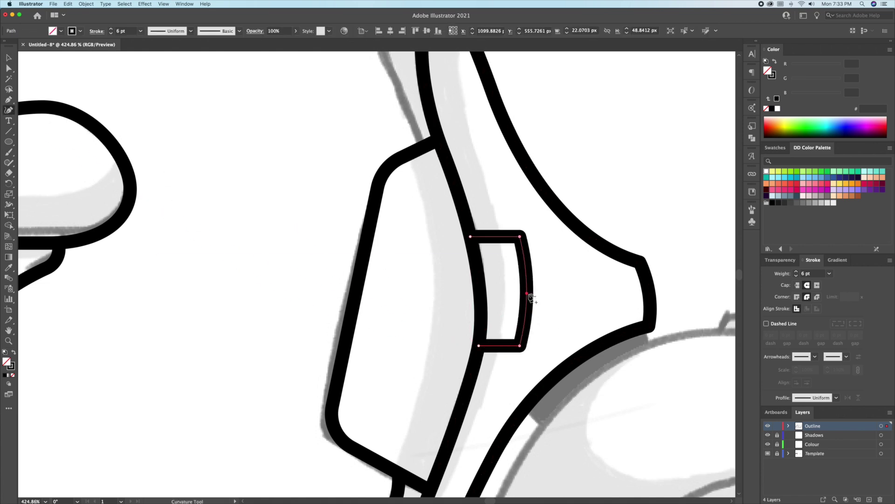
{"action": "key", "text": "super+z"}
- Shift the bracket's upper front corner slightly inward and bend its front edge outward with the Curvature tool
{"action": "key", "text": "a"}
{"action": "left_click_drag", "start_coordinate": [519, 237], "coordinate": [516, 237]}
{"action": "key", "text": "v"}
{"action": "left_click", "coordinate": [9, 110]}
{"action": "left_click_drag", "start_coordinate": [519, 291], "coordinate": [527, 293]}
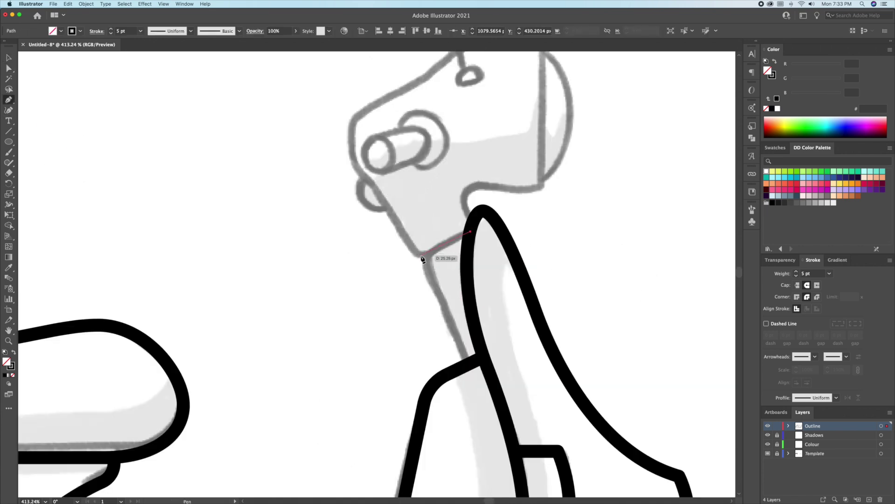
- Draw the steering column outline from the leg shield's upper end down to the storage box and round its upper rear corner
{"action": "left_click", "coordinate": [422, 257]}
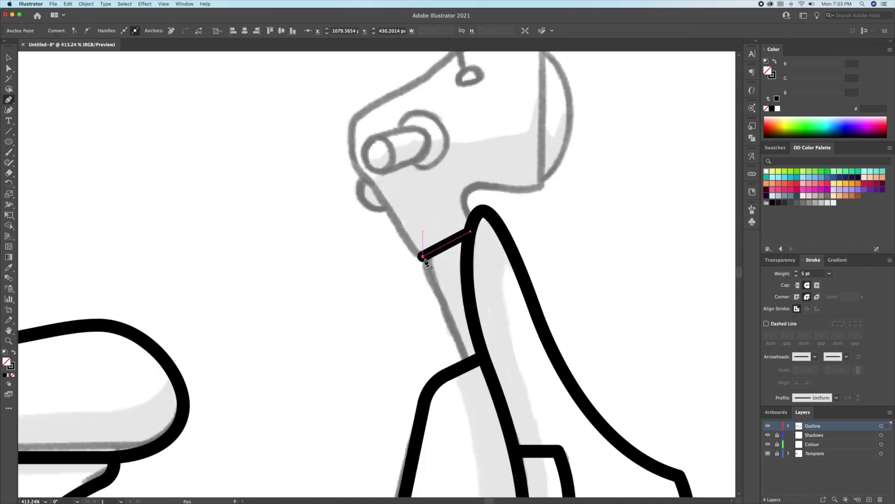
{"action": "left_click", "coordinate": [468, 365]}
{"action": "left_click", "coordinate": [477, 342]}
{"action": "key", "text": "v"}
{"action": "key", "text": "a"}
{"action": "left_click_drag", "start_coordinate": [410, 225], "coordinate": [439, 265]}
{"action": "key", "text": "v"}
{"action": "left_click", "coordinate": [380, 261]}
- Trace the handlebar housing's rear edge upward from the steering column and along its sloping upper edge
{"action": "scroll", "coordinate": [393, 246], "scroll_direction": "up", "scroll_amount": 3}
{"action": "key", "text": "p"}
{"action": "left_click", "coordinate": [405, 312]}
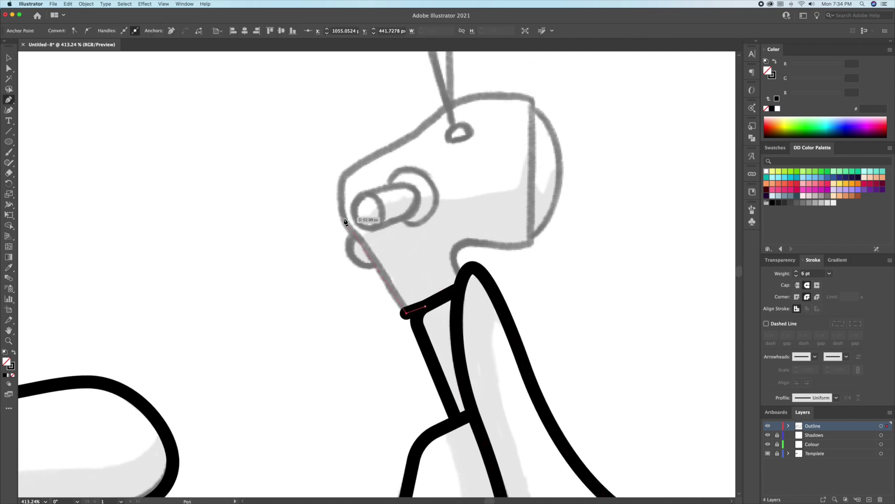
{"action": "left_click_drag", "start_coordinate": [313, 191], "coordinate": [314, 192]}
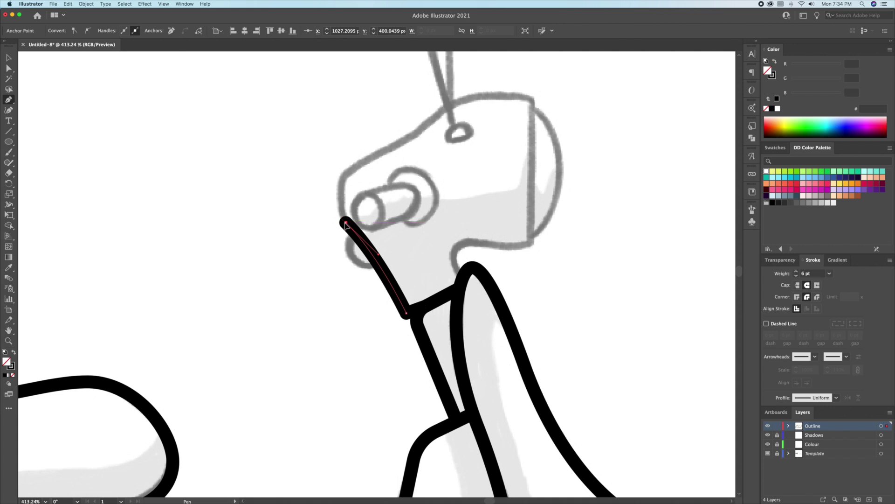
{"action": "left_click", "coordinate": [345, 173]}
{"action": "left_click_drag", "start_coordinate": [425, 129], "coordinate": [437, 120]}
- Continue the housing outline across its upper edge, straight down the front and along the curved underside to the leg shield
{"action": "left_click_drag", "start_coordinate": [532, 100], "coordinate": [612, 120]}
{"action": "key", "text": "super+z"}
{"action": "left_click_drag", "start_coordinate": [473, 94], "coordinate": [505, 96]}
{"action": "left_click", "coordinate": [535, 96]}
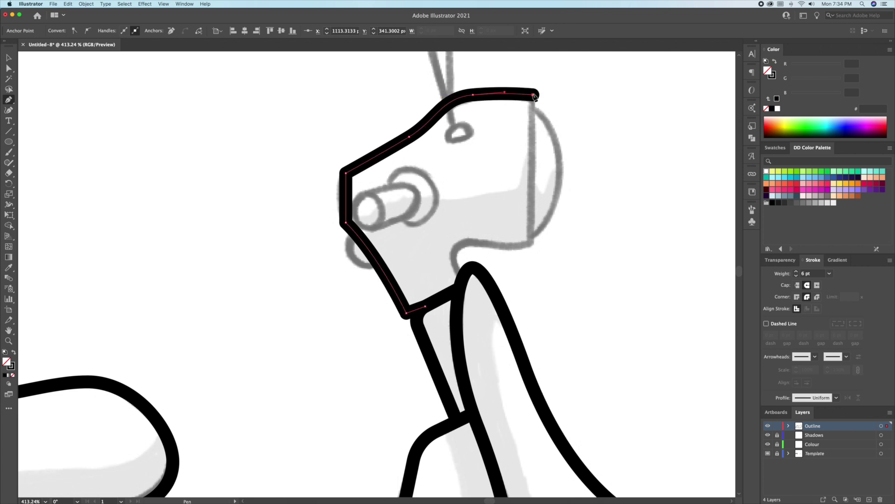
{"action": "left_click", "coordinate": [531, 244]}
{"action": "left_click_drag", "start_coordinate": [489, 243], "coordinate": [466, 235]}
{"action": "left_click", "coordinate": [463, 279]}
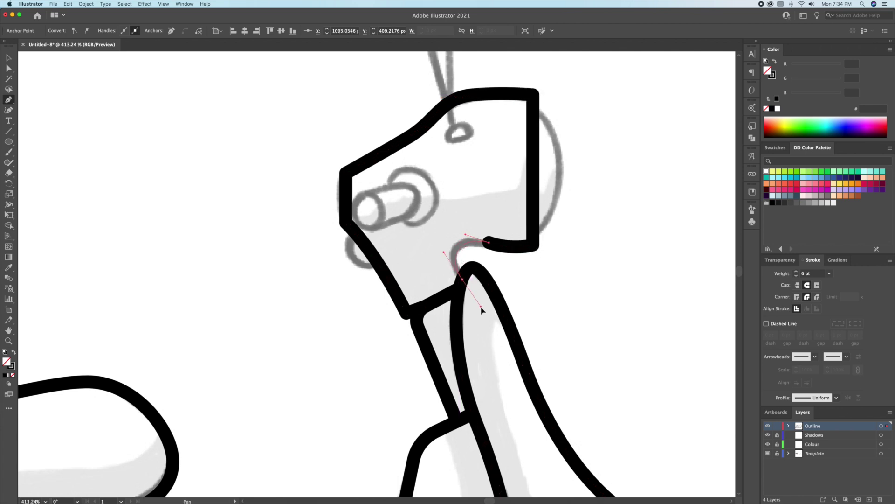
- Round the housing's two rear corners to about 9.5 px and soften the lower corner at the steering column
{"action": "key", "text": "a"}
{"action": "left_click_drag", "start_coordinate": [352, 220], "coordinate": [368, 217]}
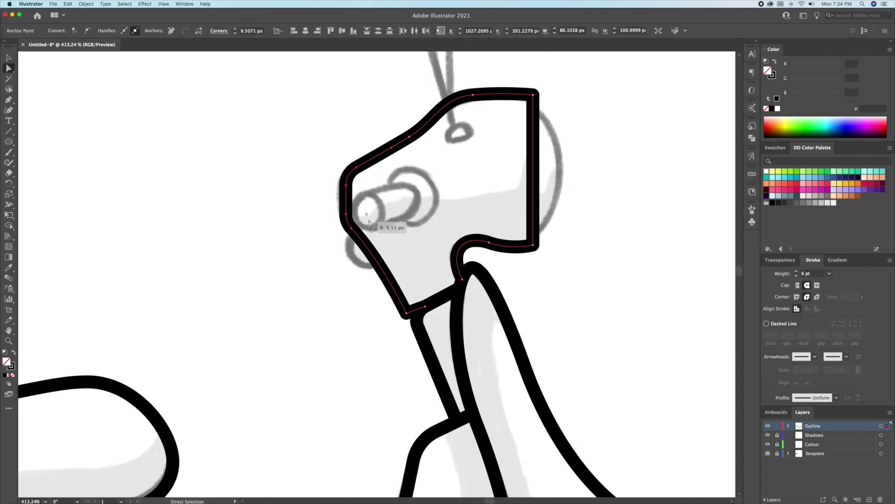
{"action": "left_click", "coordinate": [384, 328], "text": "super"}
{"action": "left_click", "coordinate": [407, 313]}
{"action": "left_click_drag", "start_coordinate": [409, 306], "coordinate": [413, 292]}
{"action": "left_click", "coordinate": [371, 340]}
- Draw an ellipse for the headlight over the housing's front edge and remove its inner part with Shape Builder
{"action": "scroll", "coordinate": [372, 340], "scroll_direction": "up", "scroll_amount": 3}
{"action": "key", "text": "l"}
{"action": "mouse_move", "coordinate": [464, 236]}
{"action": "left_mouse_down"}
{"action": "mouse_move", "coordinate": [494, 268]}
{"action": "mouse_move", "coordinate": [484, 300]}
{"action": "mouse_move", "coordinate": [497, 317]}
{"action": "mouse_move", "coordinate": [478, 304]}
{"action": "left_mouse_up"}
{"action": "left_click", "coordinate": [470, 267], "text": "shift+super"}
{"action": "key", "text": "shift+m"}
{"action": "left_click", "coordinate": [393, 289], "text": "alt"}
{"action": "key", "text": "v"}
{"action": "left_click", "coordinate": [548, 263]}
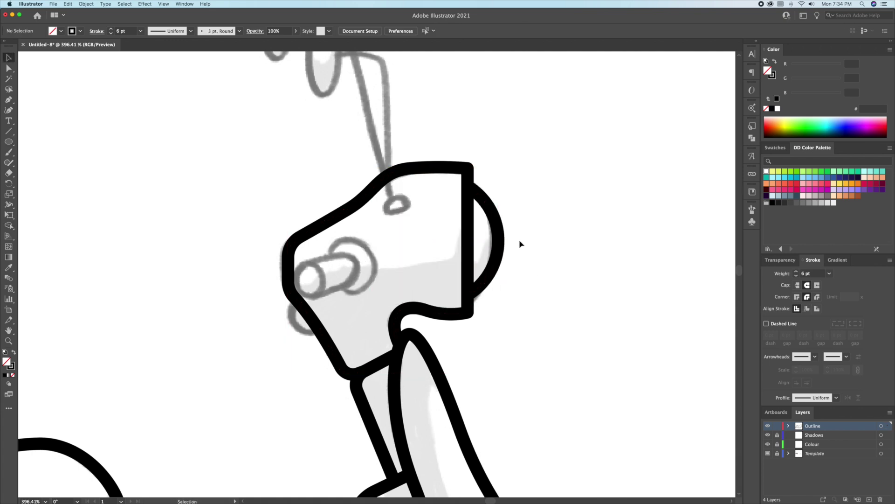
- Stretch the headlight arc vertically to match the sketch
{"action": "left_click", "coordinate": [498, 238]}
{"action": "left_click_drag", "start_coordinate": [484, 186], "coordinate": [485, 176]}
{"action": "left_click", "coordinate": [501, 180]}
- Draw a circle for the handlebar grip's end and place a horizontally aligned copy toward the front
{"action": "left_click_drag", "start_coordinate": [310, 273], "coordinate": [374, 259]}
{"action": "key", "text": "l"}
{"action": "mouse_move", "coordinate": [370, 253]}
{"action": "left_mouse_down"}
{"action": "mouse_move", "coordinate": [391, 280]}
{"action": "mouse_move", "coordinate": [420, 255]}
{"action": "mouse_move", "coordinate": [462, 255]}
{"action": "left_mouse_up"}
{"action": "key", "text": "v"}
{"action": "left_click", "coordinate": [450, 256]}
{"action": "left_click_drag", "start_coordinate": [385, 278], "coordinate": [485, 279]}
- Delete the copied circle's inner anchor point and join the remaining arc to the first circle with two straight lines
{"action": "key", "text": "a"}
{"action": "left_click", "coordinate": [429, 274]}
{"action": "key", "text": "Delete"}
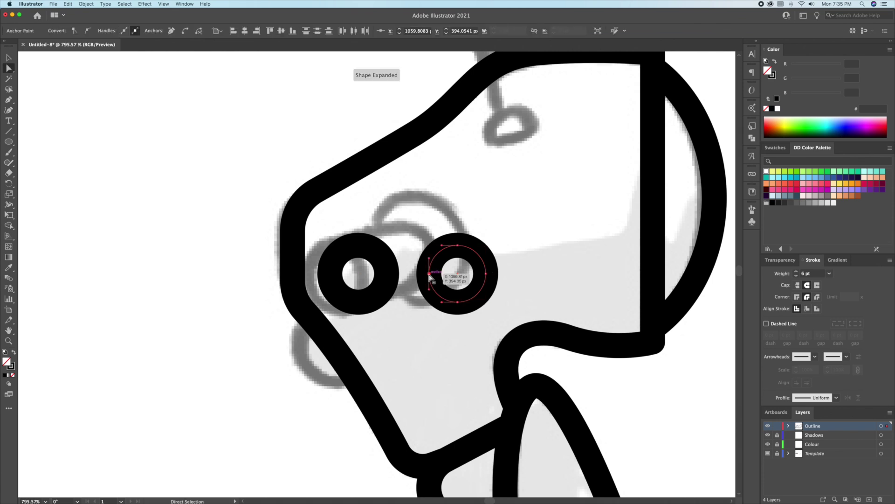
{"action": "left_click", "coordinate": [456, 245]}
{"action": "left_click", "coordinate": [358, 245]}
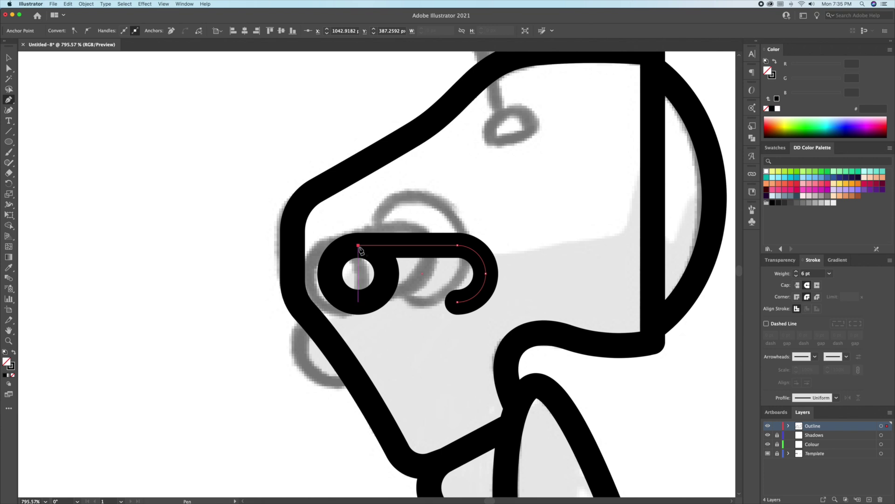
{"action": "left_click", "coordinate": [358, 302]}
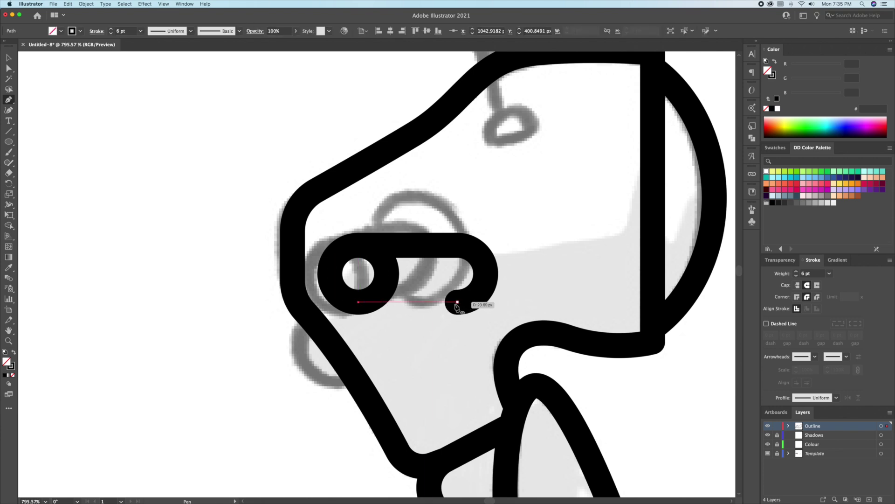
{"action": "left_click", "coordinate": [457, 302]}
{"action": "key", "text": "v"}
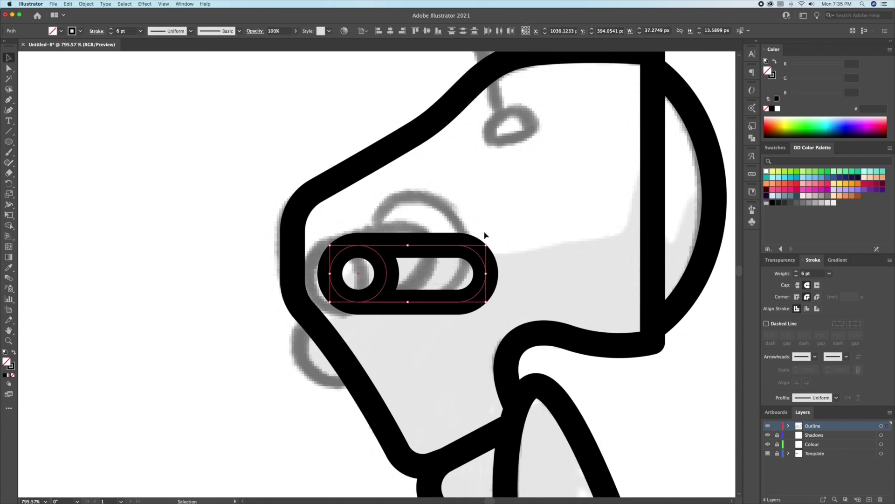
- Shorten the grip by nudging its front arc's points toward the end circle
{"action": "key", "text": "a"}
{"action": "left_click_drag", "start_coordinate": [505, 236], "coordinate": [433, 322]}
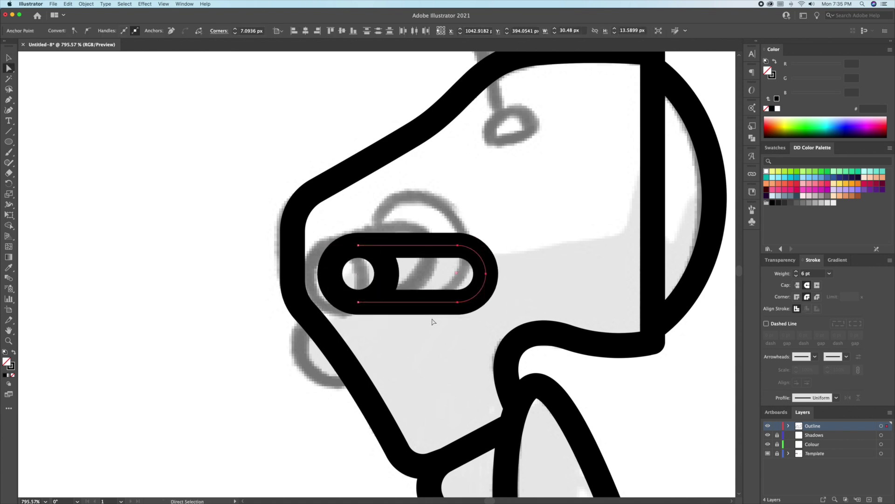
{"action": "key", "text": "Left"}
{"action": "key", "text": "Left"}
{"action": "key", "text": "Left"}
{"action": "key", "text": "Left"}
{"action": "key", "text": "Left"}
- Rotate the complete grip so its front end tilts upward and place it over the sketched grip
{"action": "key", "text": "v"}
{"action": "left_click_drag", "start_coordinate": [516, 220], "coordinate": [362, 309]}
{"action": "left_click_drag", "start_coordinate": [468, 242], "coordinate": [450, 234]}
{"action": "key", "text": "super+shift+a"}
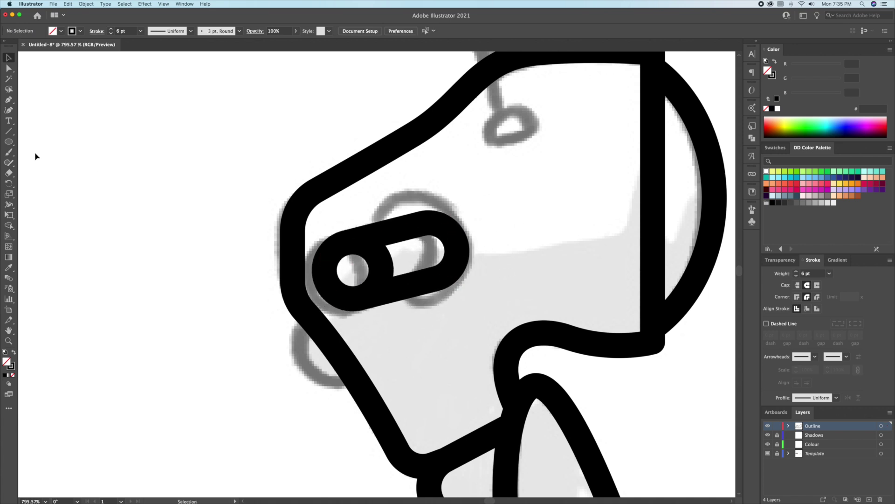
- Draw a larger circle around the grip's front end and remove the part overlapping the grip with Shape Builder
{"action": "left_click_drag", "start_coordinate": [403, 209], "coordinate": [469, 305]}
{"action": "key", "text": "v"}
{"action": "left_click", "coordinate": [454, 265], "text": "shift"}
{"action": "key", "text": "shift+m"}
{"action": "left_click", "coordinate": [387, 274], "text": "alt"}
{"action": "key", "text": "v"}
{"action": "left_click", "coordinate": [346, 214]}
- Draw the small round knob at the housing's lower rear edge and remove its part inside the housing with Shape Builder
{"action": "left_click_drag", "start_coordinate": [380, 267], "coordinate": [360, 360]}
{"action": "left_click", "coordinate": [318, 322], "text": "shift"}
{"action": "key", "text": "shift+m"}
{"action": "left_click", "coordinate": [341, 333], "text": "alt"}
{"action": "key", "text": "v"}
{"action": "left_click", "coordinate": [226, 313]}
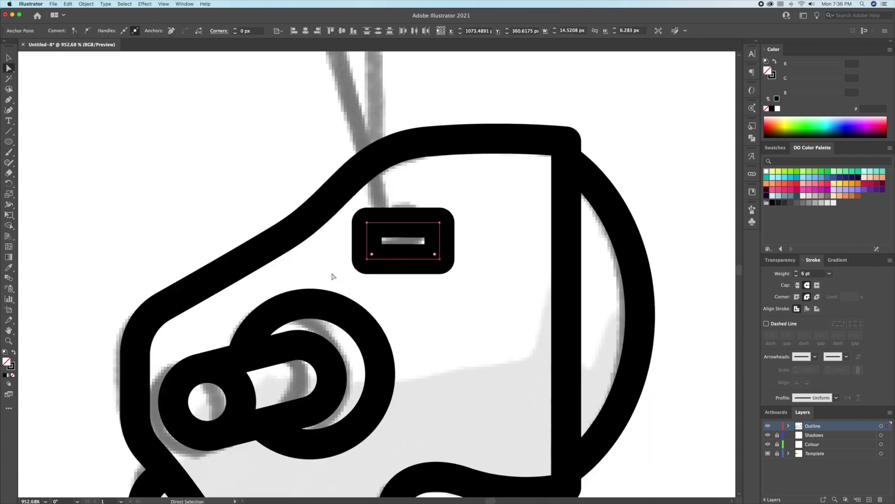
- Increase the mirror mount rectangle's height to about 10.3 px and widen it by nudging its front side outward
{"action": "left_click", "coordinate": [339, 290]}
{"action": "key", "text": "a"}
{"action": "left_click_drag", "start_coordinate": [339, 288], "coordinate": [338, 287]}
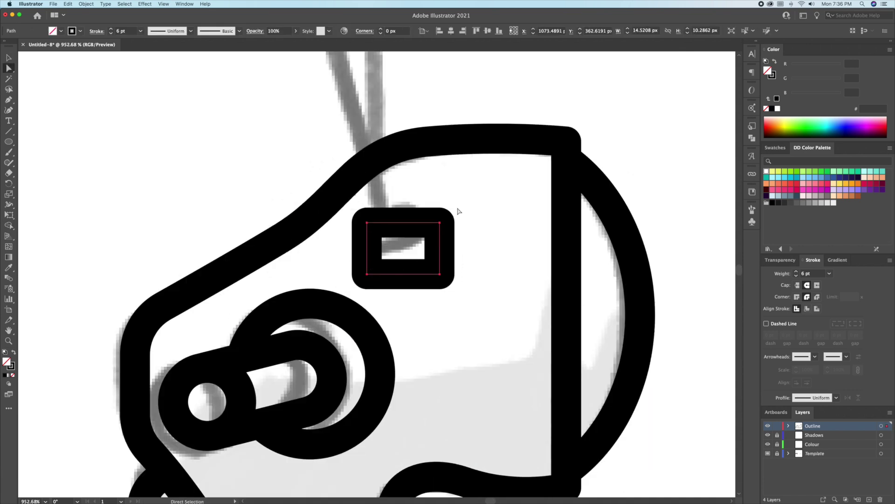
{"action": "left_click_drag", "start_coordinate": [459, 209], "coordinate": [424, 302]}
{"action": "key", "text": "Right"}
{"action": "key", "text": "Right"}
{"action": "key", "text": "Right"}
- Round the mirror mount's corners into a pill shape
{"action": "left_click", "coordinate": [485, 208]}
{"action": "left_click", "coordinate": [443, 231]}
{"action": "key", "text": "super+shift+a"}
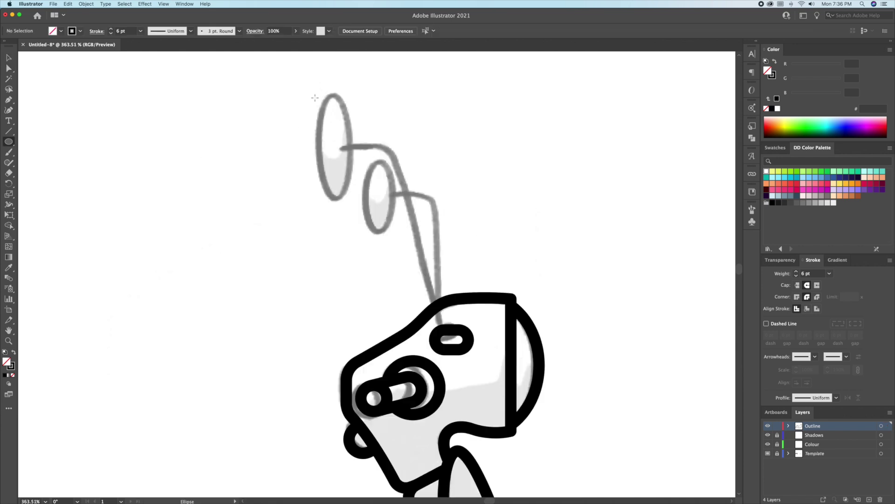
- Draw a tall ellipse for the upper mirror and place a smaller copy as the lower mirror
{"action": "mouse_move", "coordinate": [316, 93]}
{"action": "left_mouse_down"}
{"action": "mouse_move", "coordinate": [353, 201]}
{"action": "mouse_move", "coordinate": [424, 232]}
{"action": "mouse_move", "coordinate": [407, 242]}
{"action": "left_mouse_up"}
{"action": "key", "text": "v"}
{"action": "left_click_drag", "start_coordinate": [406, 150], "coordinate": [392, 200]}
{"action": "left_click", "coordinate": [456, 146]}
{"action": "left_click", "coordinate": [452, 167]}
- Draw the upper mirror's stalk from inside the mirror down to the mount and round its bend
{"action": "left_click", "coordinate": [340, 149]}
{"action": "left_click", "coordinate": [396, 149]}
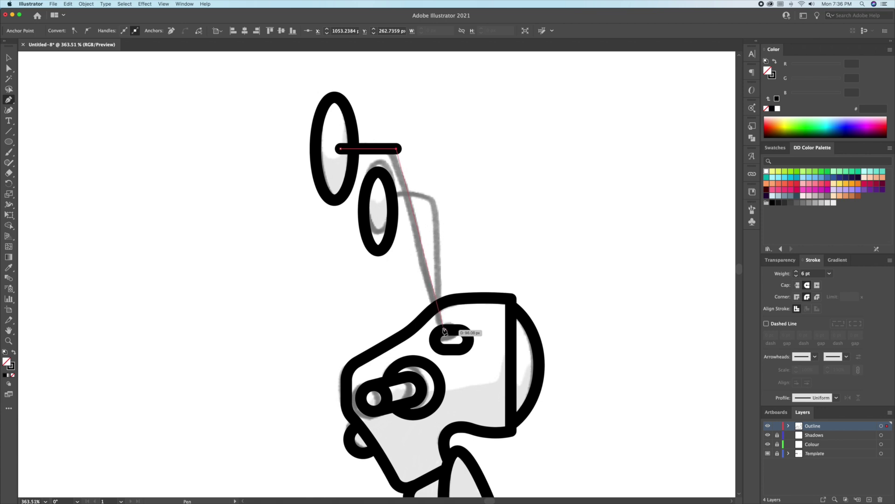
{"action": "left_click", "coordinate": [446, 330]}
{"action": "key", "text": "v"}
{"action": "key", "text": "a"}
{"action": "left_click_drag", "start_coordinate": [413, 141], "coordinate": [378, 170]}
{"action": "key", "text": "v"}
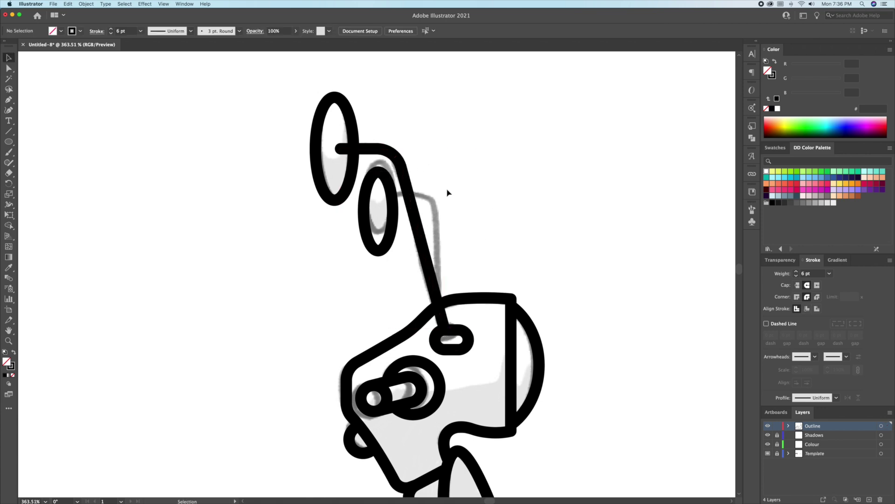
- Draw the lower mirror's stalk horizontally from inside the mirror and straight down to the mount
{"action": "left_click", "coordinate": [383, 212]}
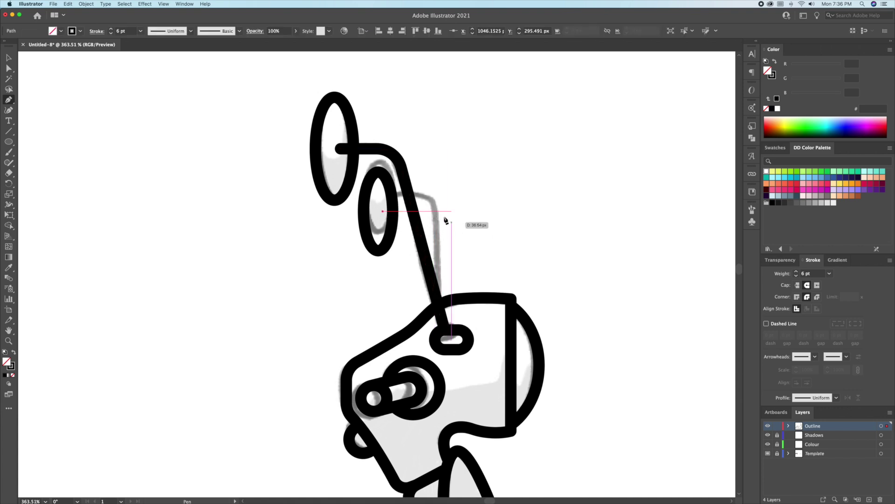
{"action": "left_click", "coordinate": [445, 211]}
{"action": "left_click", "coordinate": [445, 329]}
{"action": "key", "text": "v"}
{"action": "key", "text": "a"}
{"action": "left_click", "coordinate": [460, 208]}
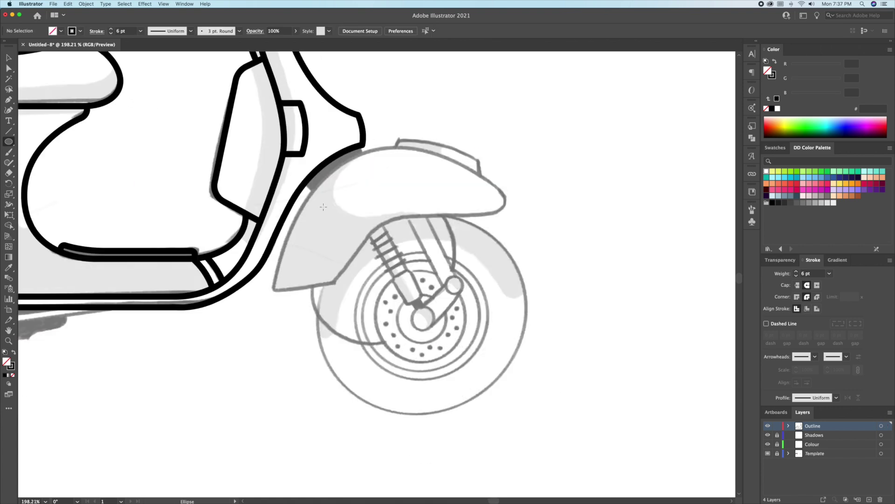
- Draw a circle about 255 px in diameter along the front mudguard's arc and add anchor points at the guard's front tip and lower rear end
{"action": "left_click_drag", "start_coordinate": [395, 269], "coordinate": [535, 415]}
{"action": "key", "text": "v"}
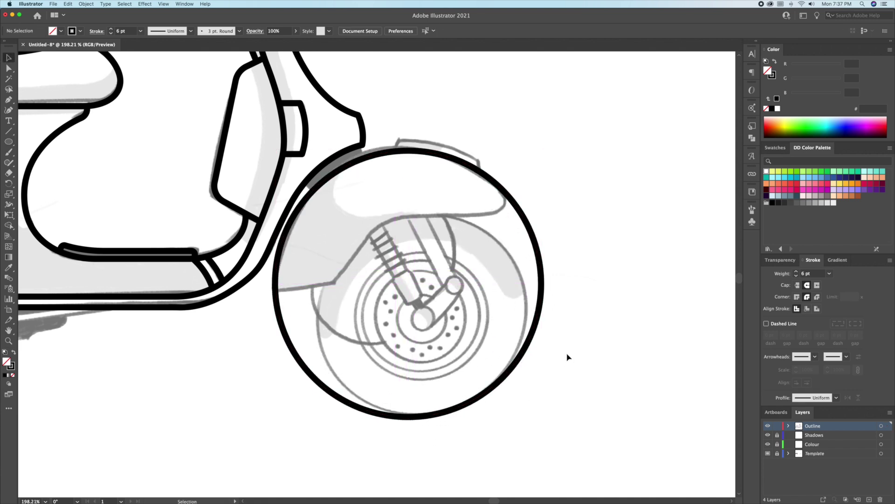
{"action": "key", "text": "z"}
{"action": "left_click_drag", "start_coordinate": [491, 183], "coordinate": [560, 195]}
{"action": "key", "text": "p"}
{"action": "left_click", "coordinate": [520, 188]}
{"action": "key", "text": "p"}
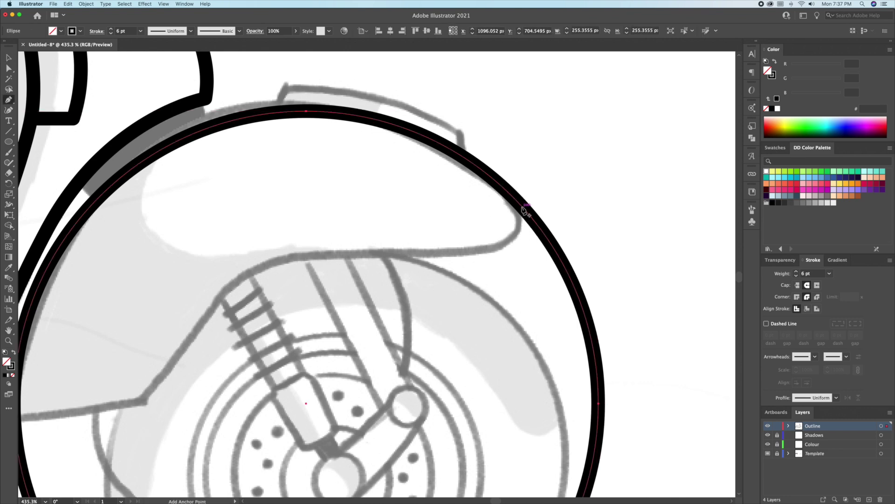
{"action": "left_click", "coordinate": [522, 207]}
{"action": "scroll", "coordinate": [201, 345], "scroll_direction": "left", "scroll_amount": 5}
{"action": "scroll", "coordinate": [201, 345], "scroll_direction": "down", "scroll_amount": 2}
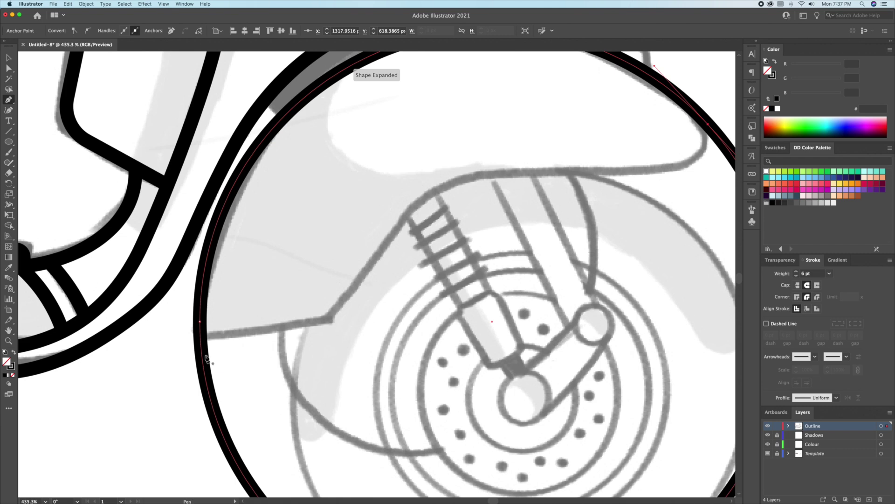
{"action": "left_click", "coordinate": [201, 337]}
- Delete the circle's lowest and foremost anchor points, leaving only the front mudguard's upper arc
{"action": "key", "text": "z"}
{"action": "left_click_drag", "start_coordinate": [360, 360], "coordinate": [284, 359]}
{"action": "key", "text": "a"}
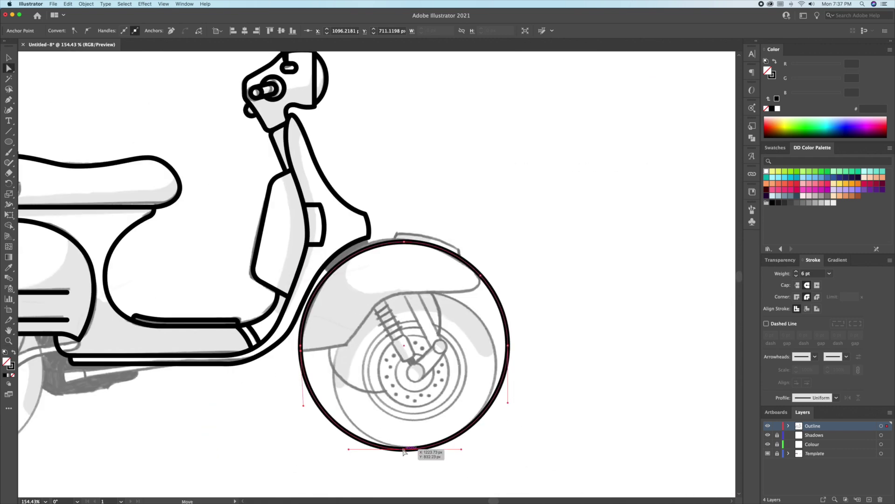
{"action": "key", "text": "Delete"}
{"action": "left_click_drag", "start_coordinate": [536, 335], "coordinate": [472, 365]}
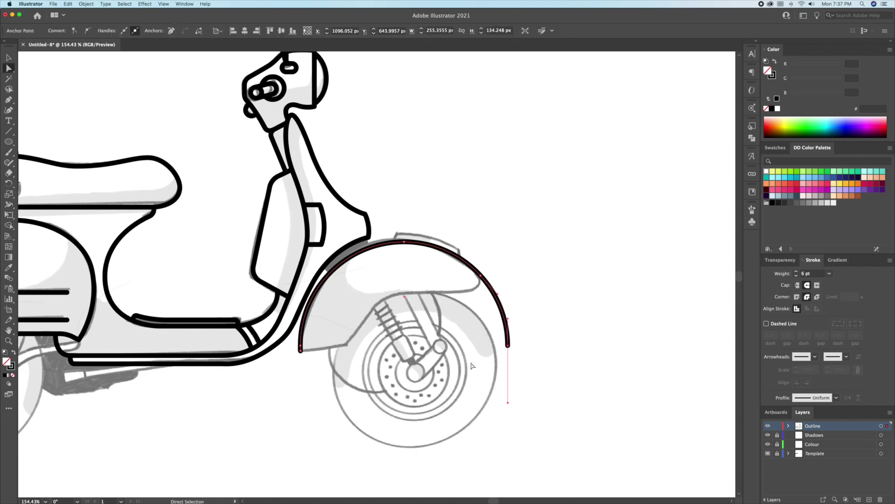
{"action": "key", "text": "Delete"}
{"action": "key", "text": "v"}
{"action": "left_click", "coordinate": [467, 321]}
{"action": "key", "text": "z"}
{"action": "left_click_drag", "start_coordinate": [387, 316], "coordinate": [432, 321]}
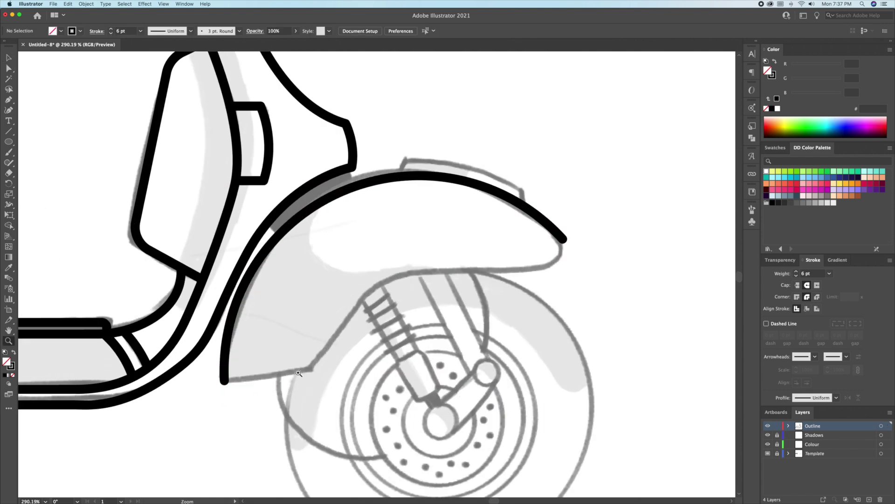
- Close the front mudguard outline with a straight lower rear edge and a curved underside running to the front tip
{"action": "left_click", "coordinate": [224, 382]}
{"action": "left_click", "coordinate": [309, 380]}
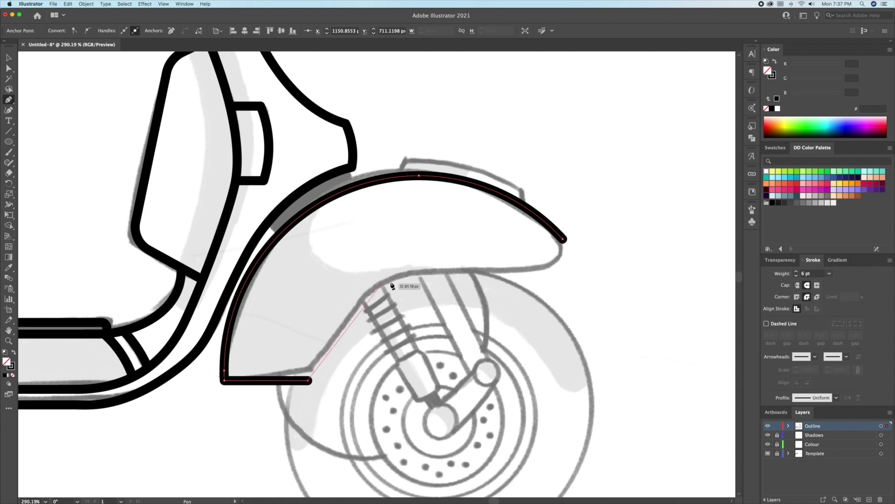
{"action": "left_click_drag", "start_coordinate": [396, 279], "coordinate": [460, 250]}
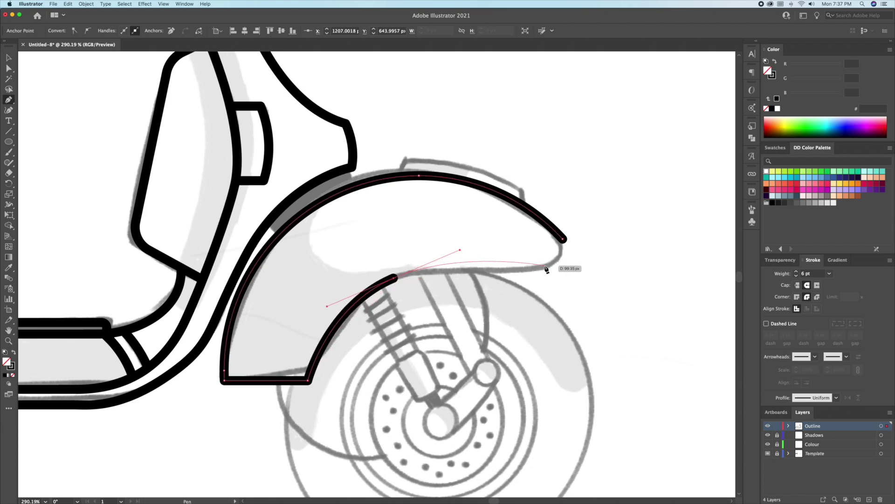
{"action": "left_click", "coordinate": [564, 239]}
- Round the front mudguard's front tip and both lower rear corners, following the sketch
{"action": "key", "text": "a"}
{"action": "left_click_drag", "start_coordinate": [556, 242], "coordinate": [532, 253]}
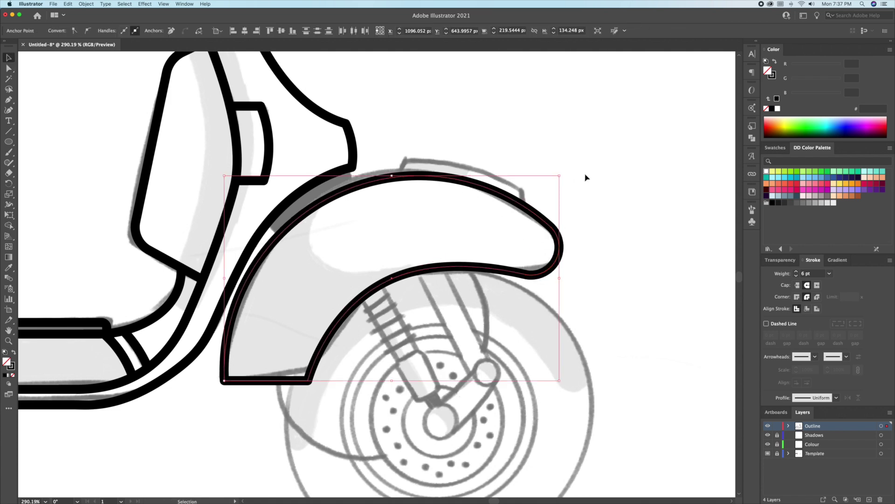
{"action": "left_click_drag", "start_coordinate": [299, 369], "coordinate": [285, 332]}
{"action": "left_click", "coordinate": [224, 380]}
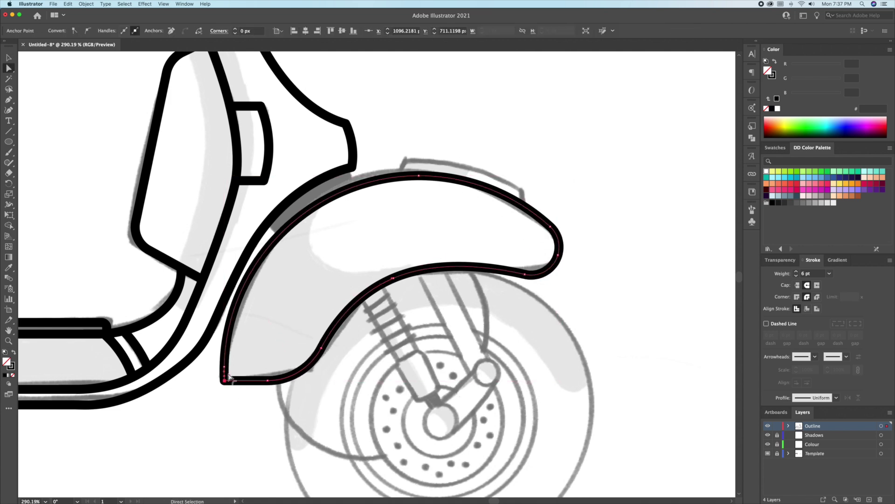
{"action": "left_click_drag", "start_coordinate": [229, 375], "coordinate": [236, 368]}
- Draw two short lines across the gap between the body and the front mudguard, at both ends of the dark area
{"action": "key", "text": "p"}
{"action": "left_click", "coordinate": [452, 197]}
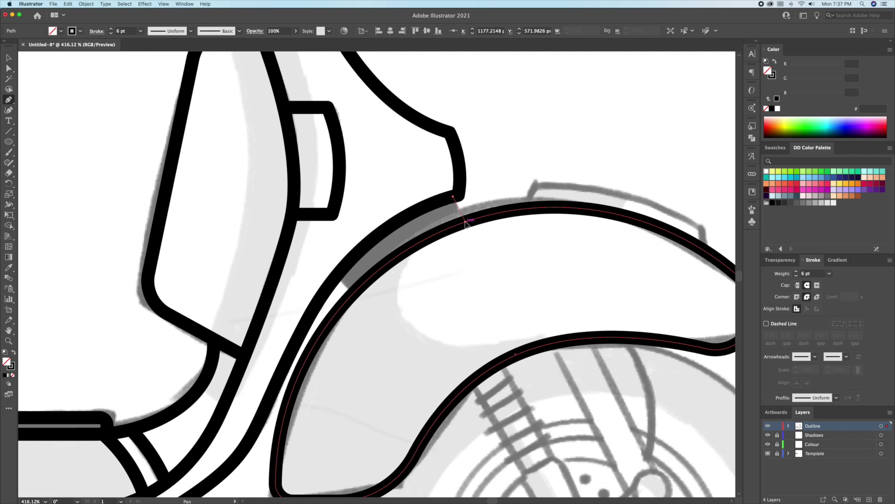
{"action": "left_click", "coordinate": [465, 221]}
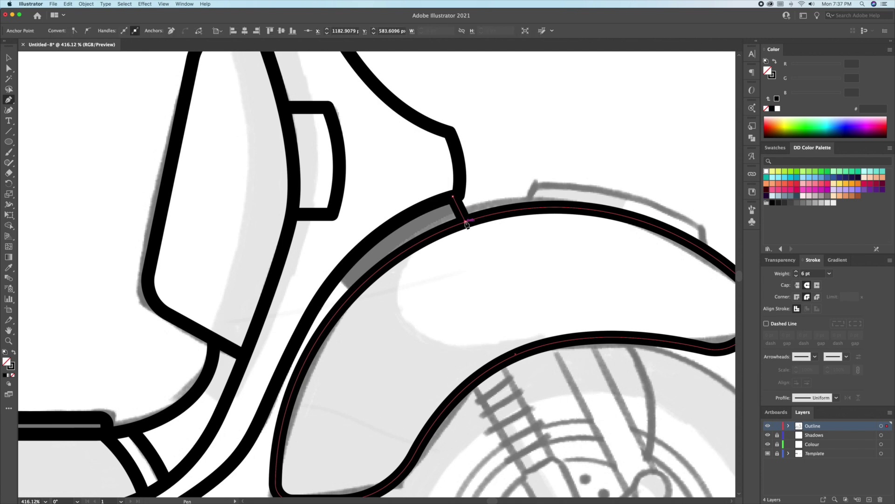
{"action": "left_click", "coordinate": [330, 283]}
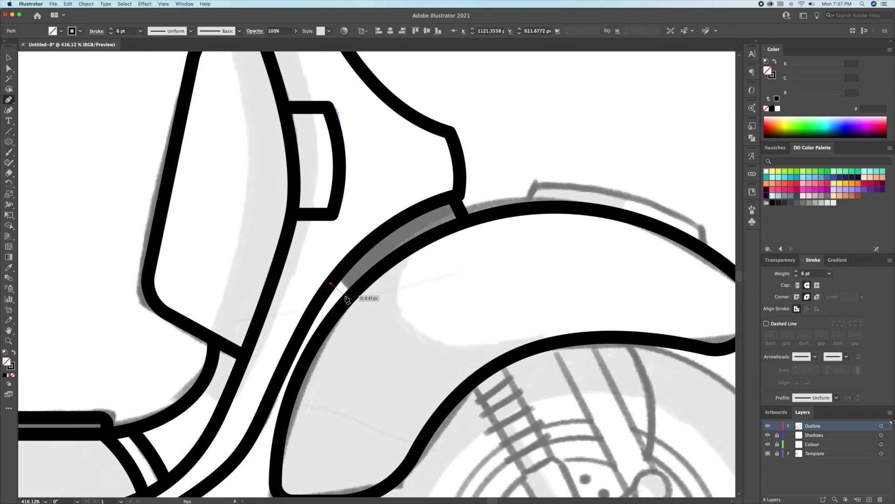
{"action": "left_click", "coordinate": [346, 301]}
{"action": "key", "text": "v"}
{"action": "left_click", "coordinate": [398, 304]}
{"action": "left_click_drag", "start_coordinate": [458, 282], "coordinate": [401, 303]}
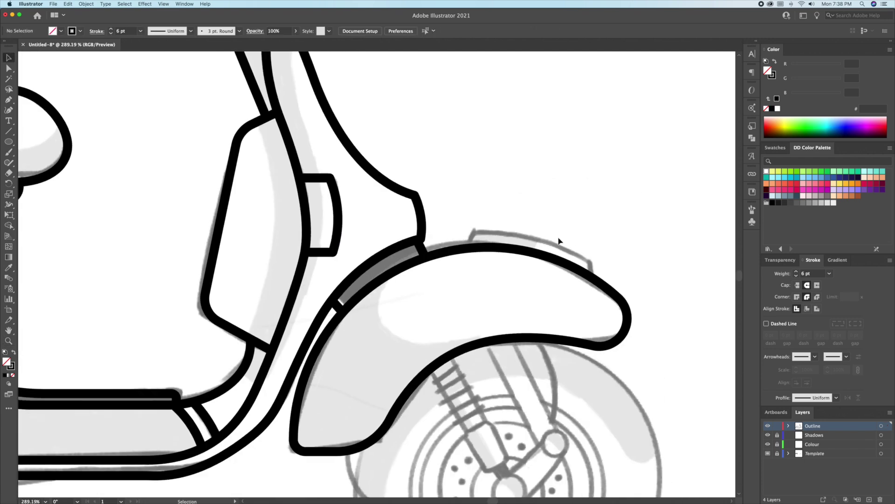
- Create an offset path 11 px outside the front mudguard outline
{"action": "left_click", "coordinate": [523, 259]}
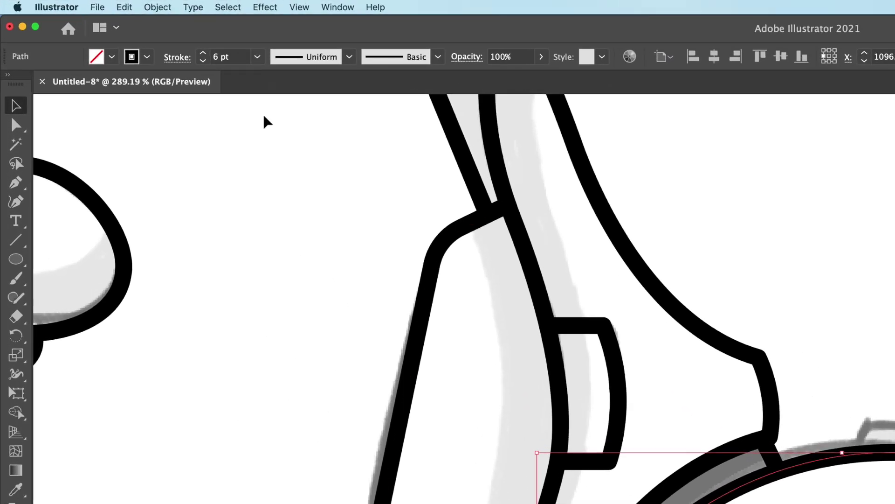
{"action": "left_click", "coordinate": [153, 7]}
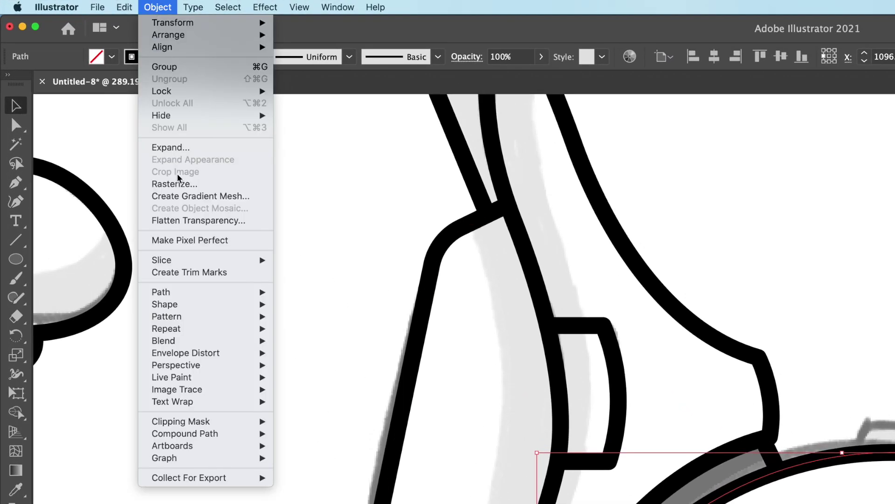
{"action": "mouse_move", "coordinate": [206, 292]}
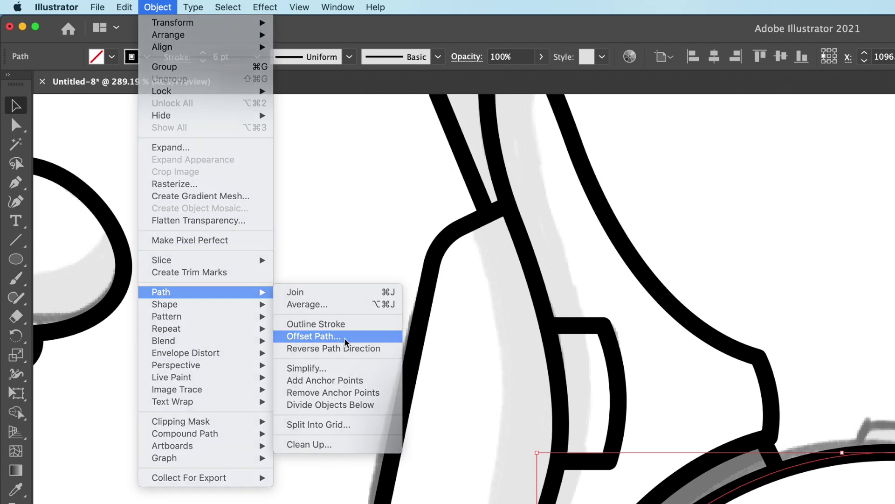
{"action": "left_click", "coordinate": [345, 339]}
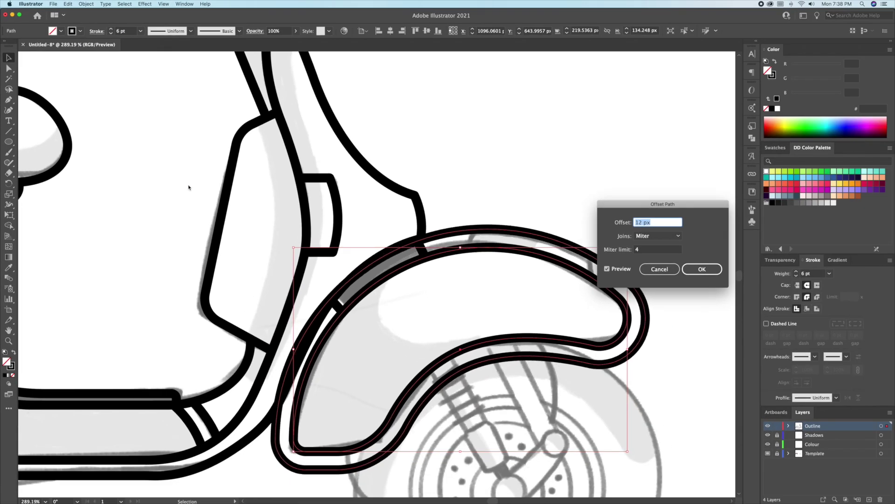
{"action": "key", "text": "Down"}
{"action": "key", "text": "Return"}
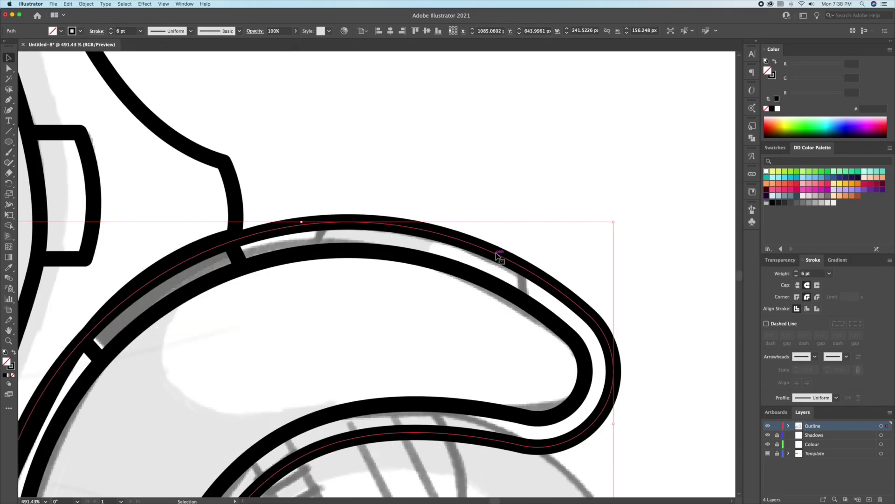
- Add anchor points on the offset path at the mudguard trim's two ends and delete everything except the arc between them
{"action": "key", "text": "p"}
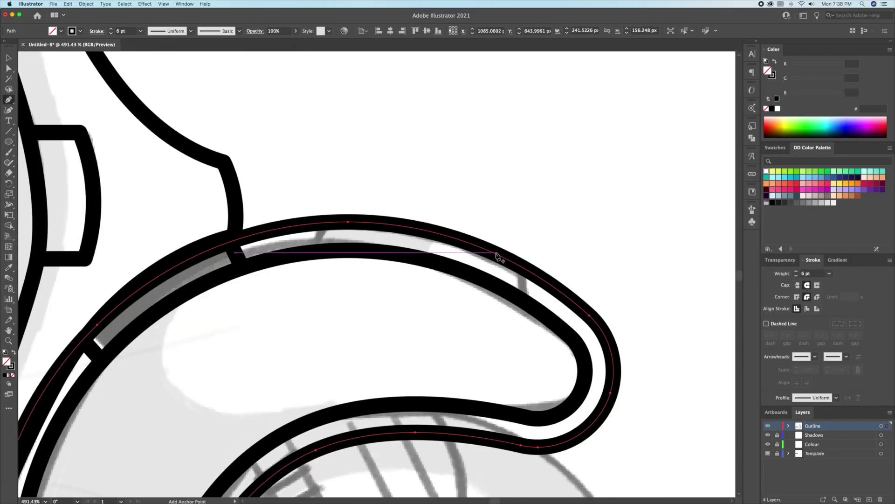
{"action": "left_click", "coordinate": [526, 269]}
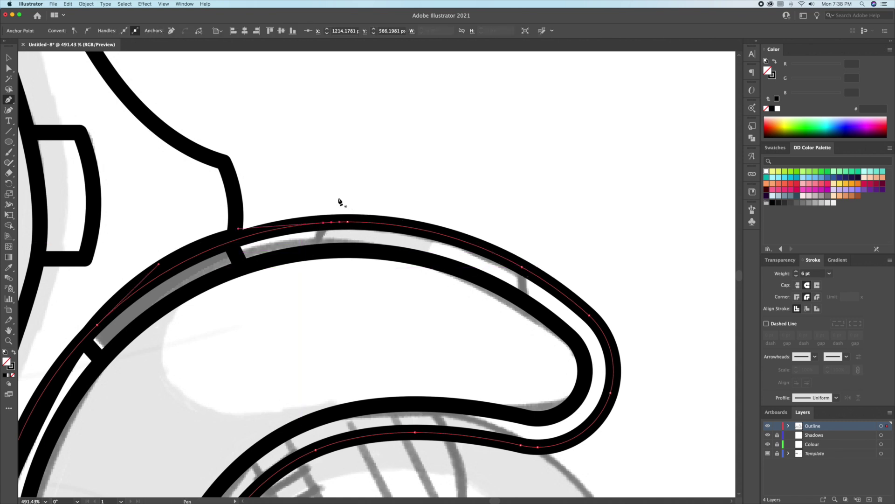
{"action": "key", "text": "a"}
{"action": "left_click", "coordinate": [96, 330]}
{"action": "key", "text": "Delete"}
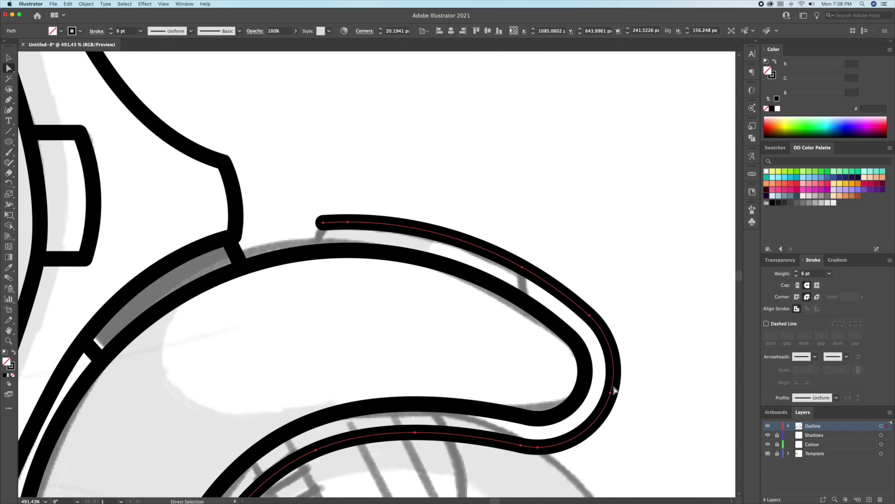
{"action": "left_click", "coordinate": [589, 317]}
{"action": "key", "text": "Delete"}
{"action": "key", "text": "v"}
{"action": "left_click", "coordinate": [607, 392]}
{"action": "key", "text": "Delete"}
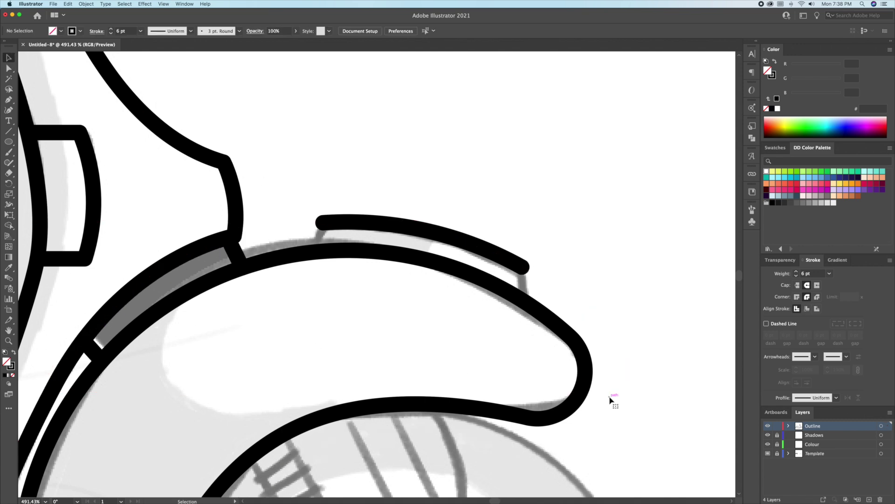
- Draw the mudguard trim's end edges down to the mudguard and close the path through the mudguard's interior
{"action": "left_click", "coordinate": [323, 224]}
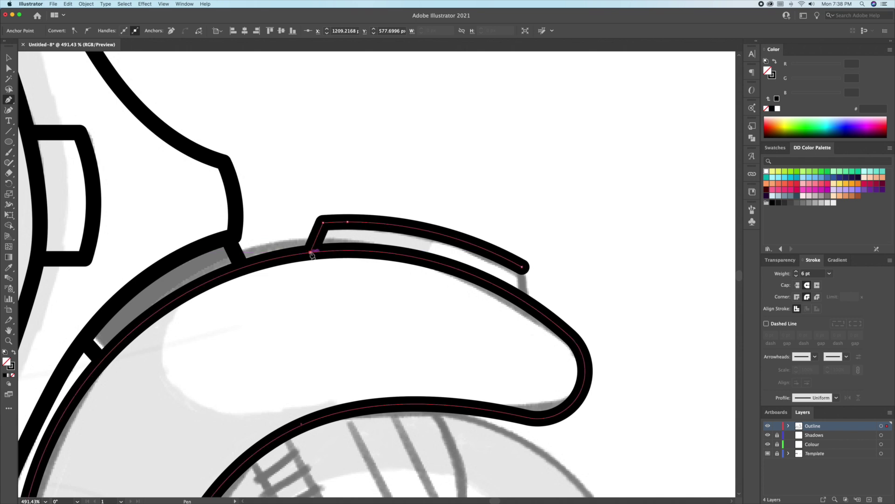
{"action": "left_click", "coordinate": [311, 252]}
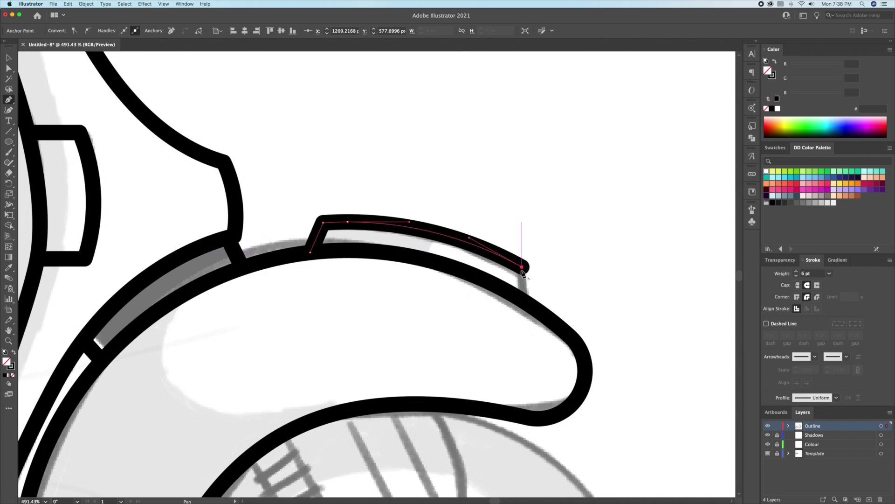
{"action": "left_click", "coordinate": [526, 302]}
{"action": "left_click", "coordinate": [525, 333]}
{"action": "left_click", "coordinate": [315, 333]}
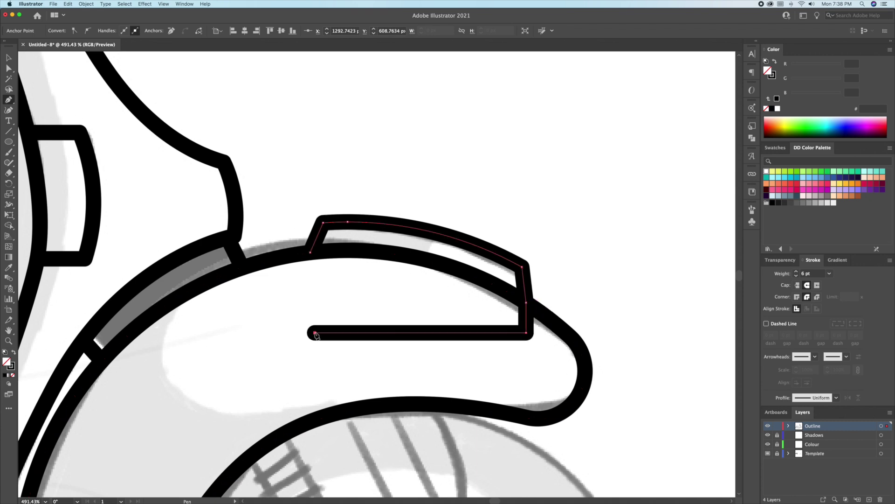
{"action": "left_click", "coordinate": [311, 254]}
- Separate the trim area above the mudguard with Shape Builder and delete the leftover path inside the mudguard
{"action": "key", "text": "v"}
{"action": "left_click", "coordinate": [355, 251]}
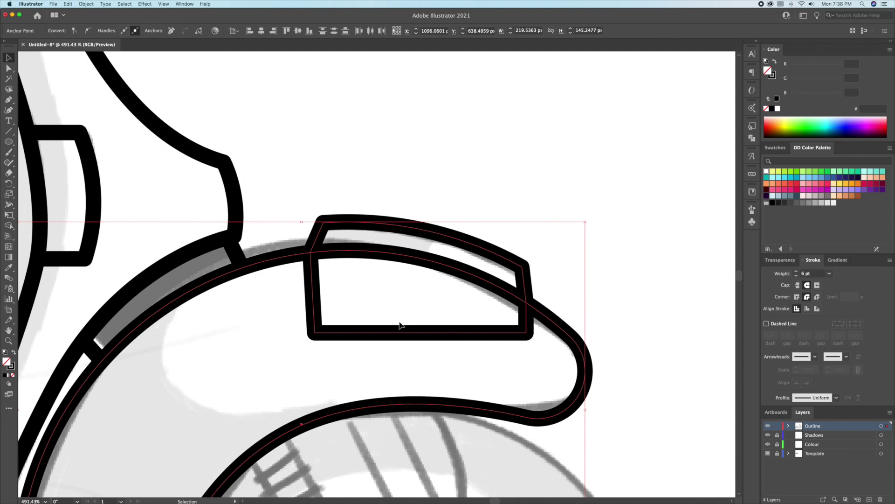
{"action": "key", "text": "shift+m"}
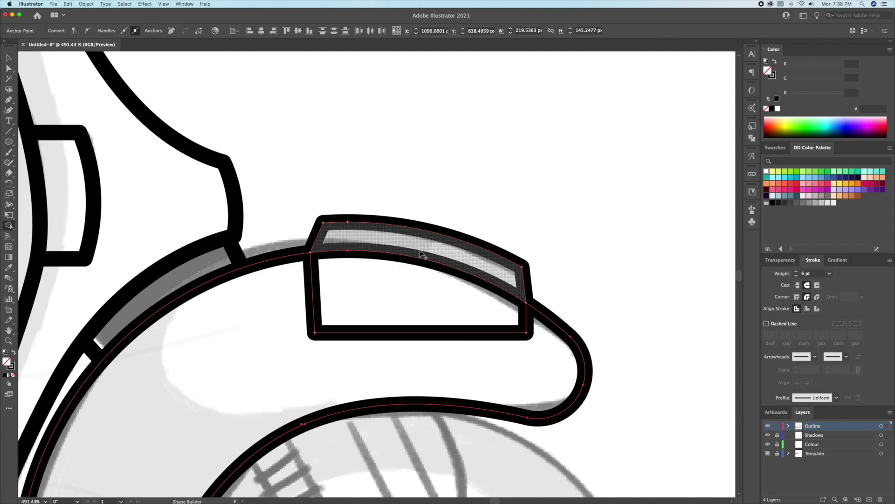
{"action": "left_click", "coordinate": [421, 254]}
{"action": "key", "text": "v"}
{"action": "left_click", "coordinate": [526, 333]}
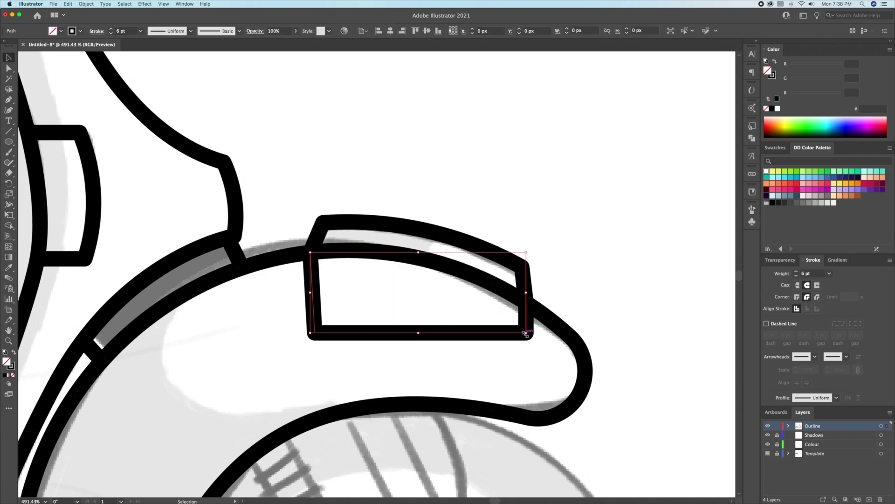
{"action": "key", "text": "Delete"}
- Draw a circle about 197 px in diameter over the front tyre, centred on the wheel hub
{"action": "key", "text": "l"}
{"action": "scroll", "coordinate": [421, 285], "scroll_direction": "down", "scroll_amount": 5}
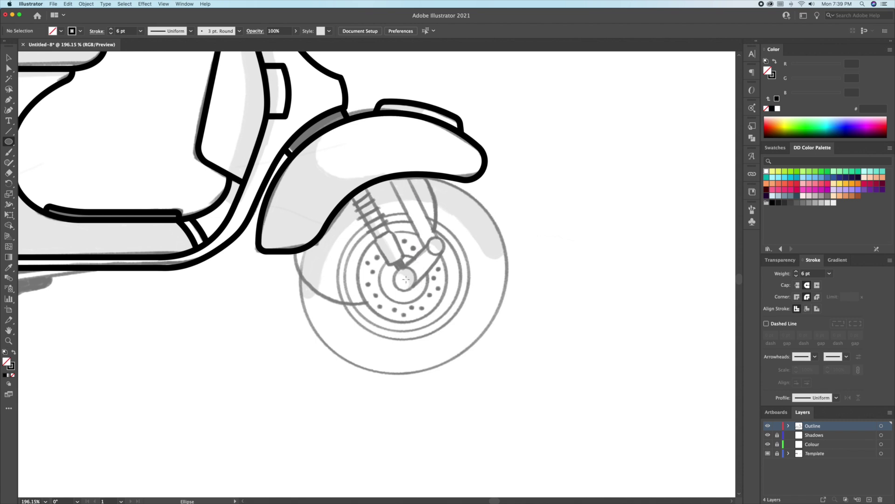
{"action": "left_click_drag", "start_coordinate": [414, 285], "coordinate": [508, 352]}
- Paste copies of the tyre circle in front and scale them concentrically into five smaller rings for the rim, brake disc and hub
{"action": "key", "text": "super+c"}
{"action": "key", "text": "super+f"}
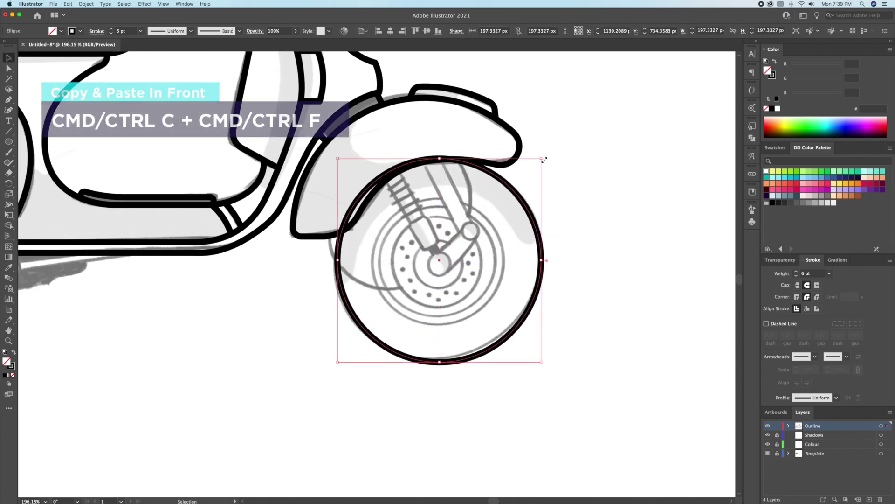
{"action": "left_click_drag", "start_coordinate": [542, 158], "coordinate": [495, 204]}
{"action": "key", "text": "super+c"}
{"action": "key", "text": "super+f"}
{"action": "left_click", "coordinate": [481, 179]}
{"action": "left_click_drag", "start_coordinate": [449, 239], "coordinate": [485, 239]}
{"action": "left_click", "coordinate": [516, 225]}
{"action": "key", "text": "super+c"}
{"action": "key", "text": "super+f"}
{"action": "left_click_drag", "start_coordinate": [532, 179], "coordinate": [451, 247]}
{"action": "key", "text": "super+c"}
{"action": "key", "text": "super+f"}
{"action": "key", "text": "super+c"}
{"action": "key", "text": "super+f"}
{"action": "left_click", "coordinate": [620, 197]}
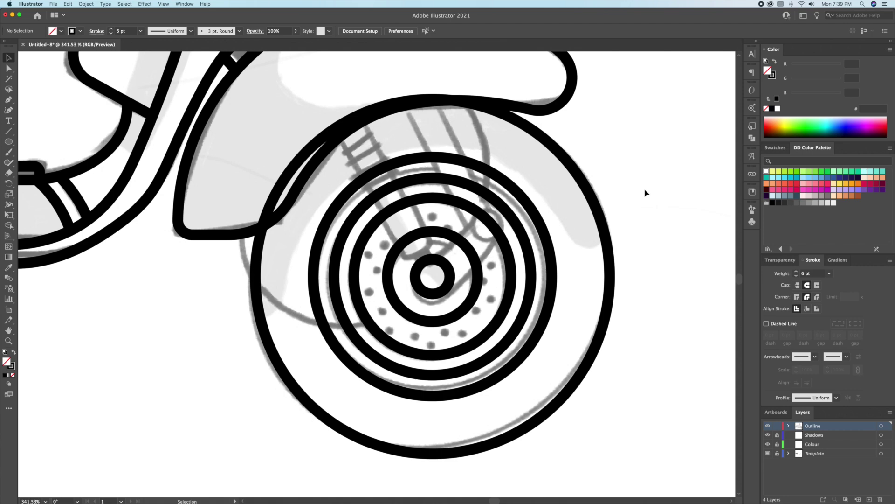
- Copy the front tyre circle and the two outermost rim circles horizontally about 553 px onto the rear wheel
{"action": "left_click", "coordinate": [532, 279]}
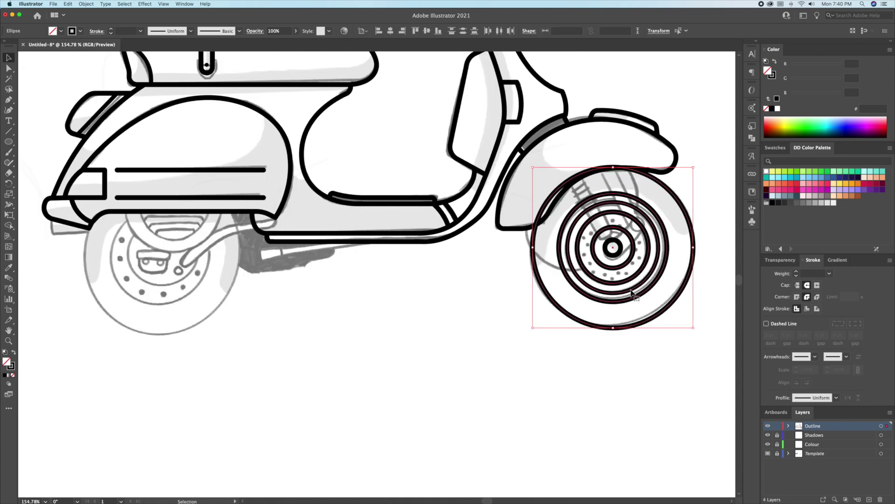
{"action": "left_click", "coordinate": [660, 335]}
{"action": "left_click_drag", "start_coordinate": [630, 287], "coordinate": [190, 289]}
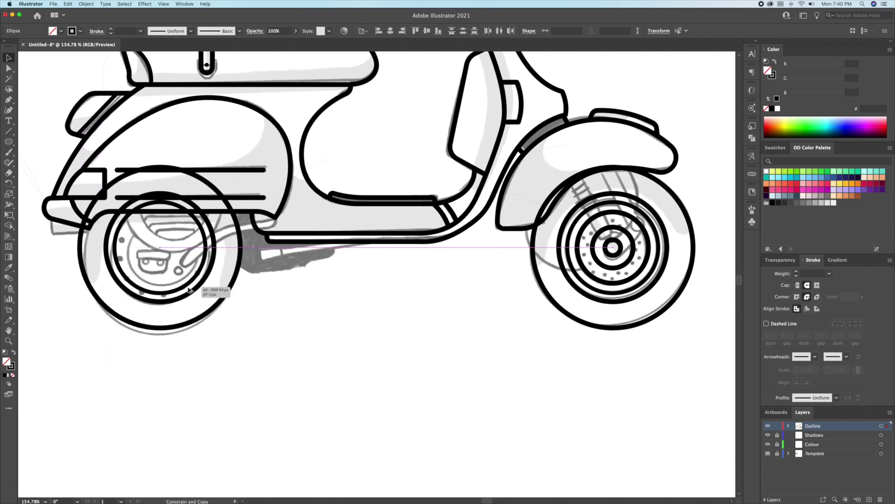
{"action": "left_click_drag", "start_coordinate": [188, 288], "coordinate": [190, 288]}
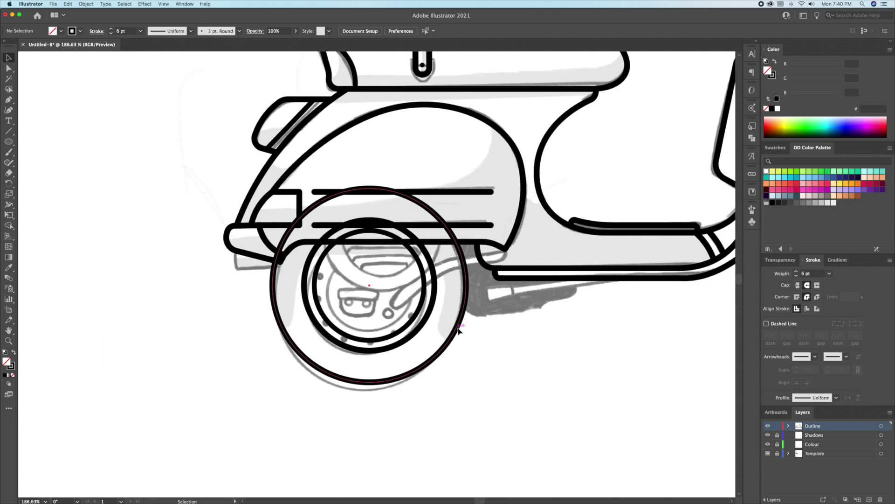
- Trim away the part of the rear tyre circle that overlaps the side panel and rear bumper with Shape Builder
{"action": "left_click", "coordinate": [457, 330]}
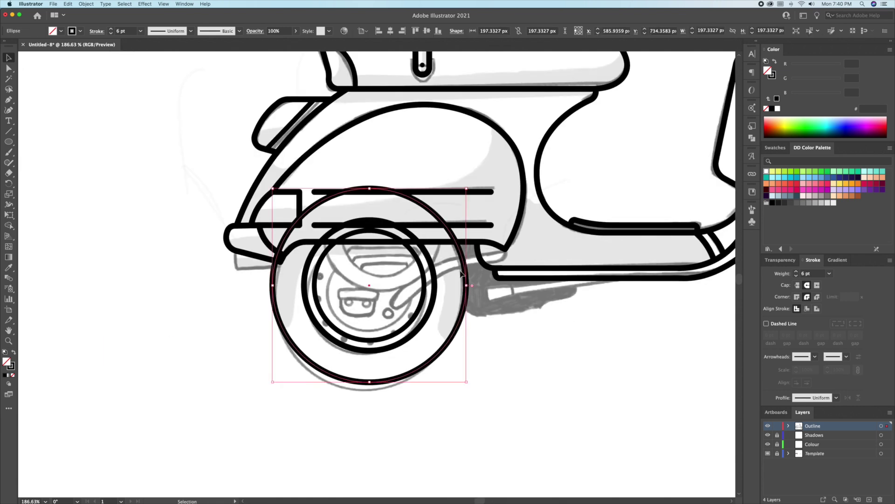
{"action": "left_click", "coordinate": [465, 243], "text": "shift"}
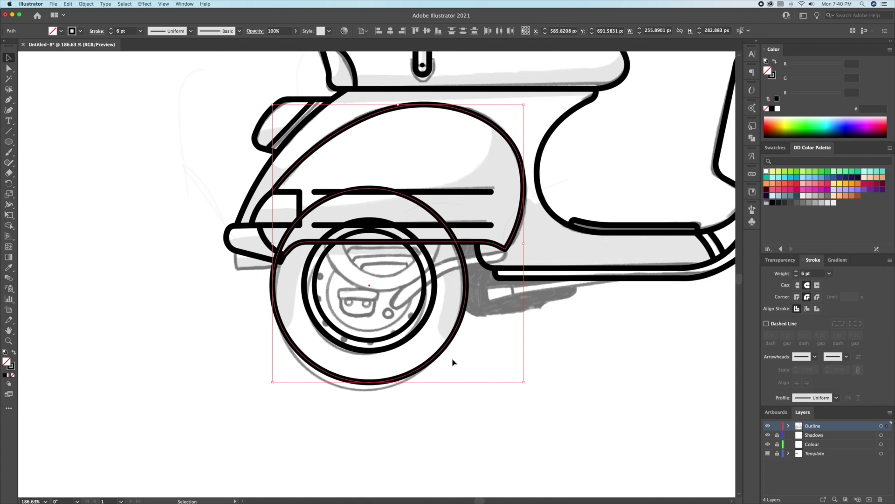
{"action": "left_click", "coordinate": [251, 259], "text": "shift"}
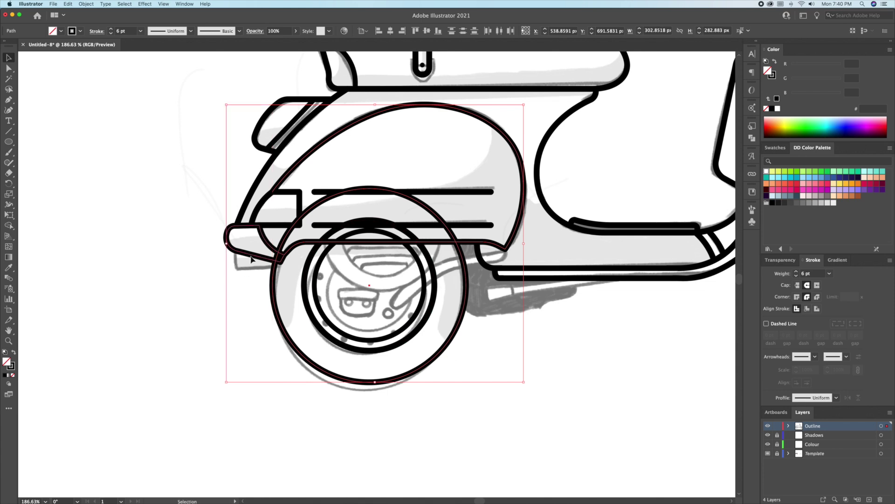
{"action": "key", "text": "shift+m"}
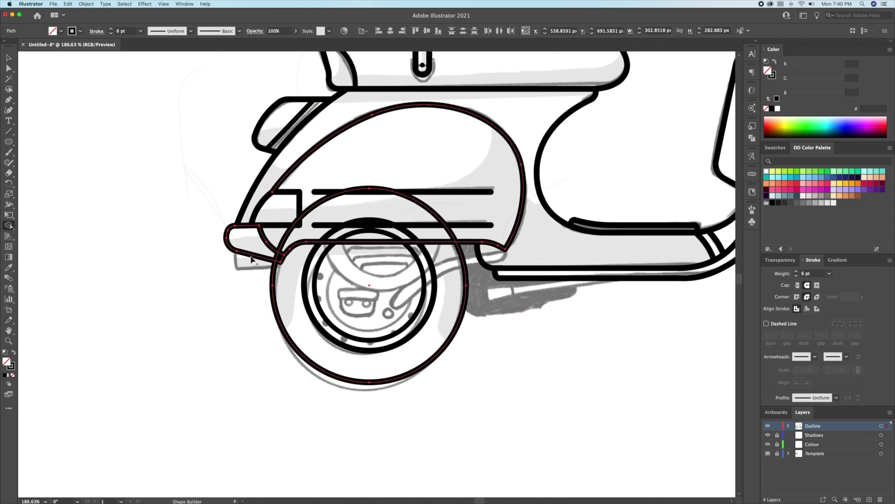
{"action": "left_click", "coordinate": [304, 216], "text": "alt"}
{"action": "key", "text": "v"}
{"action": "left_click", "coordinate": [533, 354]}
- Trim away the part of the rear wheel's outer rim circle that overlaps the side panel with Shape Builder
{"action": "left_click_drag", "start_coordinate": [427, 278], "coordinate": [454, 279]}
{"action": "left_click", "coordinate": [436, 287]}
{"action": "left_click", "coordinate": [439, 230], "text": "shift"}
{"action": "key", "text": "shift+m"}
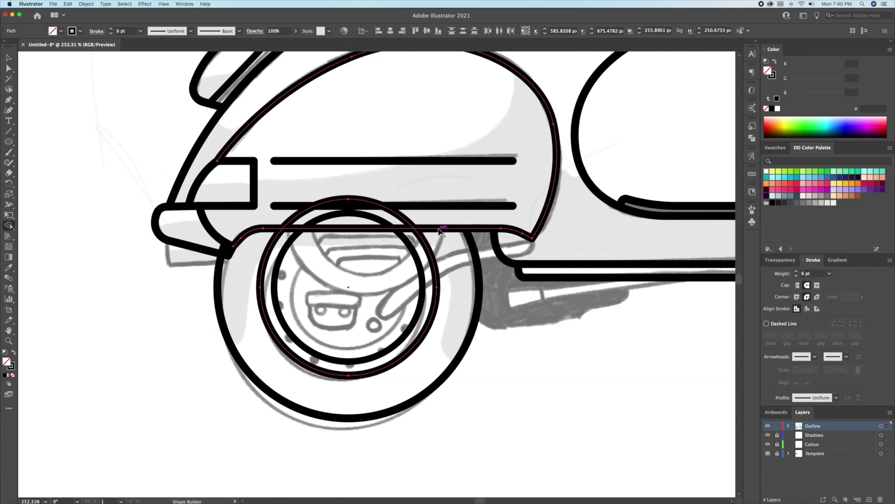
{"action": "left_click", "coordinate": [405, 224], "text": "alt"}
{"action": "key", "text": "v"}
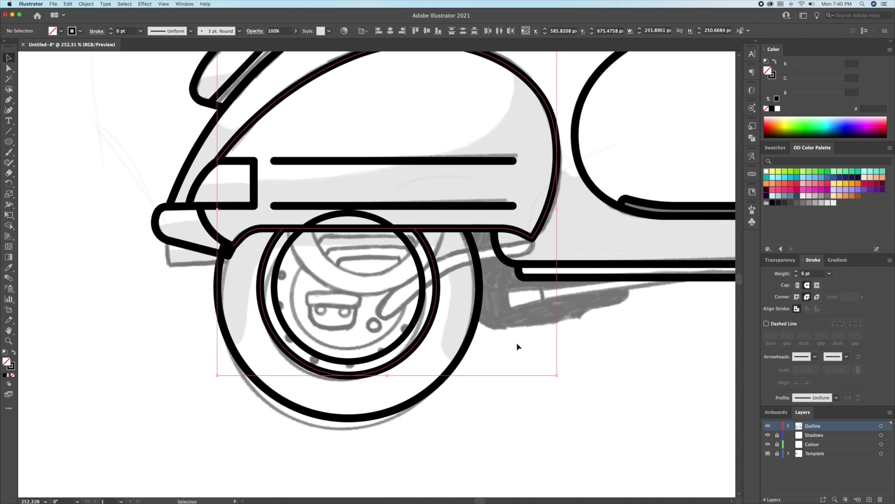
- Trim away the part of the rear wheel's inner rim circle that overlaps the side panel with Shape Builder
{"action": "left_click", "coordinate": [524, 346]}
{"action": "left_click", "coordinate": [435, 276]}
{"action": "left_click", "coordinate": [419, 229], "text": "shift"}
{"action": "key", "text": "shift+m"}
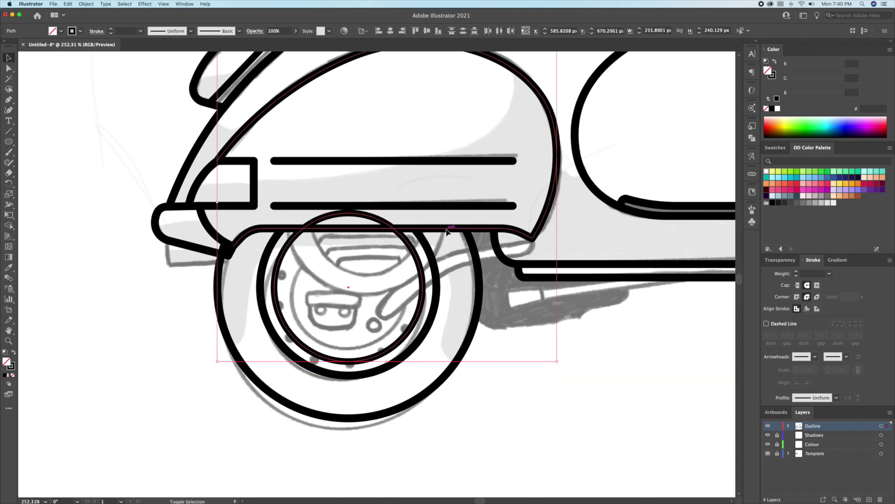
{"action": "left_click", "coordinate": [373, 227], "text": "alt"}
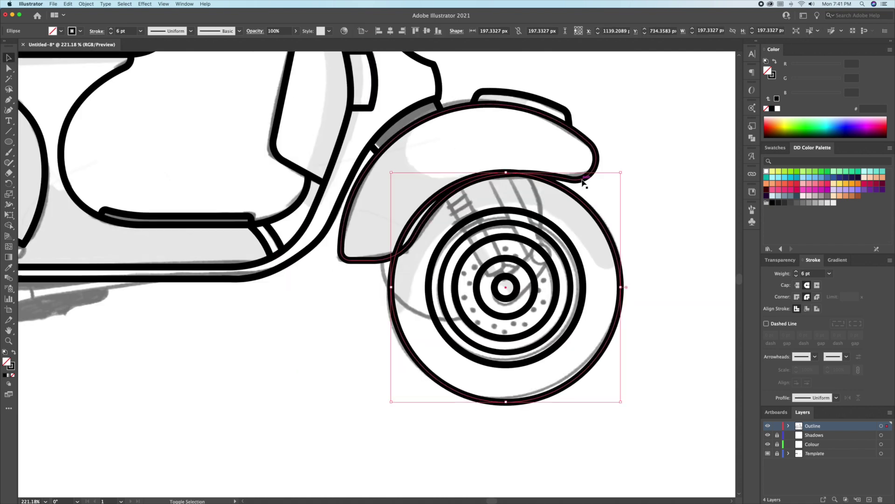
- Trim away the part of the front tyre circle that overlaps the front mudguard with Shape Builder
{"action": "left_click", "coordinate": [582, 182], "text": "shift"}
{"action": "key", "text": "shift+m"}
{"action": "left_click", "coordinate": [417, 216], "text": "alt"}
{"action": "key", "text": "v"}
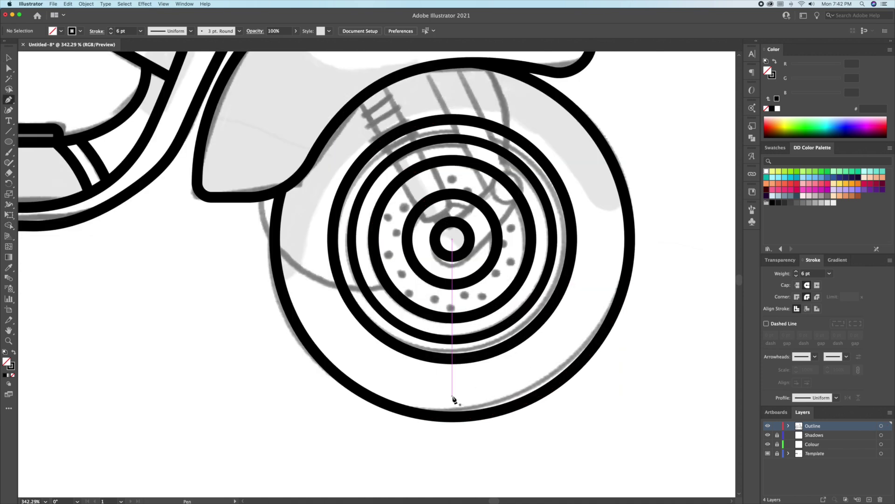
- Draw a vertical tread line about 11.5 px long at the lowest point of the front tyre, with a 4 pt stroke
{"action": "left_click", "coordinate": [452, 396]}
{"action": "left_click", "coordinate": [451, 416]}
{"action": "key", "text": "v"}
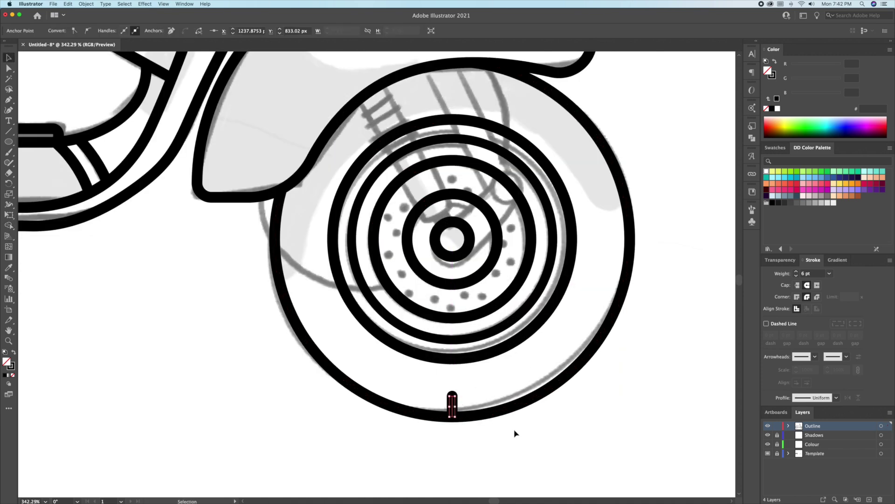
{"action": "left_click", "coordinate": [515, 433]}
{"action": "scroll", "coordinate": [513, 436], "scroll_direction": "up", "scroll_amount": 3}
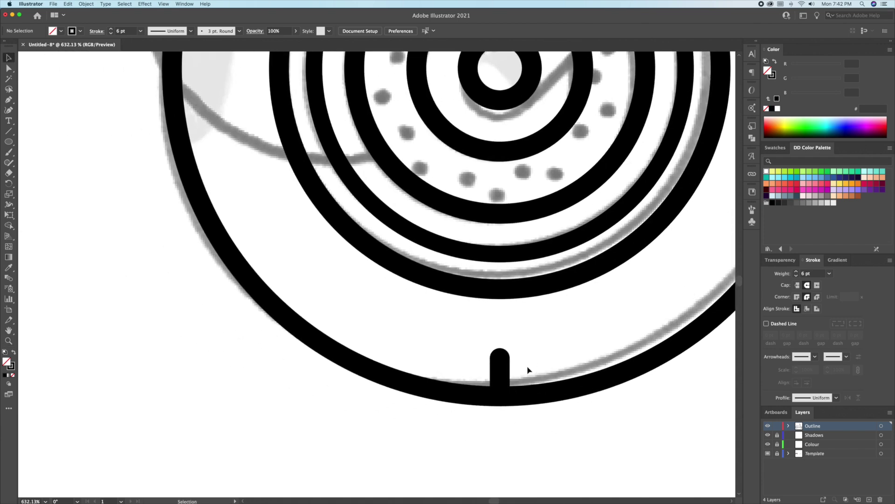
{"action": "left_click", "coordinate": [500, 376]}
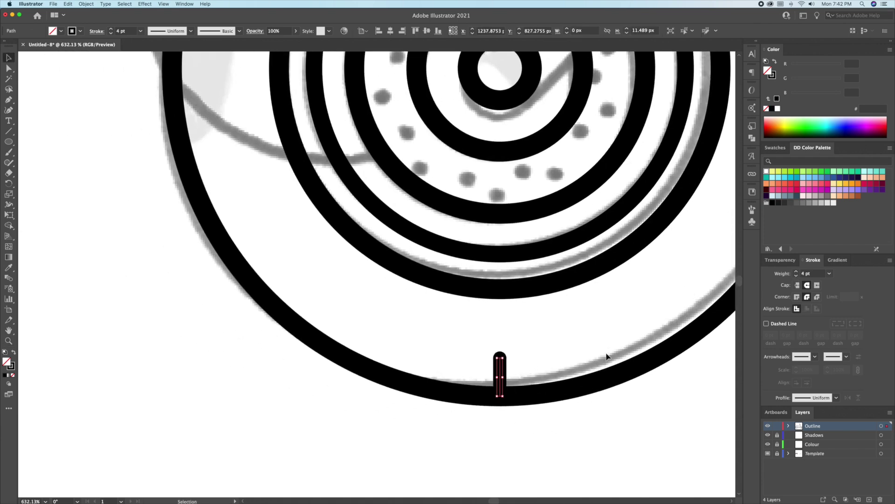
- Slant the tread line by shifting its inner end sideways and taper it towards that end with the Width tool
{"action": "left_click_drag", "start_coordinate": [499, 360], "coordinate": [485, 359]}
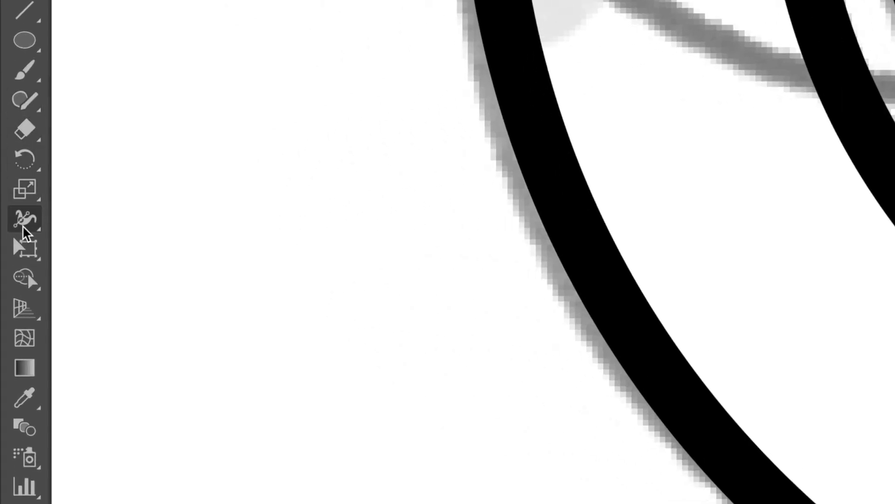
{"action": "left_click", "coordinate": [20, 216]}
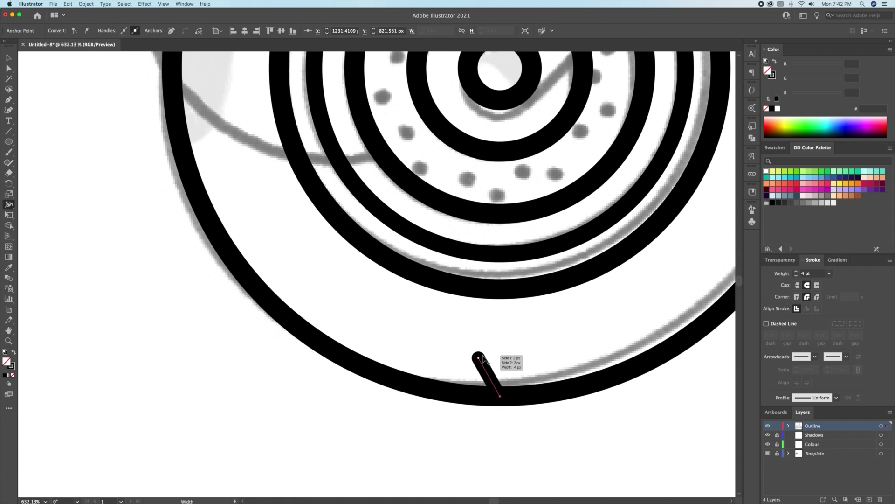
{"action": "left_click_drag", "start_coordinate": [484, 357], "coordinate": [479, 358]}
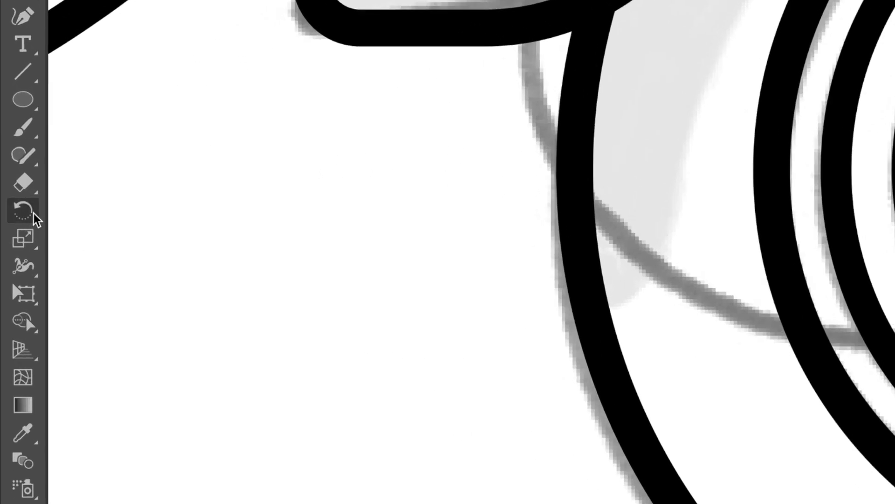
- Rotate a copy of the tread mark by 12° around the front wheel's centre
{"action": "left_click", "coordinate": [15, 214]}
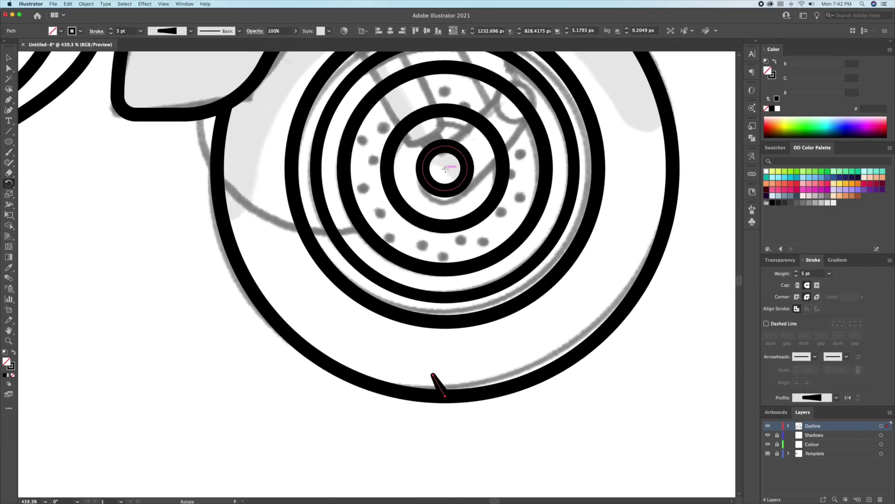
{"action": "left_click", "coordinate": [446, 168], "text": "alt"}
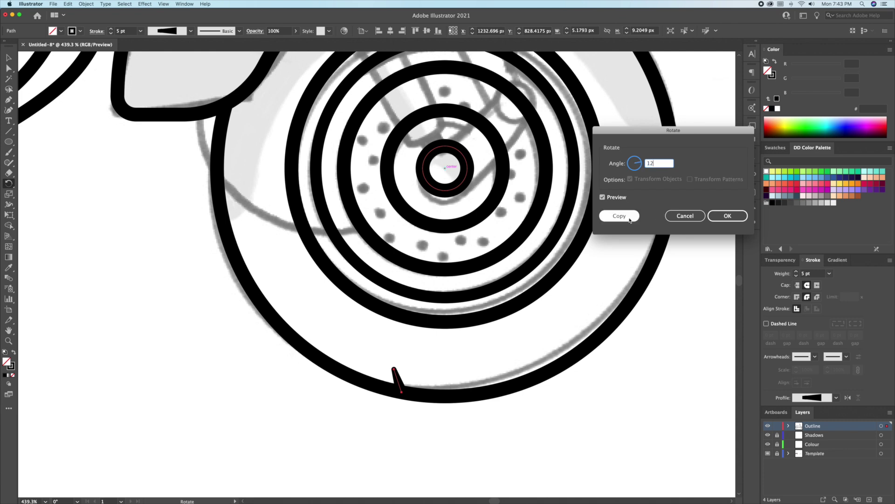
{"action": "left_click", "coordinate": [613, 215]}
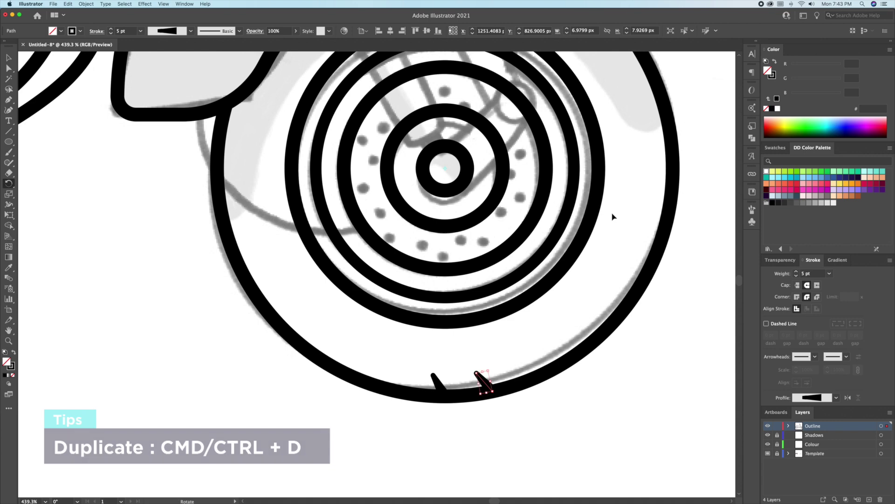
- Repeat the rotated copy until tread marks run all the way around the front tyre
{"action": "key", "text": "super+d"}
{"action": "key", "text": "super+d"}
{"action": "key", "text": "super+d"}
{"action": "key", "text": "super+d"}
{"action": "key", "text": "super+d"}
{"action": "key", "text": "super+d"}
{"action": "key", "text": "super+d"}
{"action": "key", "text": "super+d"}
{"action": "key", "text": "super+d"}
{"action": "key", "text": "super+d"}
{"action": "key", "text": "super+d"}
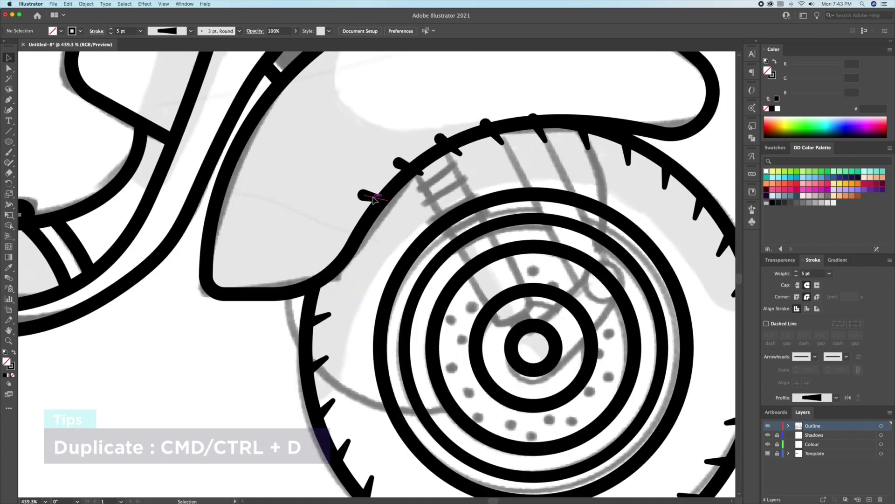
- Delete the four tread marks that lie over the front mudguard
{"action": "left_click", "coordinate": [373, 200]}
{"action": "key", "text": "Delete"}
{"action": "left_click", "coordinate": [410, 167]}
{"action": "key", "text": "Delete"}
{"action": "left_click", "coordinate": [450, 147]}
{"action": "key", "text": "Delete"}
{"action": "left_click", "coordinate": [495, 134]}
{"action": "key", "text": "Delete"}
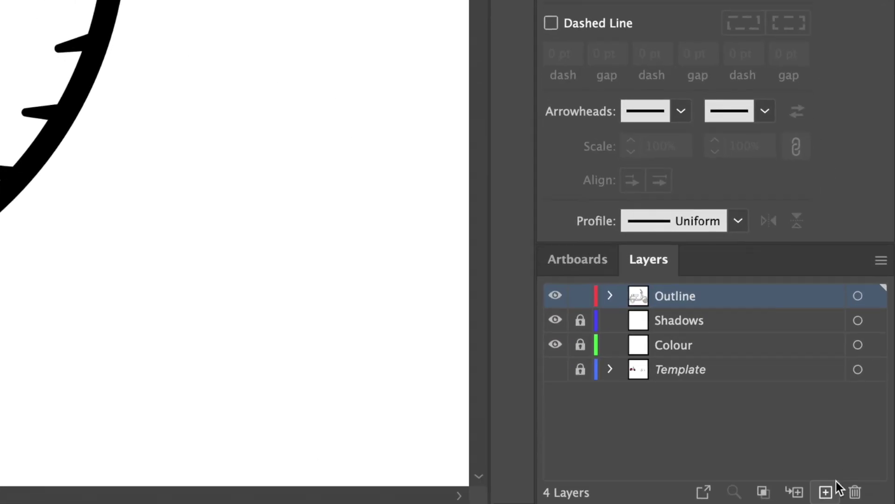
- Create a new layer directly beneath Outline and name it Wheel Outline
{"action": "left_click", "coordinate": [869, 498]}
{"action": "left_click_drag", "start_coordinate": [670, 296], "coordinate": [678, 323]}
{"action": "double_click", "coordinate": [673, 319]}
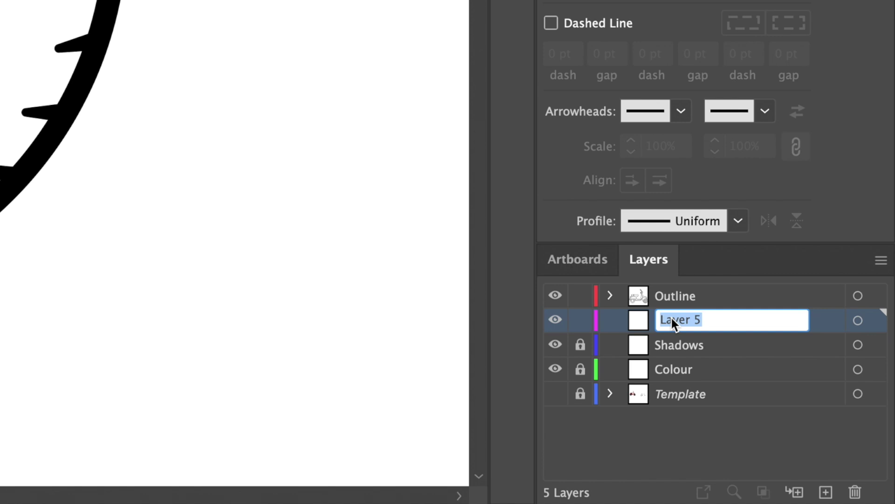
{"action": "type", "text": "Wheel Outline"}
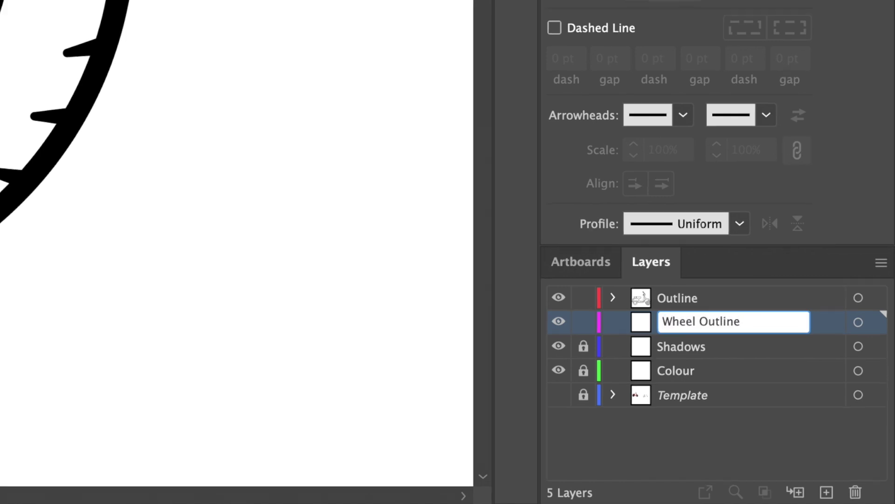
{"action": "key", "text": "Return"}
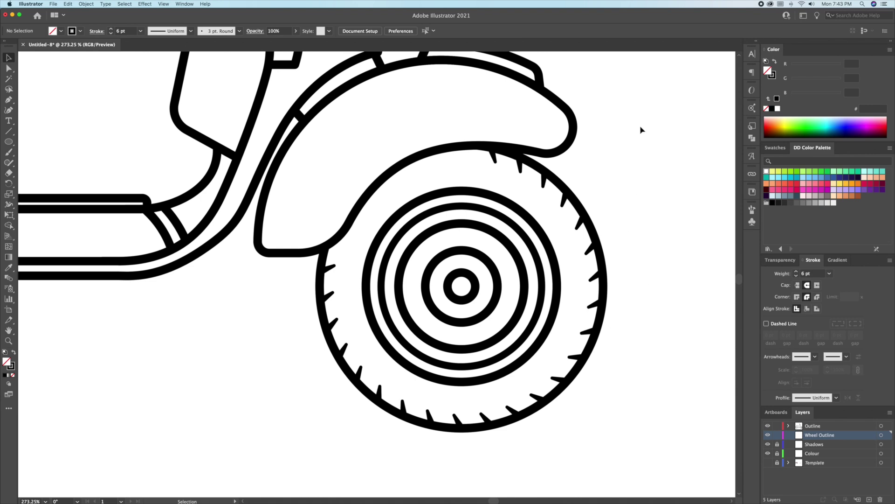
- Move the front wheel's circles and tread marks to the Wheel Outline layer and check the layer by toggling its visibility
{"action": "left_click_drag", "start_coordinate": [392, 416], "coordinate": [315, 452]}
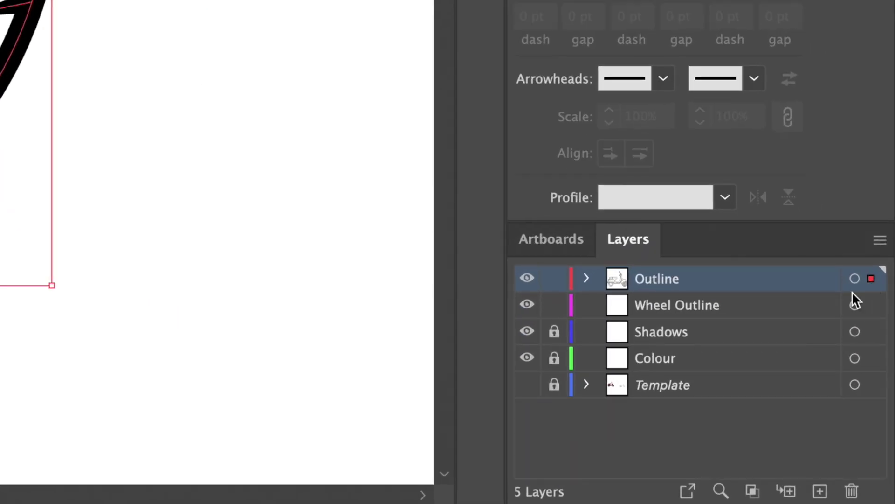
{"action": "left_click_drag", "start_coordinate": [873, 308], "coordinate": [872, 306]}
{"action": "left_click", "coordinate": [214, 353]}
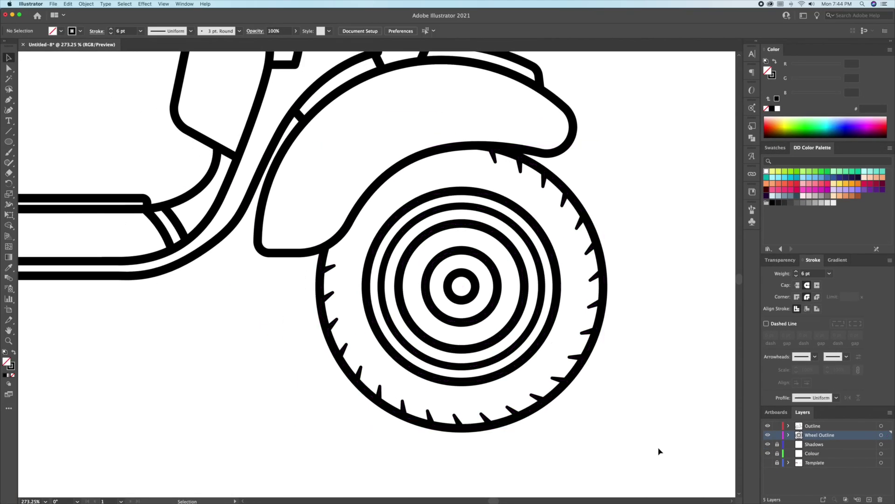
{"action": "left_click", "coordinate": [767, 435]}
{"action": "left_click", "coordinate": [767, 435]}
{"action": "left_click_drag", "start_coordinate": [323, 392], "coordinate": [318, 383]}
{"action": "scroll", "coordinate": [588, 219], "scroll_direction": "right", "scroll_amount": 1}
{"action": "left_click", "coordinate": [584, 209]}
{"action": "left_click", "coordinate": [539, 197]}
{"action": "left_click_drag", "start_coordinate": [359, 346], "coordinate": [359, 346]}
{"action": "key", "text": "super+x"}
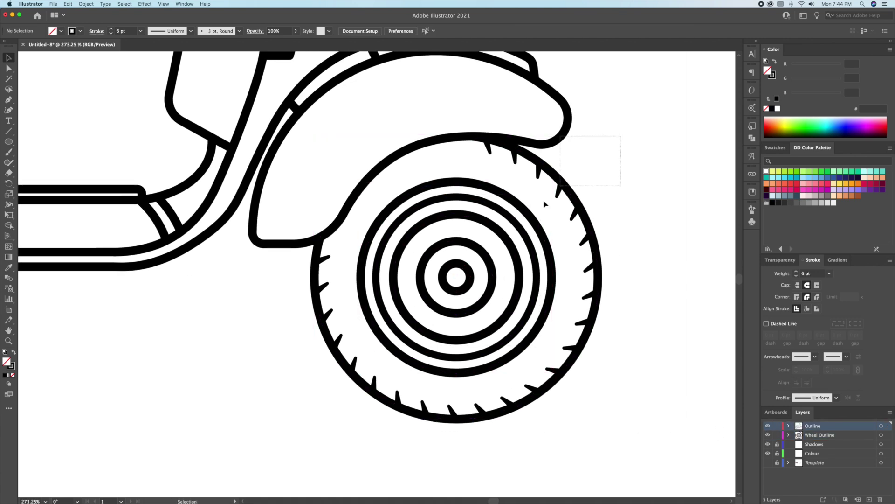
- Delete two tread marks beside the mudguard's edge along the upper part of the front tyre
{"action": "left_click_drag", "start_coordinate": [545, 203], "coordinate": [312, 442]}
{"action": "key", "text": "super+space"}
{"action": "left_click_drag", "start_coordinate": [360, 409], "coordinate": [327, 405]}
{"action": "right_click", "coordinate": [466, 408]}
{"action": "key", "text": "super+space"}
{"action": "key", "text": "space"}
{"action": "left_click_drag", "start_coordinate": [364, 396], "coordinate": [371, 366]}
{"action": "key", "text": "space"}
{"action": "key", "text": "super+space"}
{"action": "mouse_move", "coordinate": [372, 366]}
{"action": "left_mouse_down"}
{"action": "mouse_move", "coordinate": [430, 365]}
{"action": "mouse_move", "coordinate": [447, 382]}
{"action": "left_mouse_up"}
{"action": "left_click", "coordinate": [484, 106]}
{"action": "key", "text": "Delete"}
{"action": "left_click", "coordinate": [536, 130]}
{"action": "key", "text": "Delete"}
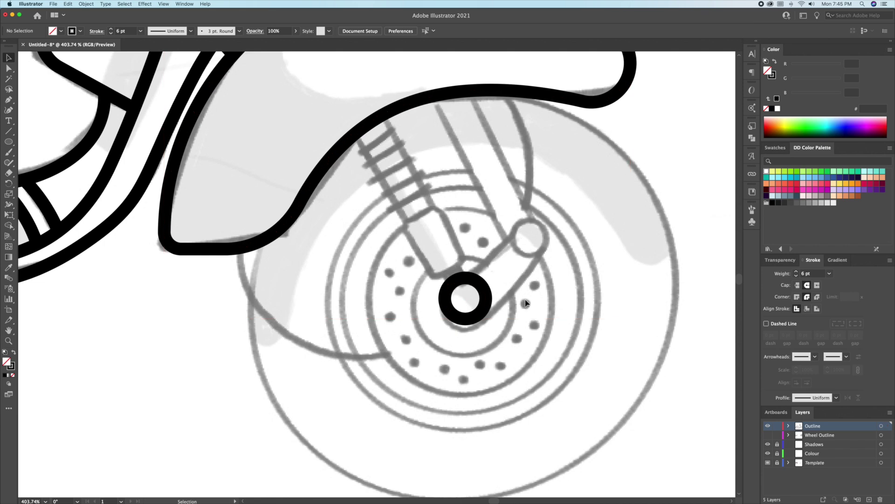
- Copy the hub circle at a slightly smaller size to the sketched fork pivot and join both circles with two straight lines
{"action": "left_click_drag", "start_coordinate": [487, 304], "coordinate": [548, 220]}
{"action": "left_click", "coordinate": [494, 275]}
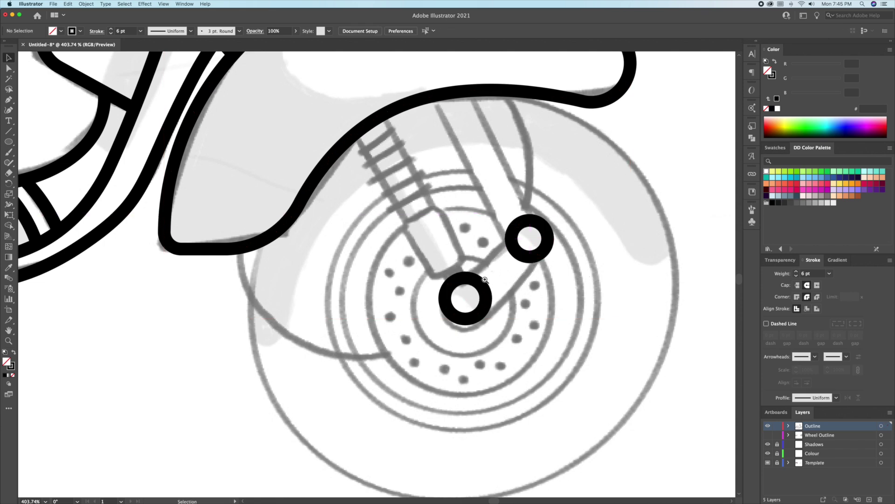
{"action": "key", "text": "super+space"}
{"action": "left_click_drag", "start_coordinate": [488, 279], "coordinate": [513, 279]}
{"action": "key", "text": "p"}
{"action": "left_click", "coordinate": [457, 280]}
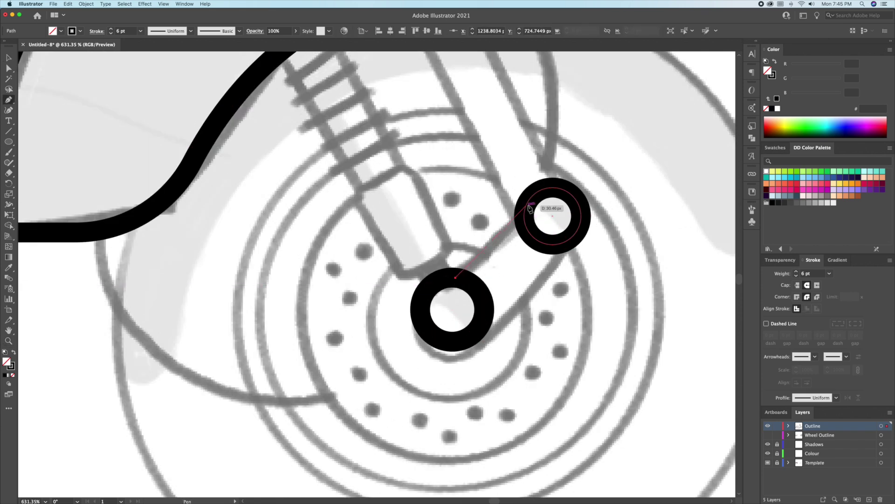
{"action": "left_click", "coordinate": [530, 200]}
{"action": "key", "text": "a"}
{"action": "left_click_drag", "start_coordinate": [455, 281], "coordinate": [430, 289]}
{"action": "key", "text": "p"}
{"action": "left_click", "coordinate": [576, 232]}
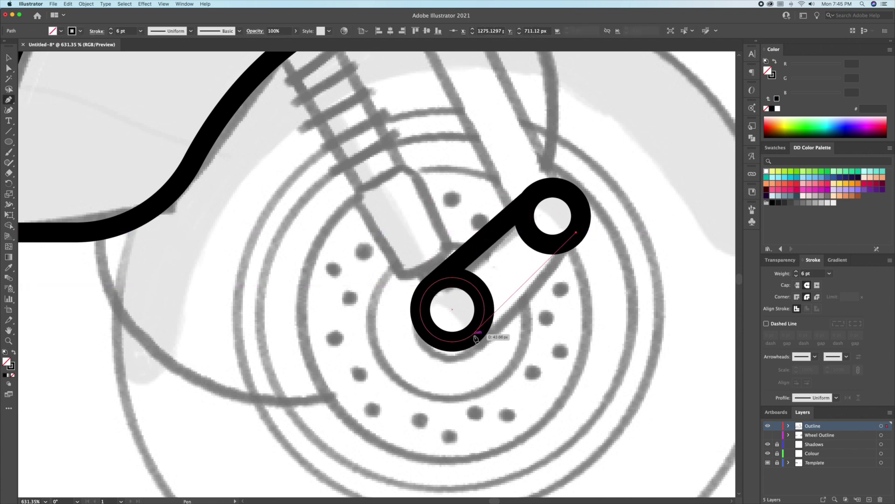
{"action": "left_click", "coordinate": [474, 335]}
{"action": "left_click", "coordinate": [561, 350], "text": "super"}
- Draw the fork leg as two parallel slanted lines running from the mudguard's lower edge to the pivot circle
{"action": "key", "text": "super+space"}
{"action": "left_click_drag", "start_coordinate": [527, 390], "coordinate": [399, 172]}
{"action": "left_click", "coordinate": [398, 168]}
{"action": "left_click", "coordinate": [477, 321]}
{"action": "key", "text": "v"}
{"action": "left_click_drag", "start_coordinate": [427, 221], "coordinate": [455, 204]}
{"action": "key", "text": "a"}
{"action": "left_click_drag", "start_coordinate": [426, 149], "coordinate": [430, 156]}
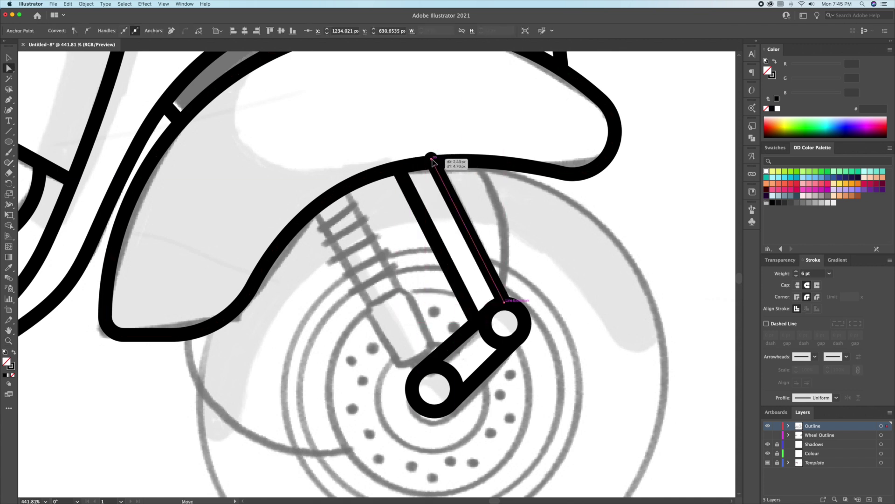
{"action": "left_click", "coordinate": [540, 294]}
- Draw an upright rectangle about 20 by 31 px beside the hub and curve its upper and lower edges downward with the Curvature tool
{"action": "key", "text": "super+space"}
{"action": "left_click_drag", "start_coordinate": [540, 293], "coordinate": [469, 294]}
{"action": "left_click_drag", "start_coordinate": [512, 343], "coordinate": [518, 306]}
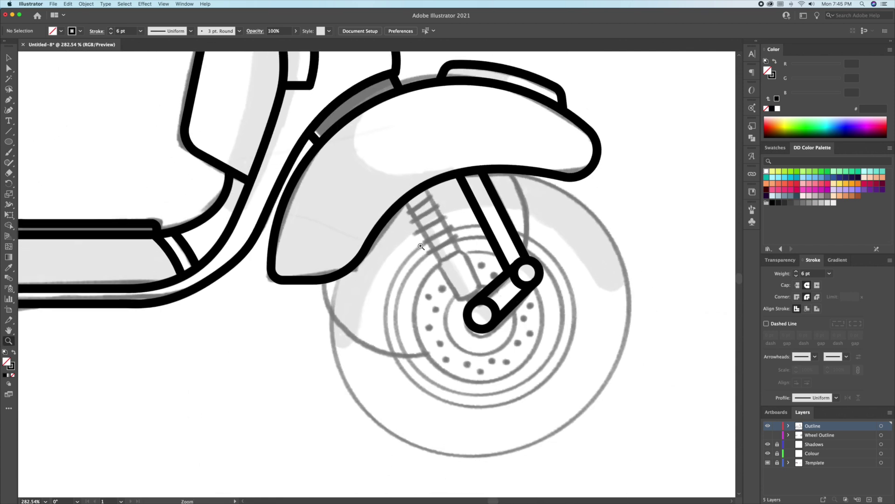
{"action": "left_click_drag", "start_coordinate": [470, 289], "coordinate": [560, 289]}
{"action": "left_click", "coordinate": [10, 142]}
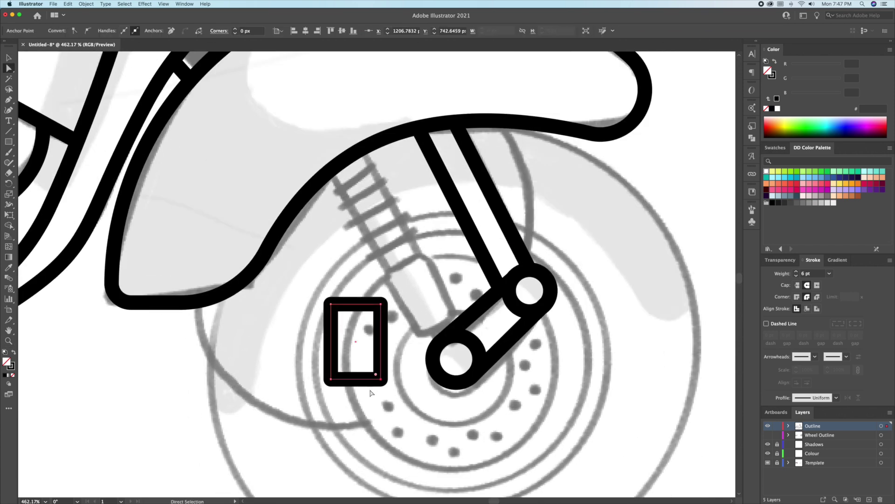
{"action": "scroll", "coordinate": [380, 388], "scroll_direction": "up", "scroll_amount": 3}
{"action": "key", "text": "shift+grave"}
{"action": "left_click_drag", "start_coordinate": [356, 369], "coordinate": [355, 376]}
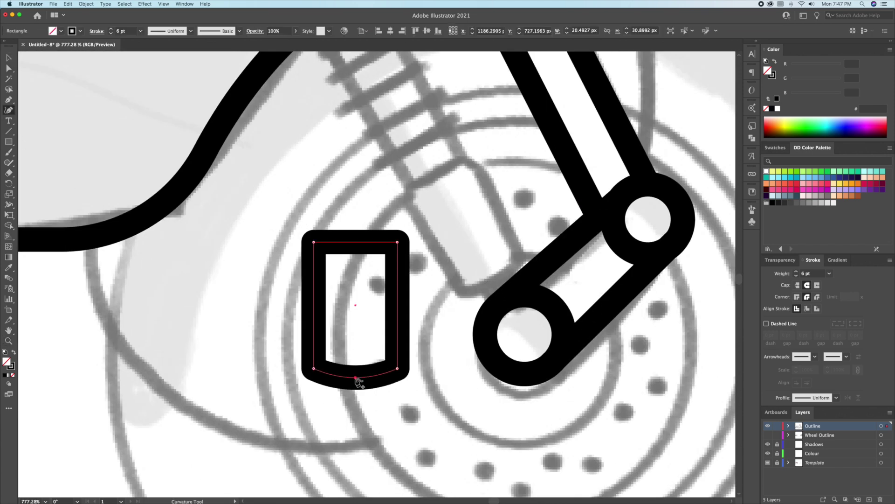
{"action": "left_click_drag", "start_coordinate": [355, 242], "coordinate": [323, 256]}
- Round the two lower corners of the shock absorber's cylinder shape
{"action": "key", "text": "v"}
{"action": "left_click", "coordinate": [367, 218]}
{"action": "left_click", "coordinate": [394, 242]}
{"action": "left_click_drag", "start_coordinate": [320, 388], "coordinate": [410, 387]}
{"action": "left_click_drag", "start_coordinate": [393, 364], "coordinate": [386, 355]}
{"action": "left_click", "coordinate": [425, 419]}
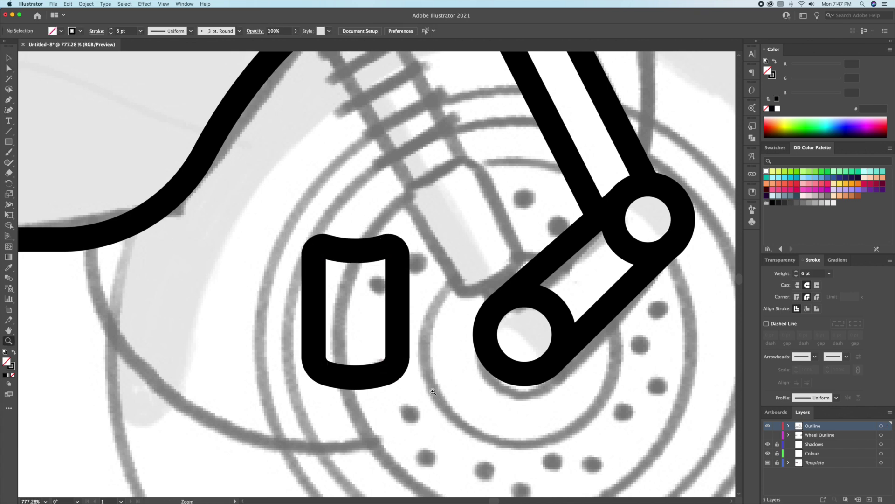
- Draw the shock absorber's tube above the cylinder as two parallel vertical lines closed by a horizontal line across their upper ends
{"action": "key", "text": "z"}
{"action": "left_click_drag", "start_coordinate": [425, 456], "coordinate": [396, 455]}
{"action": "key", "text": "p"}
{"action": "left_click", "coordinate": [362, 322]}
{"action": "left_click", "coordinate": [362, 123]}
{"action": "key", "text": "a"}
{"action": "left_click_drag", "start_coordinate": [362, 125], "coordinate": [400, 126]}
{"action": "key", "text": "p"}
{"action": "left_click", "coordinate": [400, 126]}
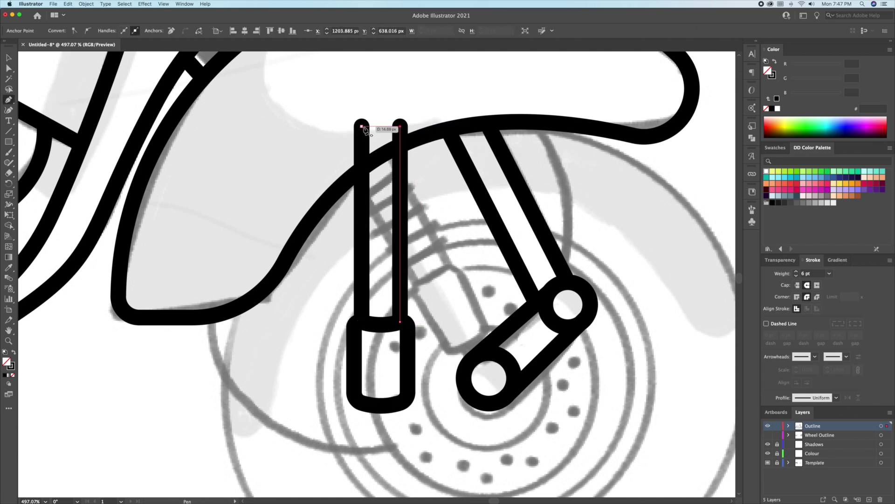
{"action": "left_click", "coordinate": [362, 126]}
{"action": "key", "text": "v"}
{"action": "left_click", "coordinate": [454, 322]}
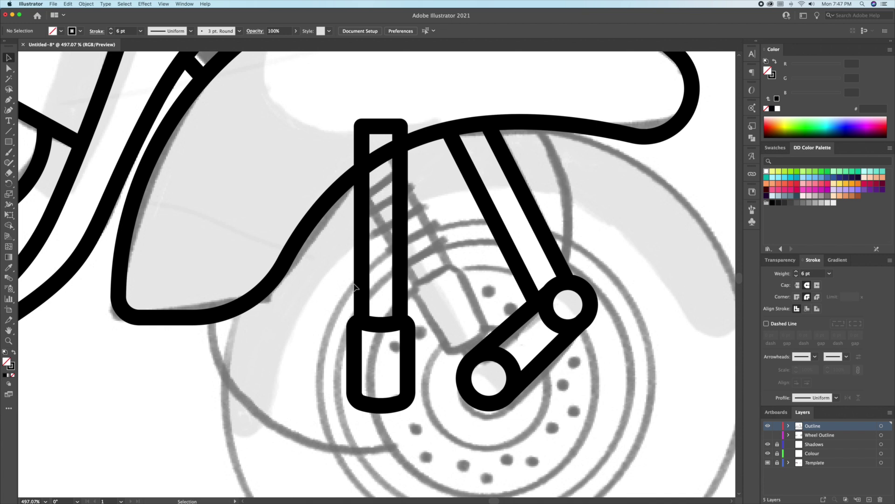
- Draw a horizontal coil line across the lower tube and copy it upward at even spacing to make four coils
{"action": "left_click", "coordinate": [411, 298]}
{"action": "left_click", "coordinate": [348, 298]}
{"action": "key", "text": "v"}
{"action": "left_click", "coordinate": [450, 271]}
{"action": "mouse_move", "coordinate": [394, 298]}
{"action": "left_mouse_down"}
{"action": "mouse_move", "coordinate": [391, 266]}
{"action": "mouse_move", "coordinate": [364, 335]}
{"action": "left_mouse_up"}
{"action": "key", "text": "super+d"}
{"action": "key", "text": "super+d"}
{"action": "key", "text": "super+d"}
{"action": "left_click", "coordinate": [469, 297]}
{"action": "key", "text": "super+z"}
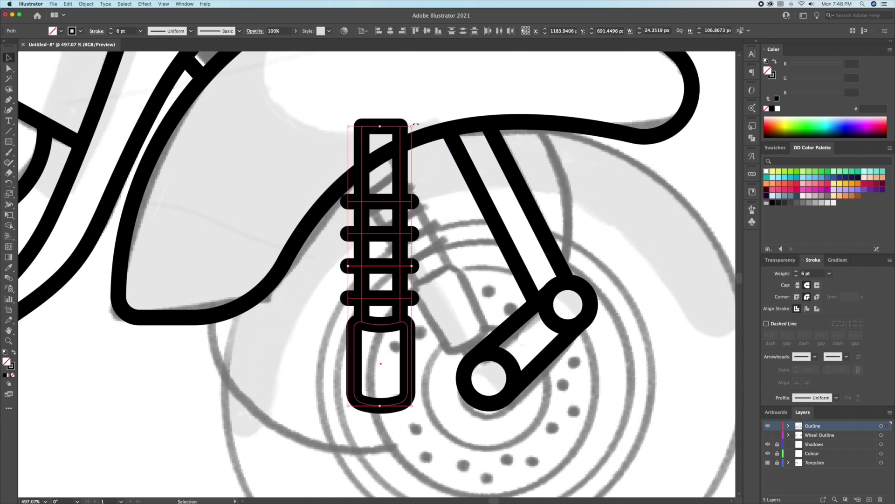
{"action": "left_click_drag", "start_coordinate": [416, 122], "coordinate": [326, 132]}
{"action": "left_click", "coordinate": [394, 233]}
{"action": "left_click_drag", "start_coordinate": [410, 311], "coordinate": [475, 373]}
{"action": "key", "text": "super+z"}
{"action": "key", "text": "super+z"}
- Move and tilt the whole shock absorber onto its sketched position beside the fork and delete its topmost coil line
{"action": "left_click_drag", "start_coordinate": [402, 245], "coordinate": [404, 197]}
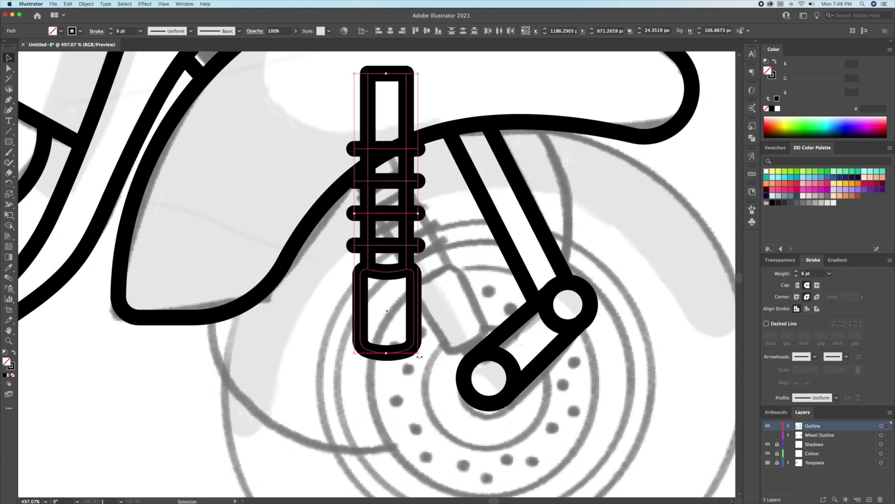
{"action": "left_click_drag", "start_coordinate": [422, 360], "coordinate": [472, 299]}
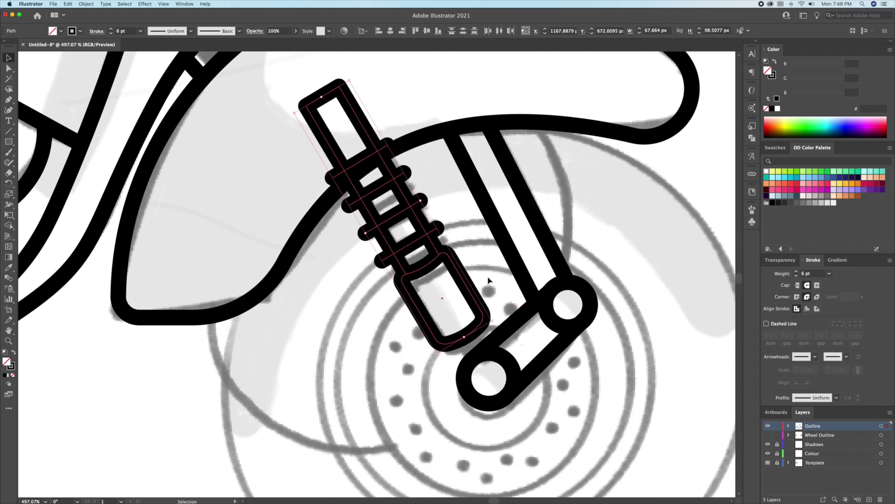
{"action": "left_click", "coordinate": [488, 282]}
{"action": "left_click", "coordinate": [344, 171]}
{"action": "key", "text": "Delete"}
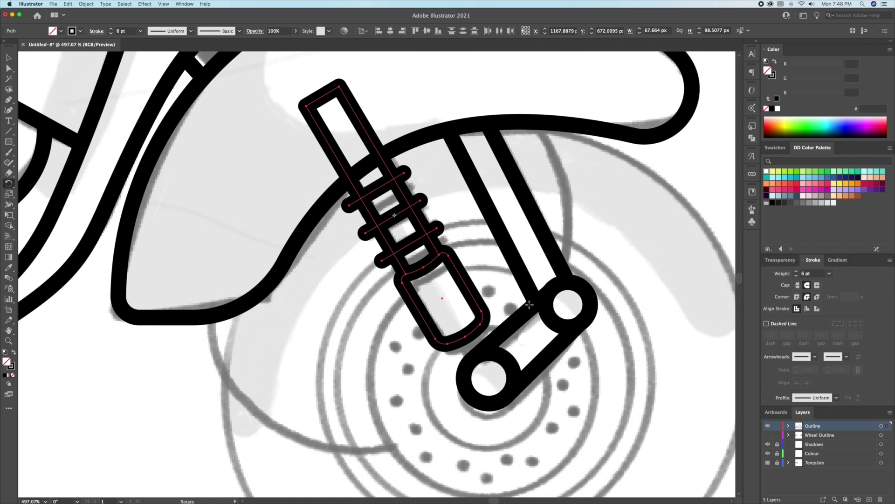
- Trim off the part of the shock absorber's tube that overlaps the front fender, using the Shape Builder
{"action": "key", "text": "a"}
{"action": "scroll", "coordinate": [389, 172], "scroll_direction": "up", "scroll_amount": 3}
{"action": "left_click_drag", "start_coordinate": [388, 171], "coordinate": [448, 220]}
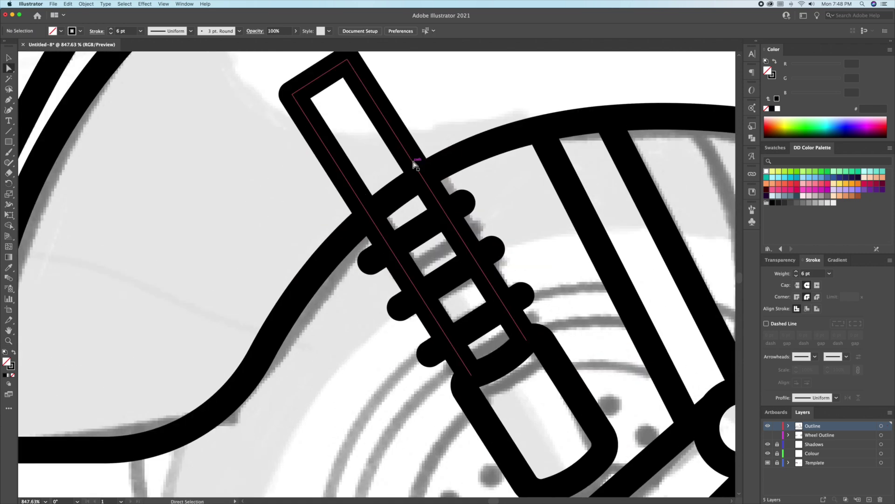
{"action": "left_click", "coordinate": [413, 163]}
{"action": "left_click", "coordinate": [453, 163], "text": "shift"}
{"action": "key", "text": "shift+m"}
{"action": "left_click_drag", "start_coordinate": [409, 152], "coordinate": [369, 154]}
{"action": "key", "text": "v"}
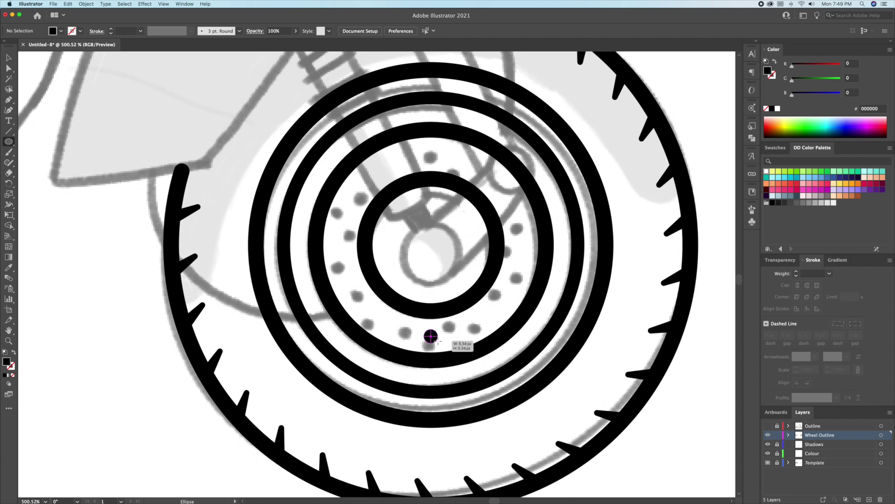
- Draw a black-filled dot about 5 px wide on the front brake disc and copy it rotated 30° about the wheel's centre
{"action": "left_click_drag", "start_coordinate": [431, 335], "coordinate": [430, 337]}
{"action": "key", "text": "v"}
{"action": "key", "text": "r"}
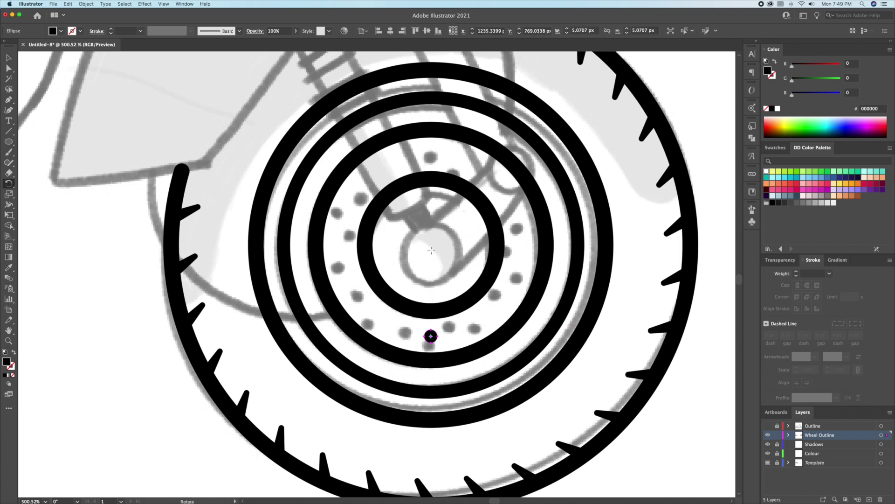
{"action": "left_click", "coordinate": [431, 245], "text": "alt"}
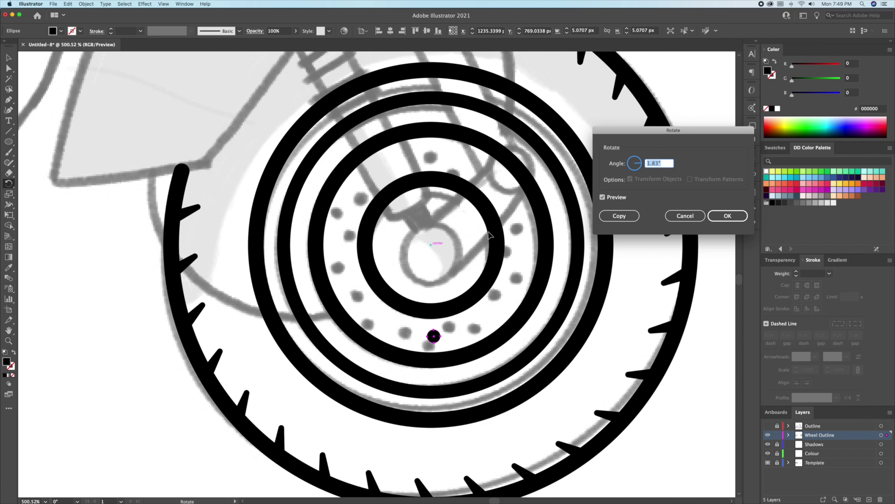
{"action": "left_click", "coordinate": [619, 215]}
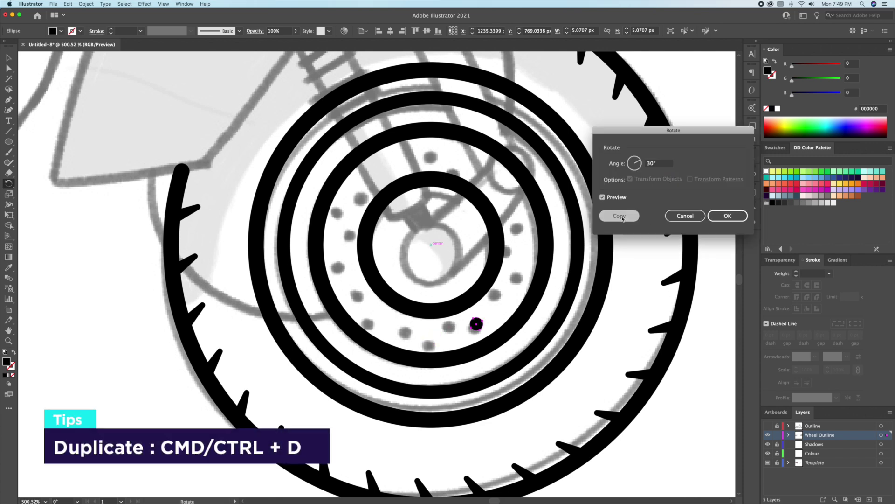
{"action": "left_click", "coordinate": [603, 218]}
- Repeat the rotated dot copy ten times to complete the ring of holes around the front brake disc
{"action": "key", "text": "ctrl+d"}
{"action": "key", "text": "ctrl+d"}
{"action": "key", "text": "ctrl+d"}
{"action": "key", "text": "ctrl+d"}
{"action": "key", "text": "ctrl+d"}
{"action": "key", "text": "ctrl+d"}
{"action": "key", "text": "ctrl+d"}
{"action": "key", "text": "ctrl+d"}
{"action": "key", "text": "ctrl+d"}
{"action": "key", "text": "ctrl+d"}
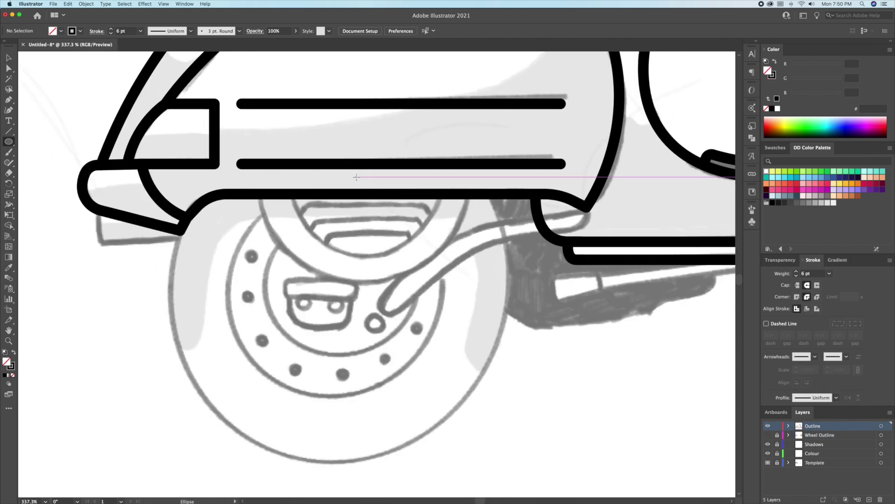
- Draw a circle over the sketched round cover above the rear wheel and paste a smaller concentric copy in front
{"action": "left_click_drag", "start_coordinate": [365, 150], "coordinate": [470, 245]}
{"action": "key", "text": "super+z"}
{"action": "left_click_drag", "start_coordinate": [501, 99], "coordinate": [495, 107]}
{"action": "key", "text": "v"}
{"action": "left_click_drag", "start_coordinate": [448, 326], "coordinate": [448, 334]}
{"action": "key", "text": "super+c"}
{"action": "key", "text": "super+f"}
{"action": "left_click_drag", "start_coordinate": [494, 109], "coordinate": [465, 130]}
- Remove the parts of both circles that lie above the body panel's lower edge with the Shape Builder
{"action": "left_click", "coordinate": [492, 210], "text": "shift"}
{"action": "left_click", "coordinate": [516, 273], "text": "shift"}
{"action": "key", "text": "shift+m"}
{"action": "left_click", "coordinate": [488, 265], "text": "alt"}
{"action": "left_click", "coordinate": [462, 265], "text": "alt"}
{"action": "key", "text": "super+shift+a"}
- Draw the upper vent line inside the inner arc as a horizontal line with a short slanted end on each side
{"action": "key", "text": "z"}
{"action": "left_click", "coordinate": [395, 357]}
{"action": "key", "text": "p"}
{"action": "left_click", "coordinate": [227, 255]}
{"action": "left_click", "coordinate": [244, 236]}
{"action": "left_click", "coordinate": [440, 236]}
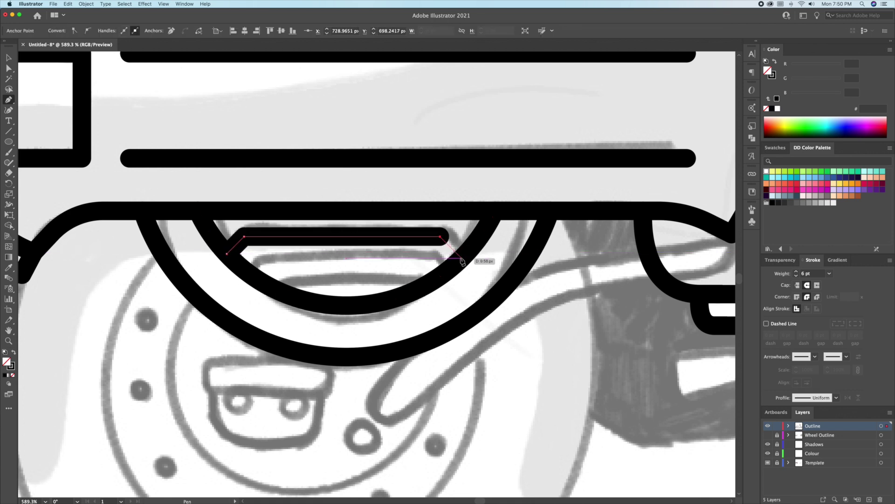
{"action": "left_click", "coordinate": [462, 258]}
{"action": "key", "text": "a"}
{"action": "key", "text": "super+shift+a"}
- Copy the vent line below itself with a 5 pt stroke and narrow it to fit inside the inner arc
{"action": "key", "text": "v"}
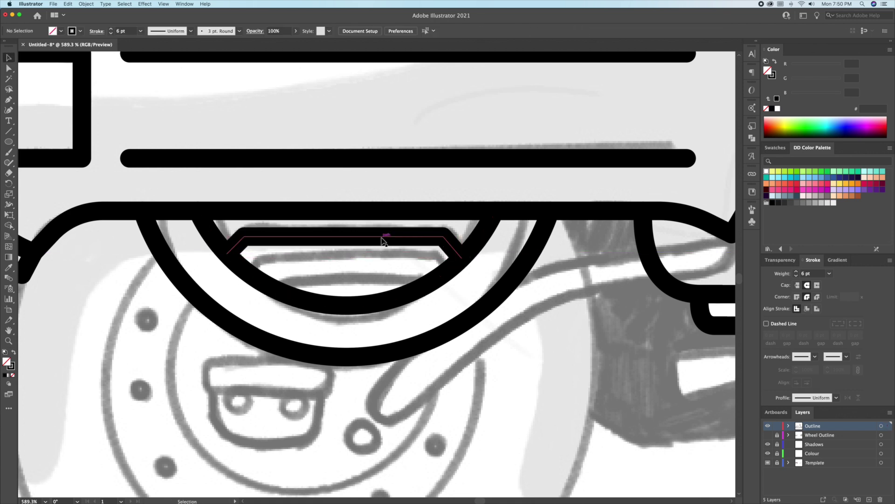
{"action": "left_click_drag", "start_coordinate": [399, 269], "coordinate": [399, 269]}
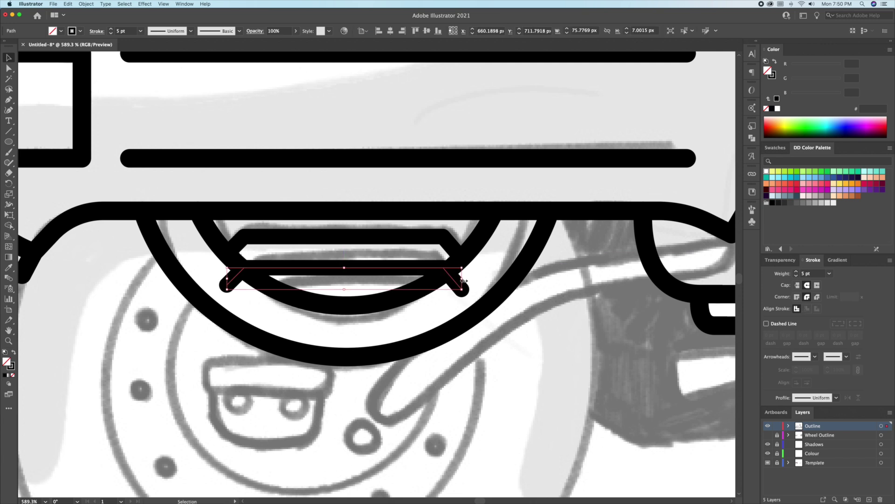
{"action": "left_click_drag", "start_coordinate": [468, 276], "coordinate": [434, 281]}
{"action": "left_click_drag", "start_coordinate": [377, 269], "coordinate": [390, 267]}
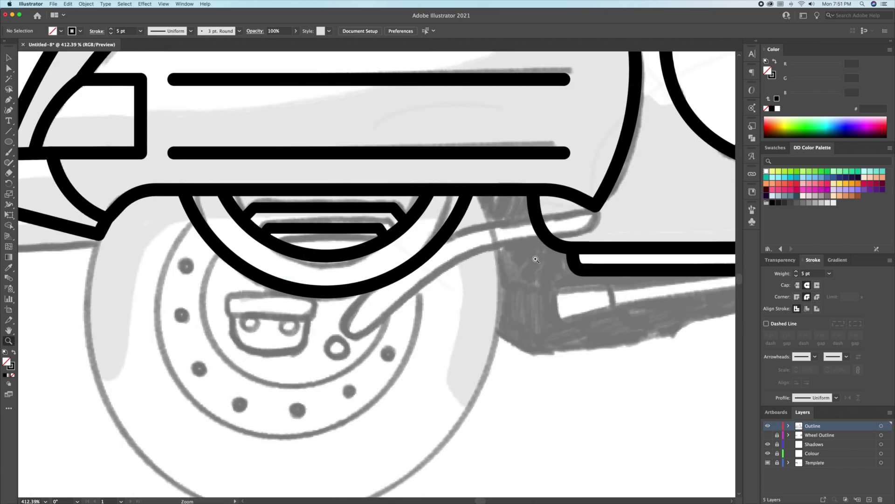
- Draw a curved path along the sketched lever, from the body panel's lower corner down to the rear wheel's hub
{"action": "left_click", "coordinate": [583, 220]}
{"action": "left_click_drag", "start_coordinate": [443, 252], "coordinate": [442, 252]}
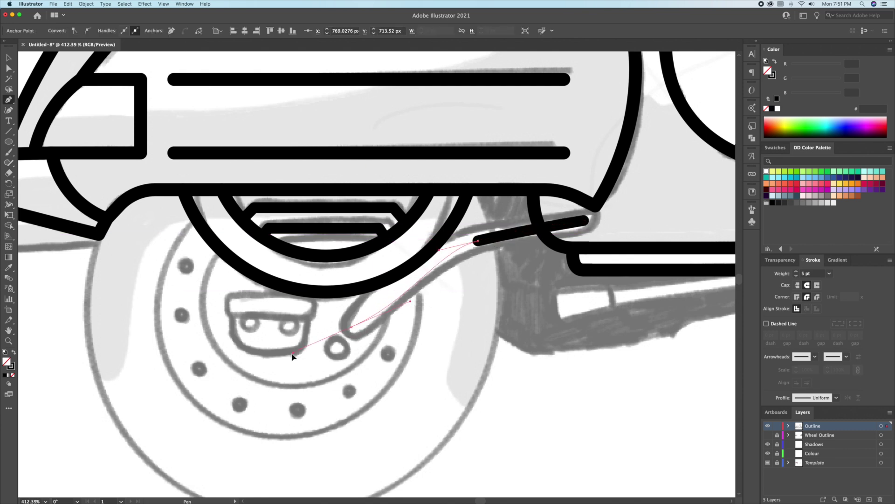
{"action": "left_click_drag", "start_coordinate": [294, 354], "coordinate": [286, 366]}
{"action": "key", "text": "v"}
- Set the lever path's stroke weight to 12 pt and pull its upper end slightly back
{"action": "left_click", "coordinate": [796, 272]}
{"action": "left_click", "coordinate": [796, 271]}
{"action": "left_click", "coordinate": [796, 271]}
{"action": "left_click", "coordinate": [797, 272]}
{"action": "left_click", "coordinate": [796, 271]}
{"action": "left_click", "coordinate": [796, 271]}
{"action": "left_click_drag", "start_coordinate": [584, 223], "coordinate": [571, 222]}
{"action": "key", "text": "v"}
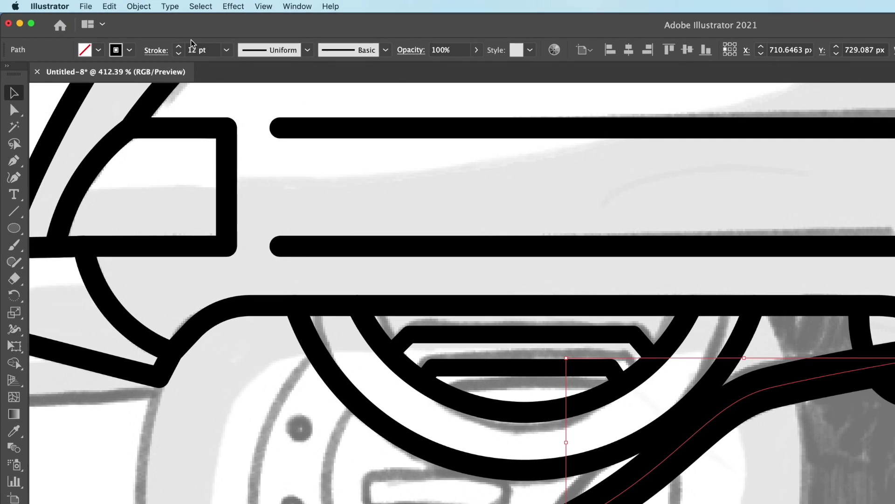
- Convert the lever's thick stroke to a shape with Outline Stroke and give it a 6 pt black outline without fill
{"action": "left_click", "coordinate": [109, 5]}
{"action": "mouse_move", "coordinate": [151, 202]}
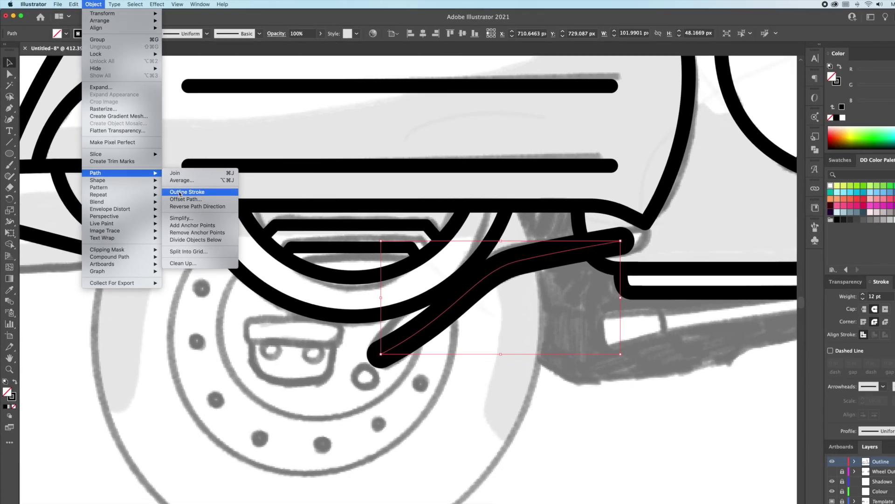
{"action": "left_click", "coordinate": [265, 284]}
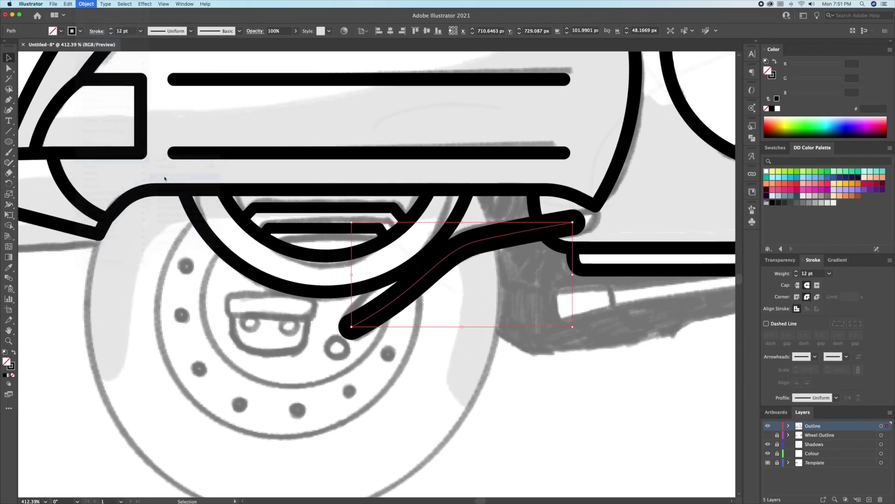
{"action": "left_click", "coordinate": [310, 286]}
{"action": "key", "text": "v"}
{"action": "left_click", "coordinate": [534, 316]}
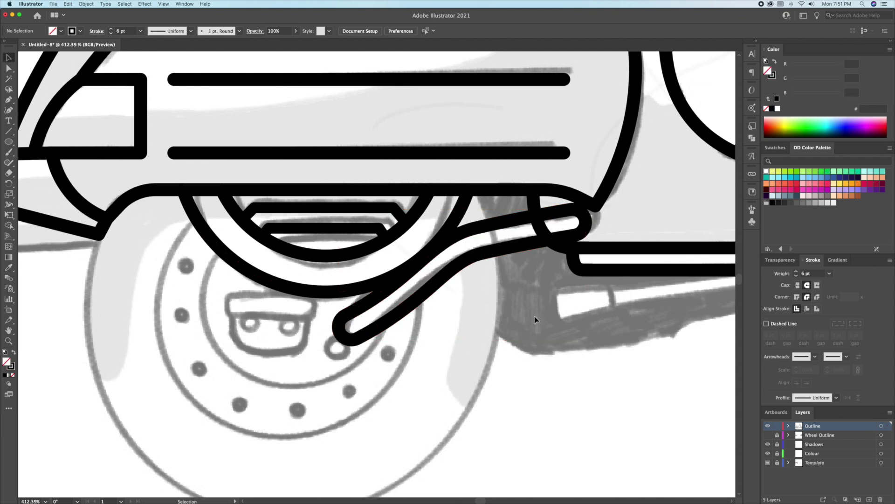
- Clear the footboard lines crossing inside the lever's upper end with the Shape Builder
{"action": "left_click_drag", "start_coordinate": [534, 317], "coordinate": [470, 353]}
{"action": "scroll", "coordinate": [472, 318], "scroll_direction": "up", "scroll_amount": 2}
{"action": "left_click", "coordinate": [497, 268]}
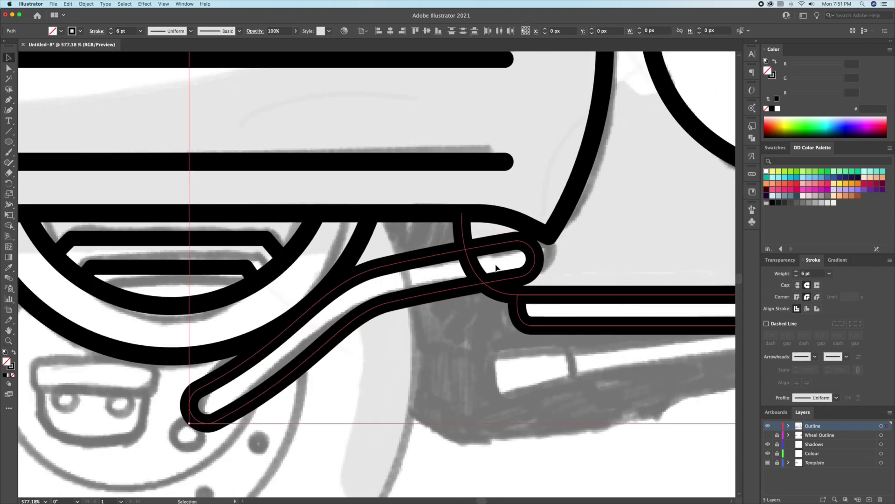
{"action": "key", "text": "shift+m"}
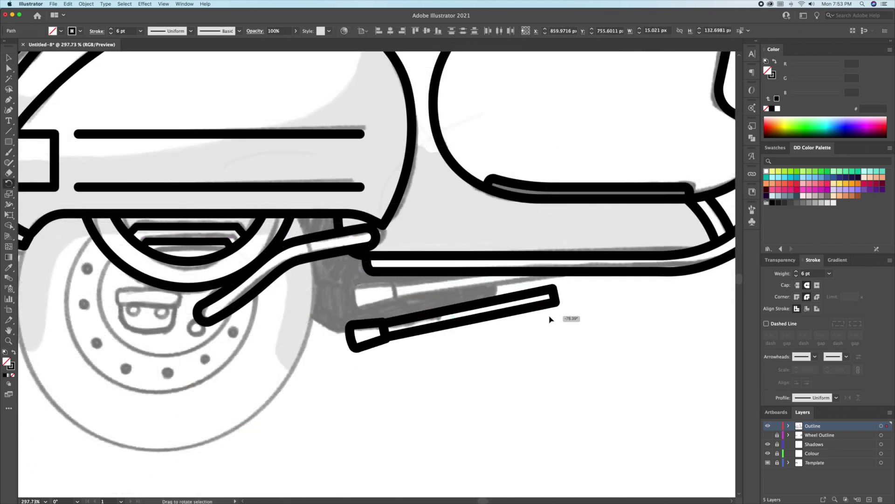
- Tilt the two-part stand to the sketched angle and move it into place beneath the footboard
{"action": "left_click_drag", "start_coordinate": [550, 313], "coordinate": [580, 255]}
{"action": "left_click", "coordinate": [547, 315]}
{"action": "left_click", "coordinate": [582, 258]}
{"action": "left_click_drag", "start_coordinate": [526, 340], "coordinate": [438, 267]}
- Trim the stand's thin end where it overlaps the footboard, using the Shape Builder
{"action": "key", "text": "shift+m"}
{"action": "left_click", "coordinate": [390, 290]}
{"action": "key", "text": "v"}
{"action": "left_click", "coordinate": [529, 322]}
{"action": "left_click", "coordinate": [568, 264]}
- Draw an open outline around the sketched dark block from the rear tyre to below the stand and round its corners
{"action": "key", "text": "p"}
{"action": "scroll", "coordinate": [569, 266], "scroll_direction": "down", "scroll_amount": 3}
{"action": "left_click", "coordinate": [374, 318]}
{"action": "left_click", "coordinate": [395, 332]}
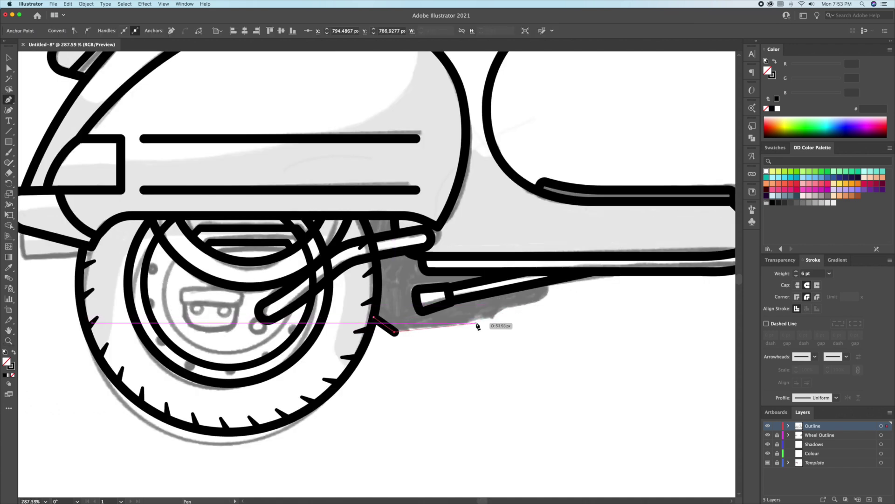
{"action": "left_click", "coordinate": [549, 299]}
{"action": "left_click", "coordinate": [545, 282]}
{"action": "key", "text": "a"}
{"action": "left_click", "coordinate": [548, 298]}
{"action": "left_click_drag", "start_coordinate": [543, 295], "coordinate": [508, 300]}
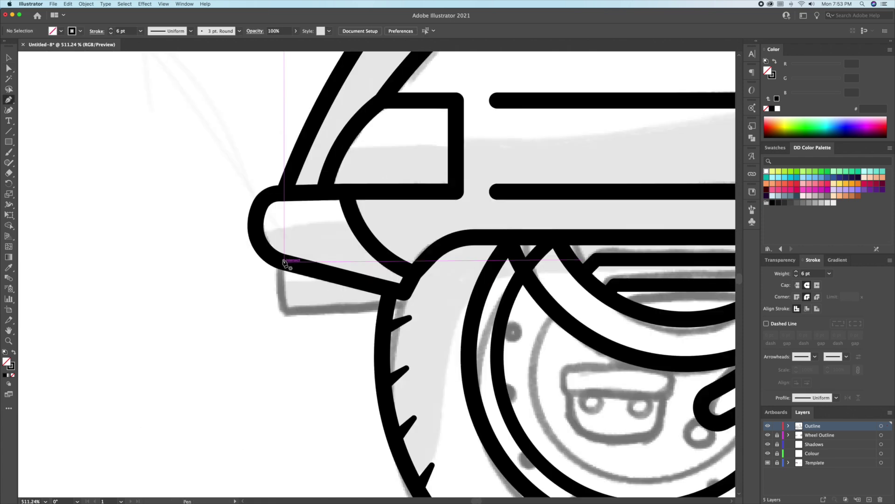
- Draw the flap below the tail section as a vertical line joined to a horizontal line ending at the rear tyre
{"action": "left_click", "coordinate": [284, 262]}
{"action": "left_click", "coordinate": [284, 313]}
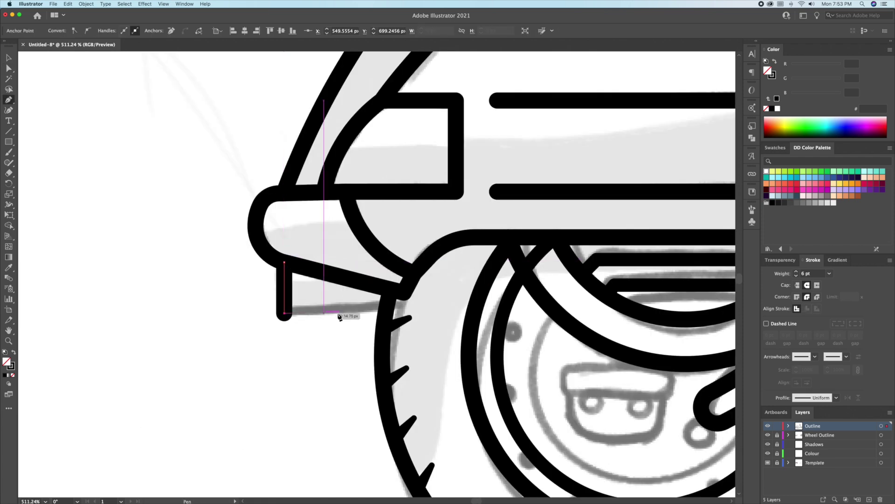
{"action": "left_click", "coordinate": [386, 313]}
{"action": "key", "text": "shift+asciitilde"}
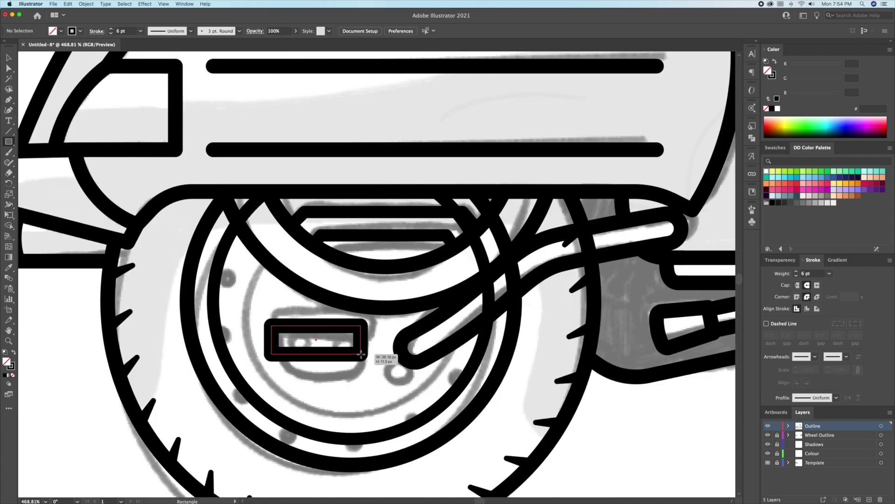
- Draw a wide flat rectangle for the rear brake caliper and a second rectangle for its body directly below
{"action": "left_click", "coordinate": [326, 315]}
{"action": "left_click_drag", "start_coordinate": [321, 334], "coordinate": [338, 323]}
{"action": "scroll", "coordinate": [337, 354], "scroll_direction": "up", "scroll_amount": 3}
{"action": "left_click_drag", "start_coordinate": [468, 393], "coordinate": [292, 361]}
- Round the lower corners of the caliper's body and fit the caliper shapes to the sketch
{"action": "key", "text": "a"}
{"action": "left_click_drag", "start_coordinate": [336, 252], "coordinate": [337, 269]}
{"action": "key", "text": "v"}
{"action": "left_click_drag", "start_coordinate": [485, 256], "coordinate": [410, 338]}
{"action": "left_click_drag", "start_coordinate": [399, 328], "coordinate": [400, 310]}
{"action": "left_click", "coordinate": [473, 377]}
- Draw a small solid black circle inside the caliper's body and copy it sideways to make a pair
{"action": "left_click_drag", "start_coordinate": [9, 142], "coordinate": [45, 162]}
{"action": "key", "text": "shift+x"}
{"action": "left_click_drag", "start_coordinate": [267, 304], "coordinate": [310, 349]}
{"action": "key", "text": "v"}
{"action": "left_click_drag", "start_coordinate": [299, 336], "coordinate": [393, 337]}
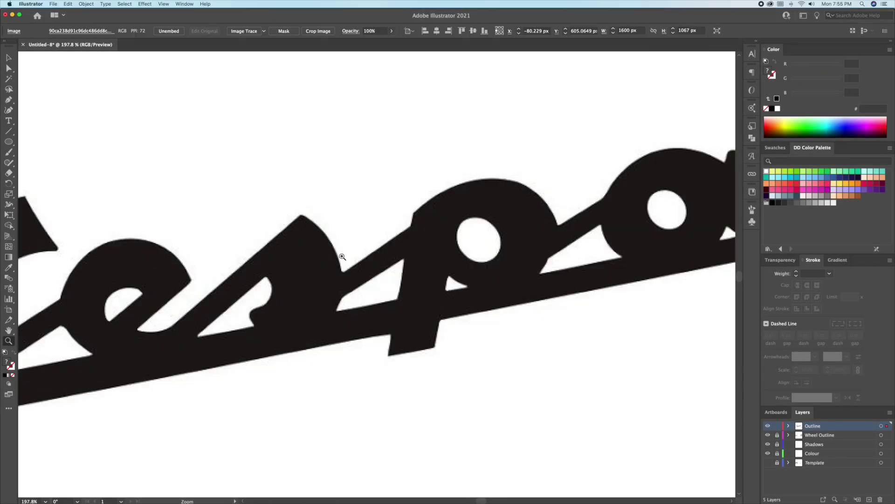
- Move the Vespa logo image off the artboard to the empty area on its left
{"action": "left_click_drag", "start_coordinate": [404, 247], "coordinate": [224, 275]}
{"action": "key", "text": "v"}
{"action": "left_click_drag", "start_coordinate": [400, 299], "coordinate": [129, 286]}
{"action": "key", "text": "space"}
{"action": "left_click_drag", "start_coordinate": [159, 287], "coordinate": [397, 303]}
{"action": "key", "text": "super+space"}
{"action": "left_click_drag", "start_coordinate": [346, 291], "coordinate": [409, 303]}
{"action": "left_click_drag", "start_coordinate": [421, 304], "coordinate": [420, 306]}
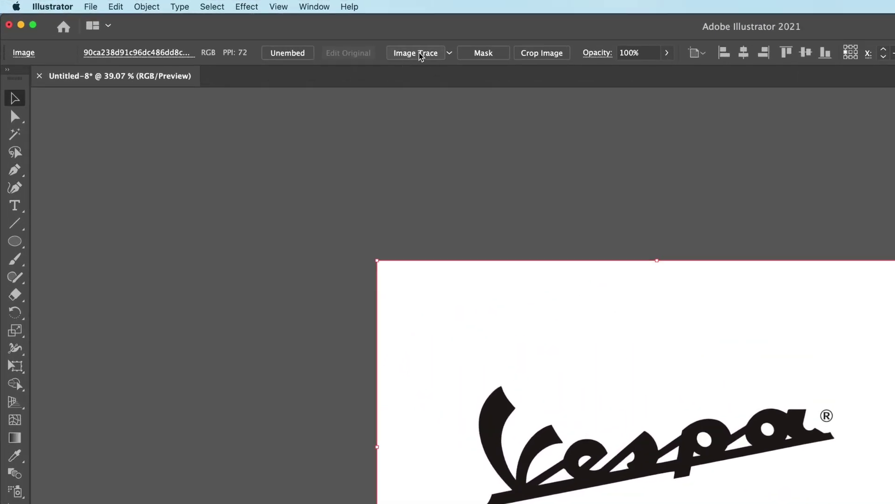
- Trace the logo image with the default Image Trace preset, expand it and ungroup the resulting paths
{"action": "left_click", "coordinate": [421, 55]}
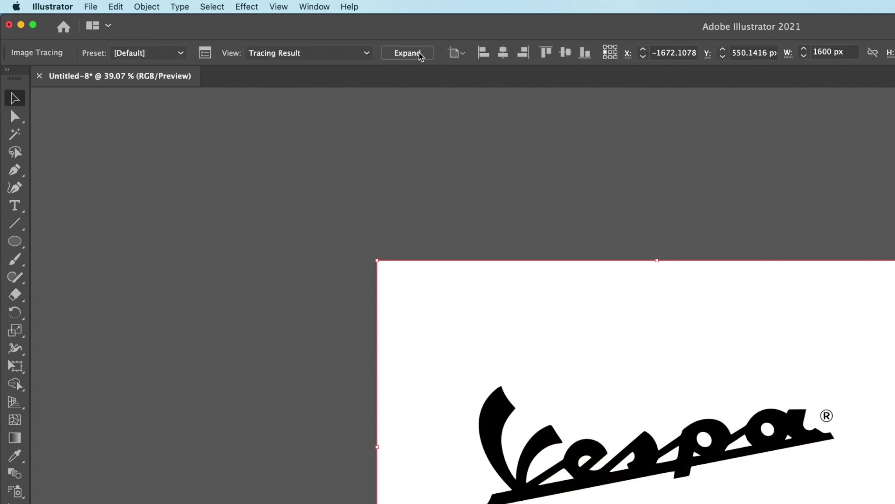
{"action": "left_click", "coordinate": [420, 54]}
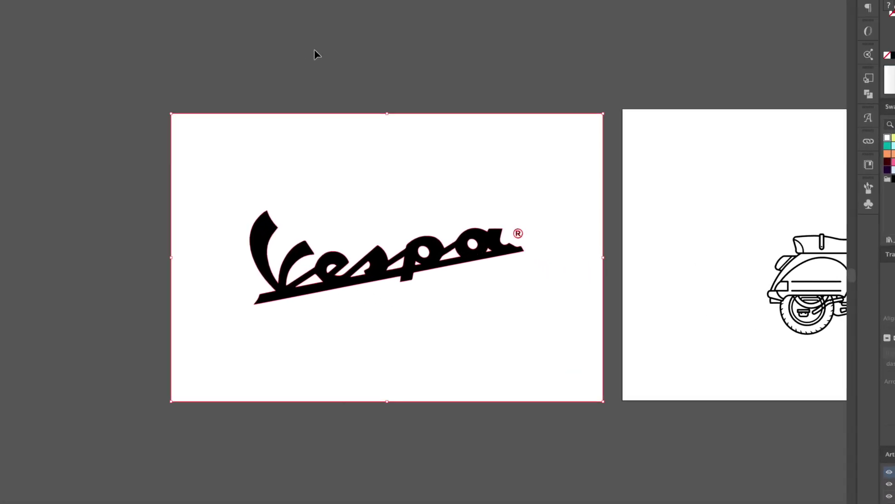
{"action": "right_click", "coordinate": [399, 173]}
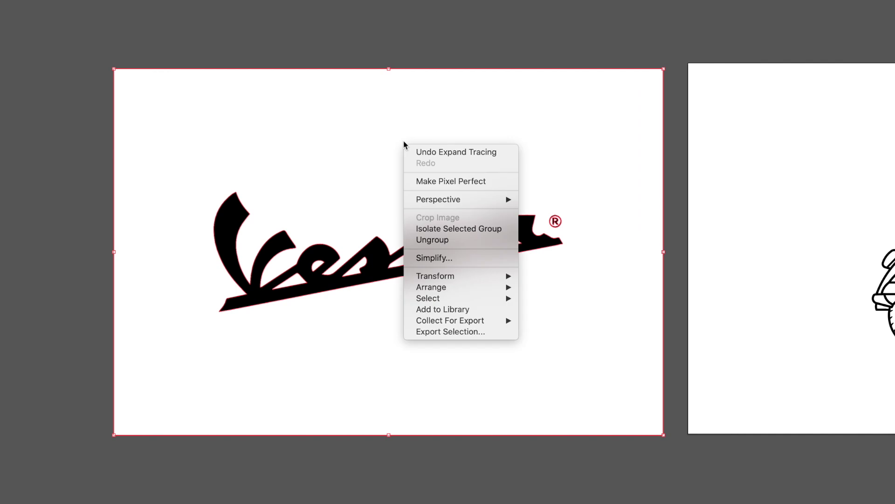
{"action": "left_click", "coordinate": [456, 239]}
- Delete the white background shape behind the traced logo
{"action": "left_click", "coordinate": [366, 55]}
{"action": "left_click_drag", "start_coordinate": [366, 102], "coordinate": [142, 92]}
{"action": "key", "text": "Delete"}
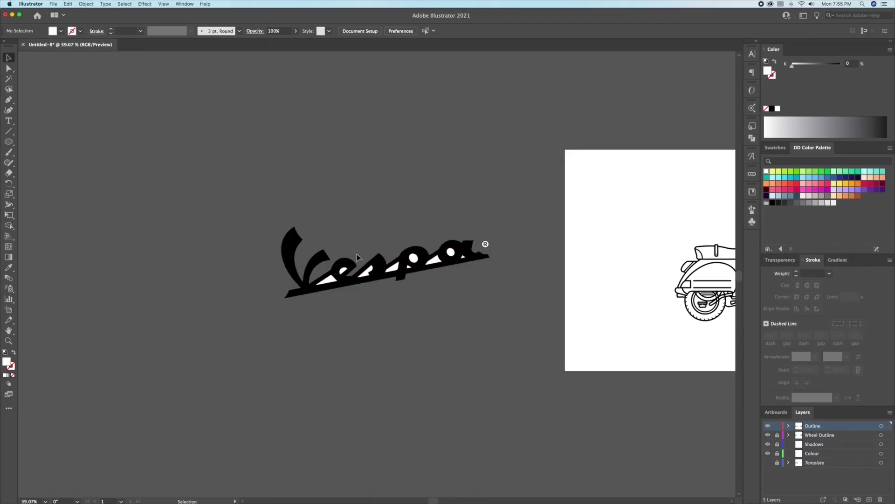
- Delete the registered-trademark symbol and the white shapes inside the logo's lettering
{"action": "left_click_drag", "start_coordinate": [535, 224], "coordinate": [620, 224]}
{"action": "left_click_drag", "start_coordinate": [565, 212], "coordinate": [545, 227]}
{"action": "key", "text": "Delete"}
{"action": "scroll", "coordinate": [500, 252], "scroll_direction": "down", "scroll_amount": 3}
{"action": "left_click", "coordinate": [476, 254]}
{"action": "key", "text": "Delete"}
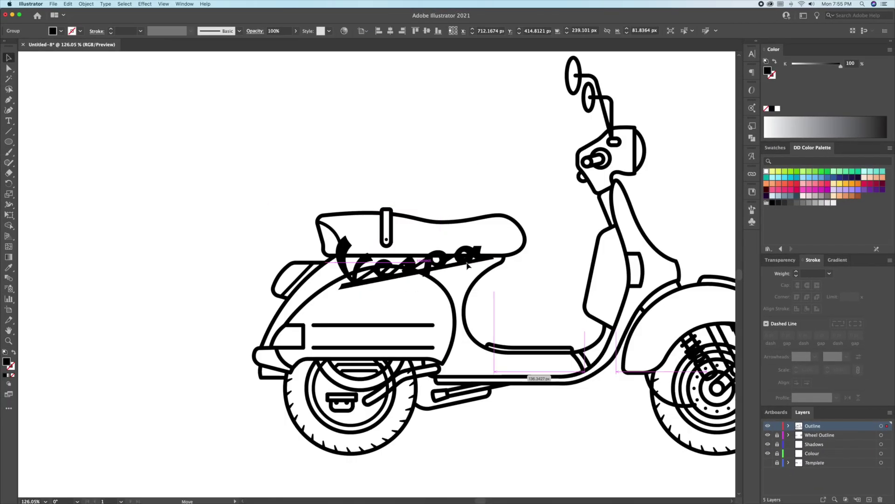
- Scale down the Vespa logo, rotate it to horizontal and place it on the rear side panel beneath the upper stripe
{"action": "left_click_drag", "start_coordinate": [468, 265], "coordinate": [480, 297]}
{"action": "left_click_drag", "start_coordinate": [471, 306], "coordinate": [413, 335]}
{"action": "left_click_drag", "start_coordinate": [356, 353], "coordinate": [513, 345]}
{"action": "left_click_drag", "start_coordinate": [532, 292], "coordinate": [292, 292]}
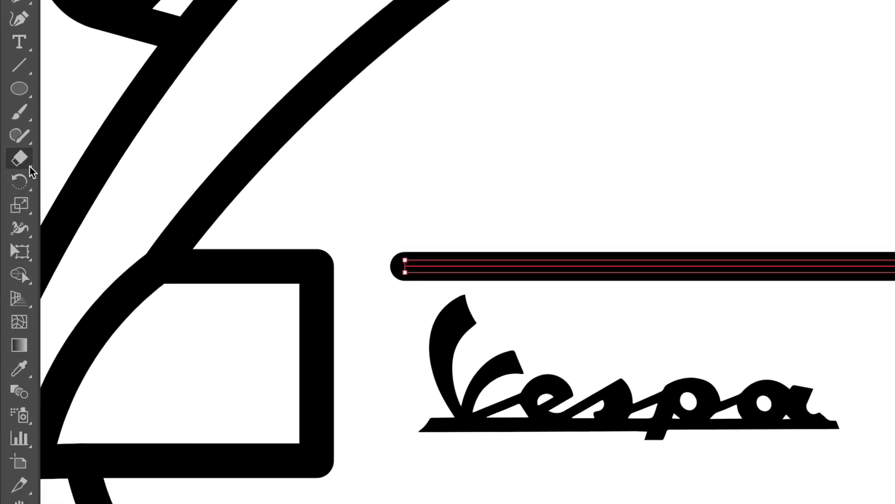
- Taper the side panel's stripe toward both ends with the Width tool and copy it below the logo
{"action": "left_click", "coordinate": [19, 228]}
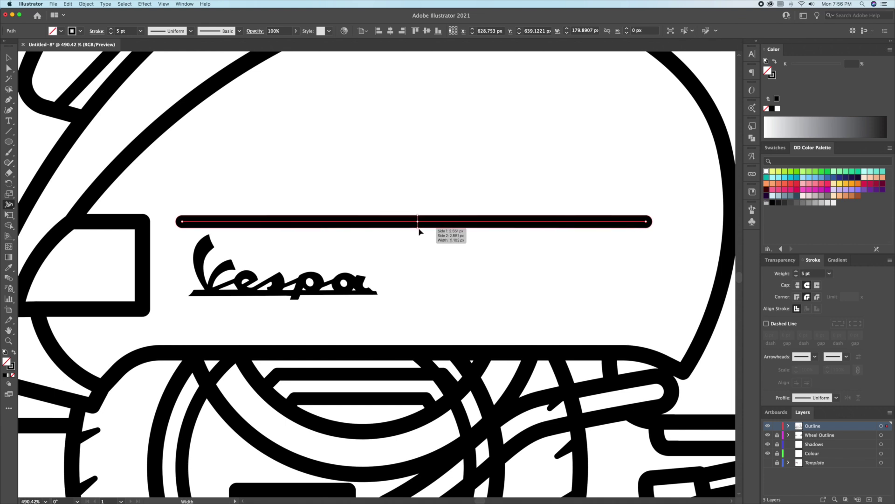
{"action": "left_click", "coordinate": [418, 229]}
{"action": "left_click_drag", "start_coordinate": [182, 228], "coordinate": [183, 222]}
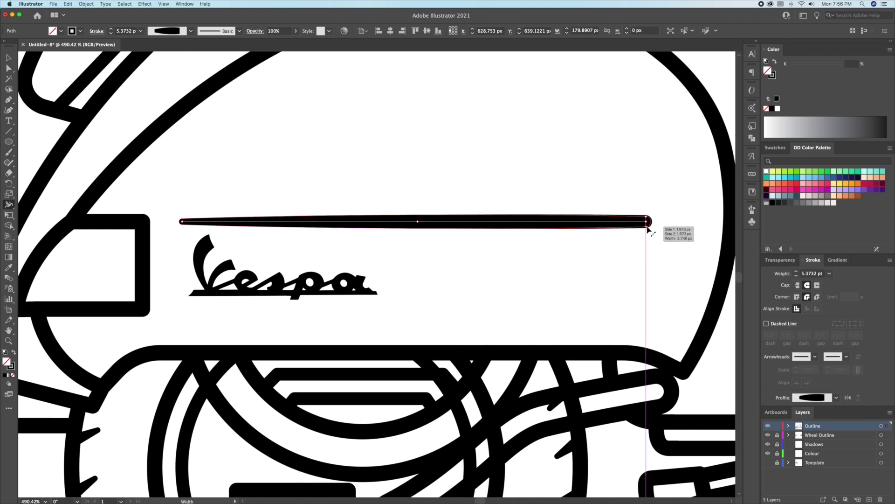
{"action": "left_click_drag", "start_coordinate": [648, 227], "coordinate": [646, 225]}
{"action": "key", "text": "v"}
{"action": "left_click", "coordinate": [491, 298]}
{"action": "left_click_drag", "start_coordinate": [443, 224], "coordinate": [446, 310]}
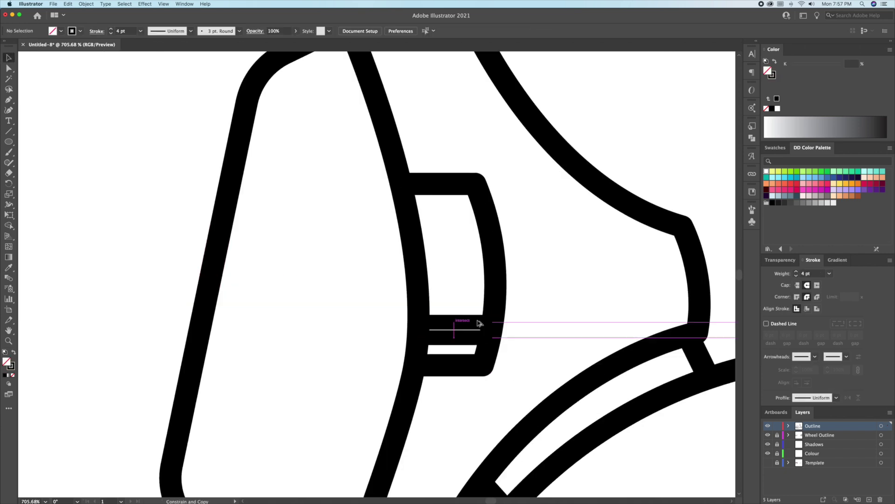
- Copy the horizontal slat lines from the lower end of the front shield's small cover to its upper end
{"action": "left_click_drag", "start_coordinate": [480, 322], "coordinate": [464, 210]}
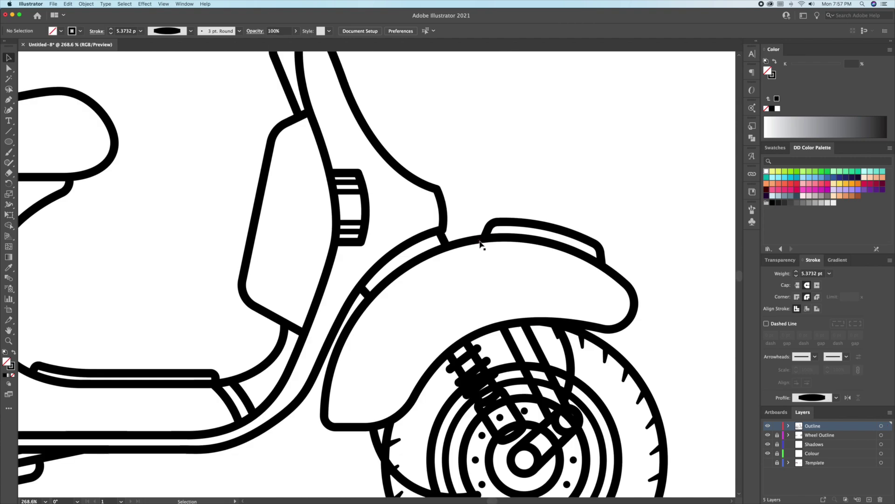
- Offset the front fender's outline inward by -13 px with mitred joins
{"action": "left_click", "coordinate": [478, 243]}
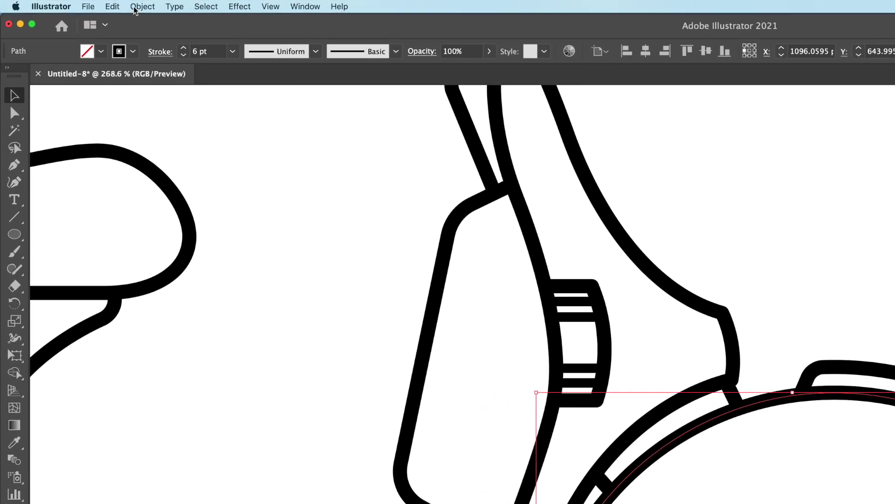
{"action": "left_click", "coordinate": [86, 4]}
{"action": "mouse_move", "coordinate": [175, 263]}
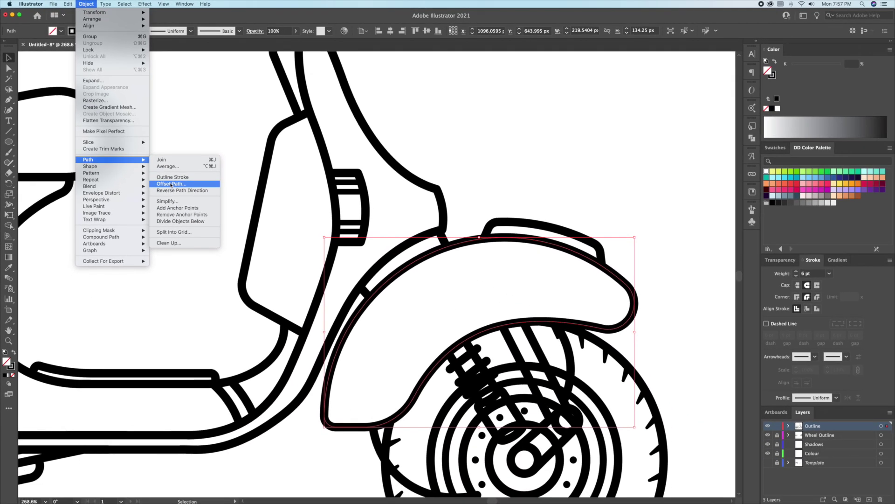
{"action": "left_click", "coordinate": [170, 185]}
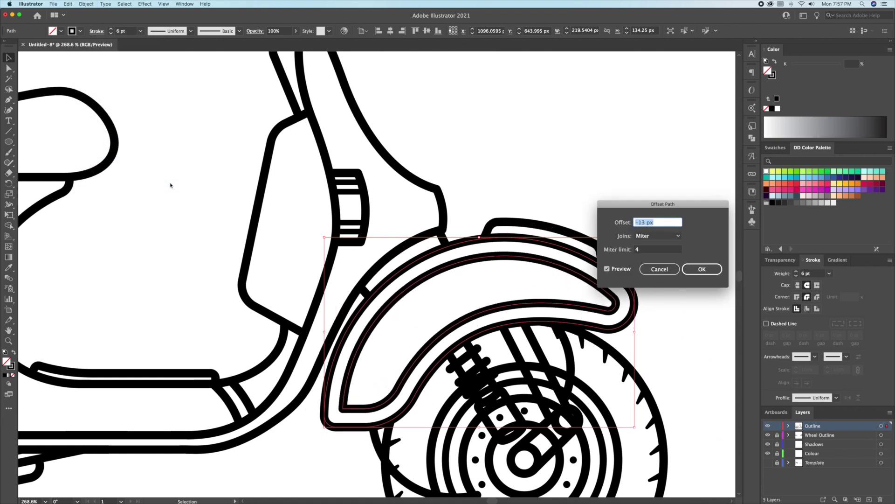
{"action": "key", "text": "Return"}
- Delete the offset path's lower edge and both end segments, keeping only the arc along the fender's upper edge
{"action": "key", "text": "a"}
{"action": "left_click", "coordinate": [365, 408]}
{"action": "key", "text": "Delete"}
{"action": "left_click", "coordinate": [616, 301]}
{"action": "key", "text": "Delete"}
{"action": "key", "text": "Delete"}
{"action": "key", "text": "v"}
{"action": "key", "text": "super+z"}
{"action": "left_click", "coordinate": [610, 311]}
{"action": "key", "text": "Delete"}
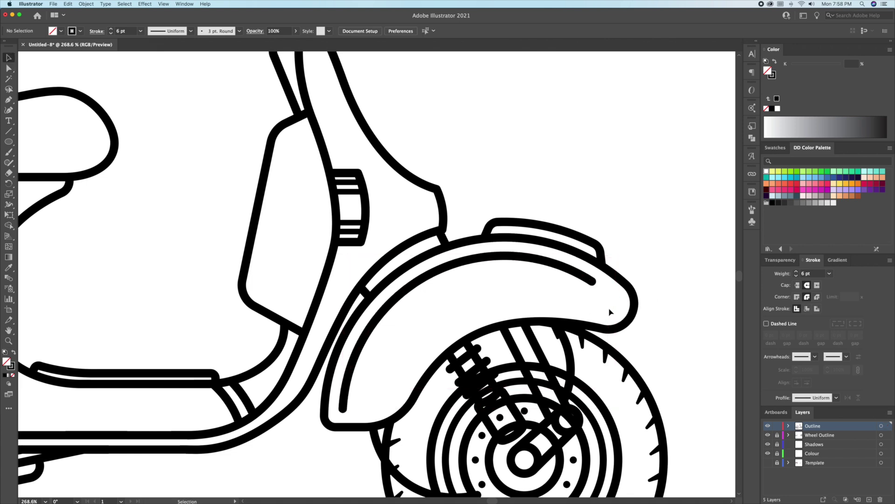
- Shorten the fender's inner arc at both ends and taper it with the Width tool into an accent line
{"action": "left_click", "coordinate": [548, 265]}
{"action": "key", "text": "p"}
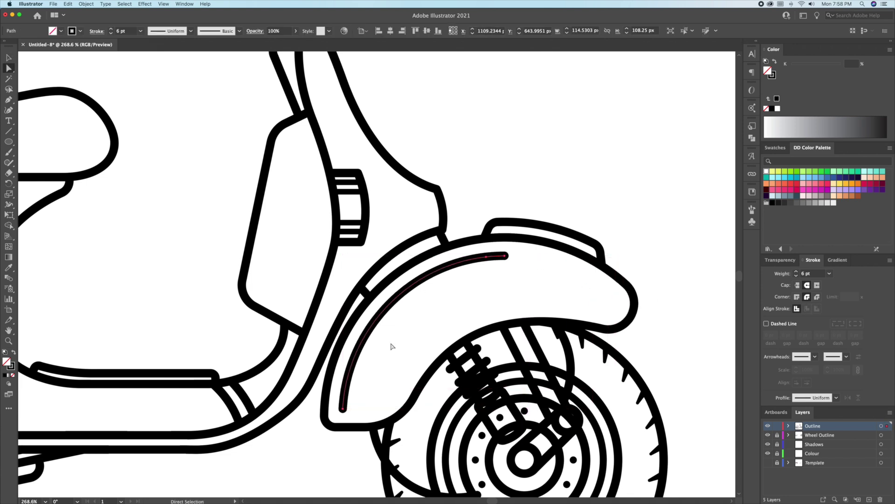
{"action": "key", "text": "p"}
{"action": "left_click", "coordinate": [365, 336]}
{"action": "key", "text": "a"}
{"action": "left_click", "coordinate": [343, 409]}
{"action": "key", "text": "Delete"}
{"action": "mouse_move", "coordinate": [375, 273]}
{"action": "left_mouse_down"}
{"action": "mouse_move", "coordinate": [471, 269]}
{"action": "mouse_move", "coordinate": [508, 280]}
{"action": "left_mouse_up"}
{"action": "key", "text": "shift+w"}
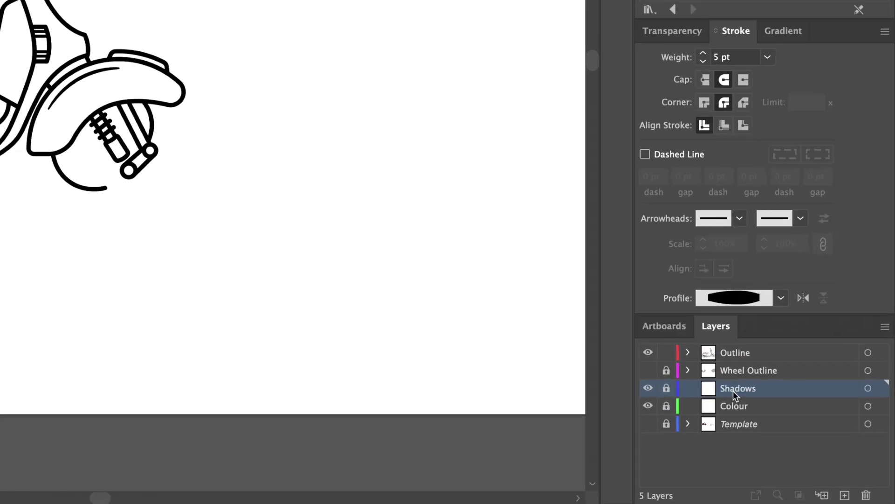
- Add a new layer and reorder the stack so that Wheel Outline sits beneath the Shadows and Colour layers
{"action": "left_click_drag", "start_coordinate": [810, 445], "coordinate": [807, 430]}
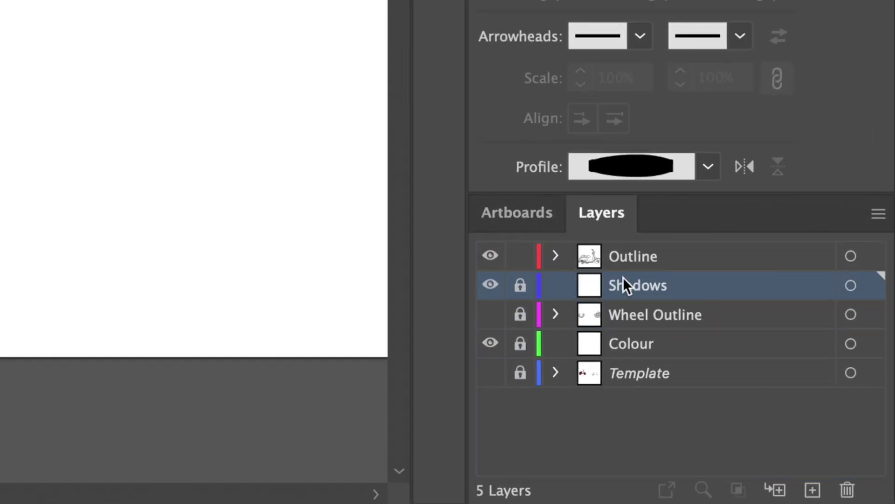
{"action": "left_click", "coordinate": [812, 490]}
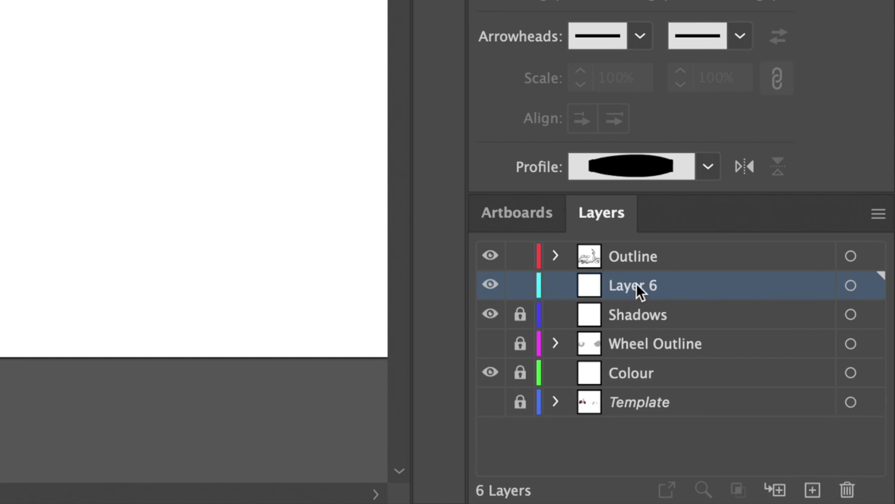
{"action": "key", "text": "ctrl+z"}
{"action": "left_click_drag", "start_coordinate": [637, 345], "coordinate": [633, 302]}
{"action": "left_click", "coordinate": [628, 342]}
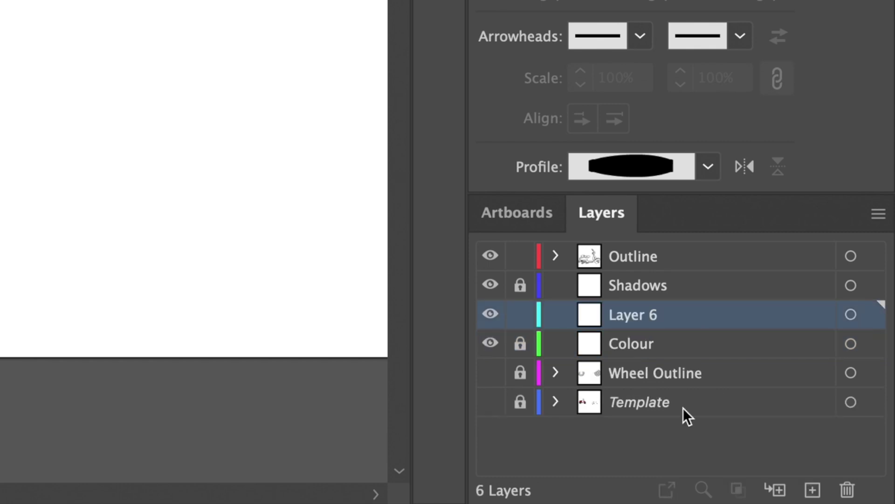
- Move the new layer beneath Wheel Outline and rename it Wheel Shadow
{"action": "left_click_drag", "start_coordinate": [634, 314], "coordinate": [633, 368]}
{"action": "double_click", "coordinate": [634, 367]}
{"action": "type", "text": "WHE"}
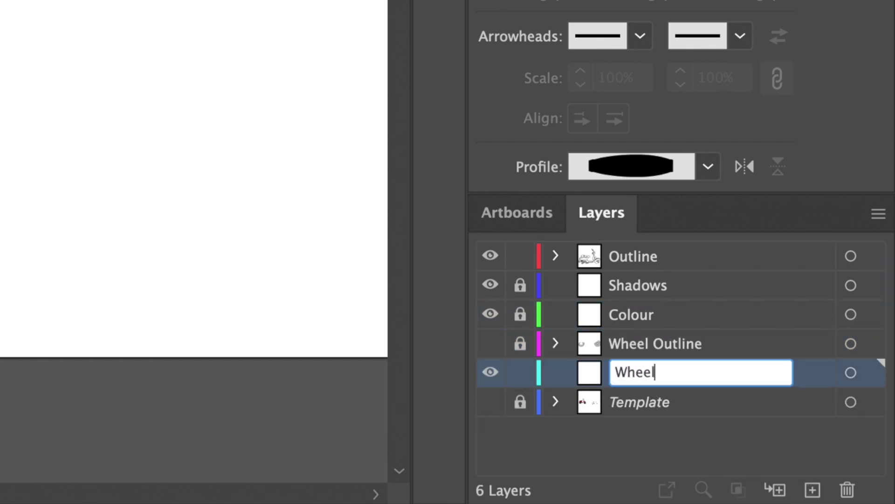
{"action": "key", "text": "Return"}
- Add another layer directly beneath Wheel Shadow and name it Wheel Colour
{"action": "left_click", "coordinate": [814, 489]}
{"action": "left_click_drag", "start_coordinate": [653, 374], "coordinate": [648, 407]}
{"action": "double_click", "coordinate": [648, 402]}
{"action": "type", "text": "Wheel Colou"}
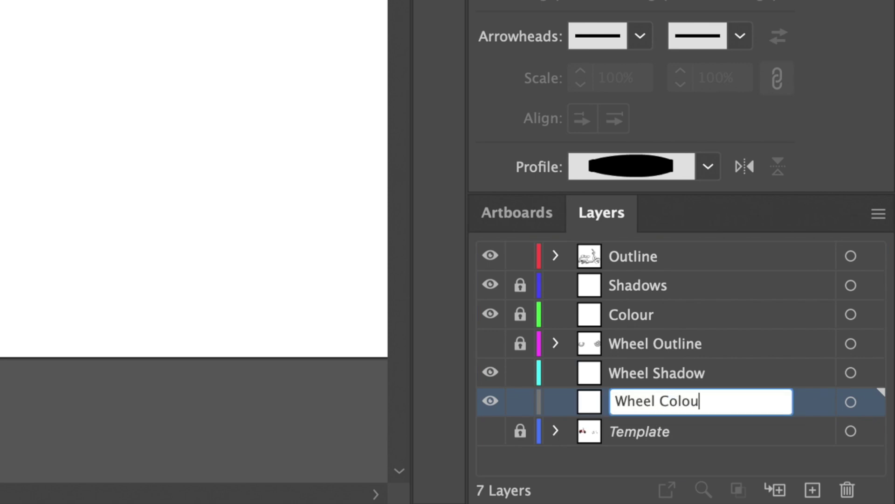
{"action": "type", "text": "r"}
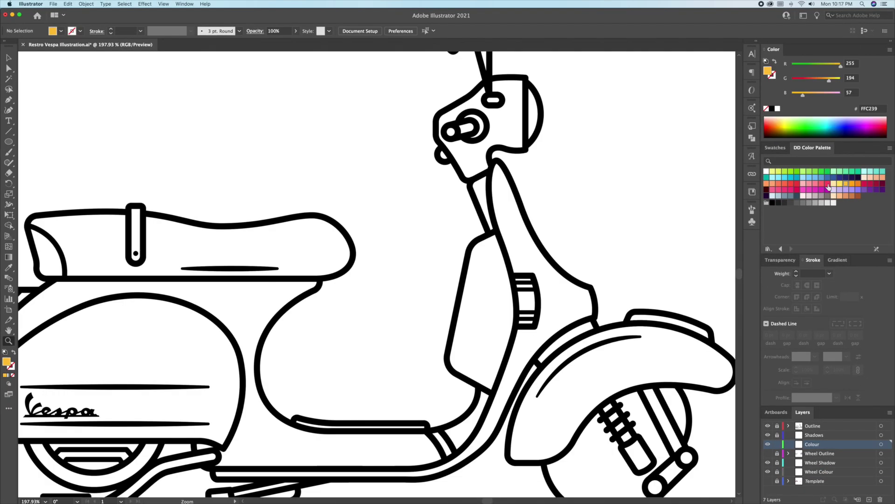
- Start a pink (RGB 255, 72, 107) body fill on the Colour layer, tracing the front shield's forward edge down past the fender
{"action": "left_click_drag", "start_coordinate": [497, 161], "coordinate": [507, 166]}
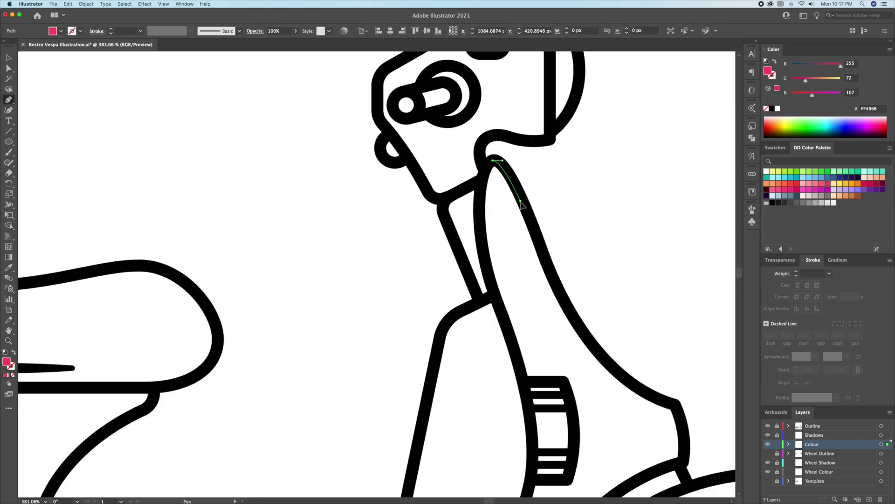
{"action": "left_click_drag", "start_coordinate": [568, 314], "coordinate": [586, 342]}
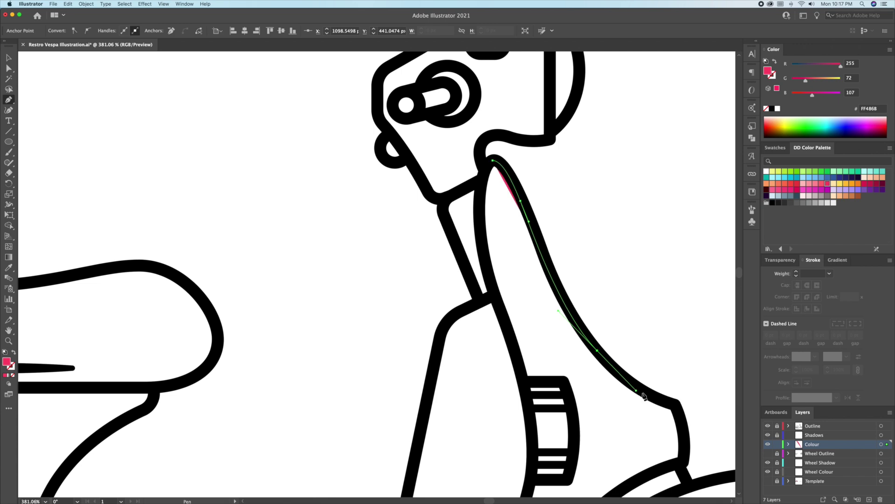
{"action": "left_click_drag", "start_coordinate": [678, 409], "coordinate": [609, 279]}
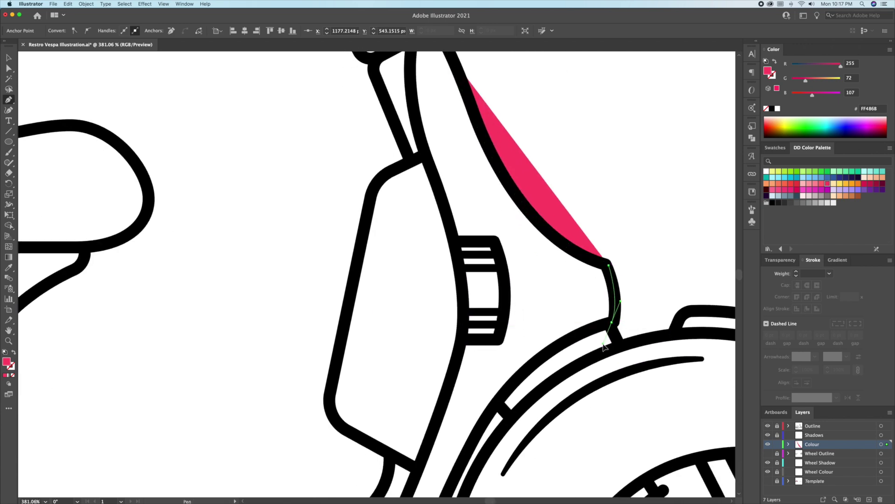
{"action": "left_click", "coordinate": [612, 322]}
{"action": "left_click_drag", "start_coordinate": [487, 428], "coordinate": [543, 187]}
- Continue the pink body path along the floorboard's underside and around the bracket at the side panel's lower front corner
{"action": "left_click_drag", "start_coordinate": [463, 284], "coordinate": [279, 304]}
{"action": "left_click_drag", "start_coordinate": [249, 302], "coordinate": [573, 304]}
{"action": "left_click_drag", "start_coordinate": [313, 305], "coordinate": [318, 251]}
{"action": "left_click", "coordinate": [313, 285]}
{"action": "left_click_drag", "start_coordinate": [307, 250], "coordinate": [315, 234]}
{"action": "left_click", "coordinate": [278, 255]}
{"action": "left_click", "coordinate": [277, 234]}
{"action": "left_click", "coordinate": [332, 244]}
{"action": "scroll", "coordinate": [353, 300], "scroll_direction": "up", "scroll_amount": 3}
- Continue the pink body path over the rear side panel's arch and down to the rear bumper
{"action": "left_click_drag", "start_coordinate": [359, 275], "coordinate": [263, 173]}
{"action": "scroll", "coordinate": [368, 228], "scroll_direction": "up", "scroll_amount": 6}
{"action": "scroll", "coordinate": [279, 224], "scroll_direction": "left", "scroll_amount": 8}
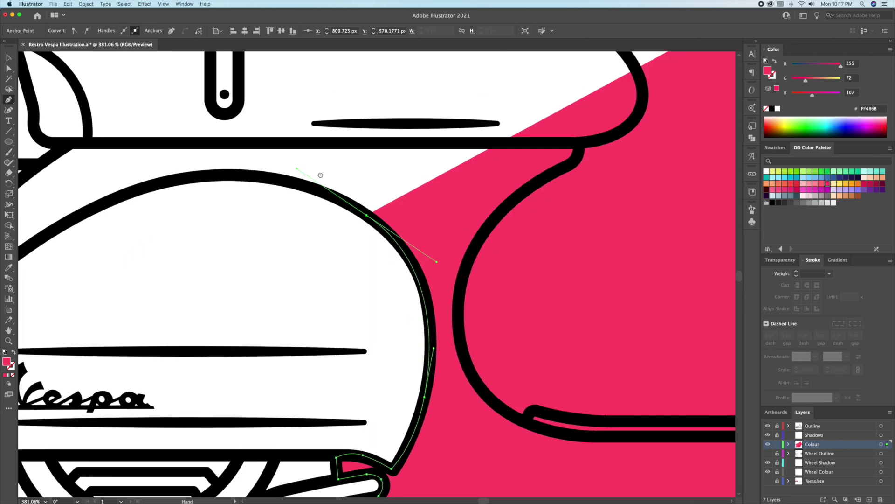
{"action": "left_click_drag", "start_coordinate": [241, 237], "coordinate": [126, 295]}
{"action": "scroll", "coordinate": [125, 296], "scroll_direction": "down", "scroll_amount": 5}
{"action": "scroll", "coordinate": [126, 295], "scroll_direction": "left", "scroll_amount": 10}
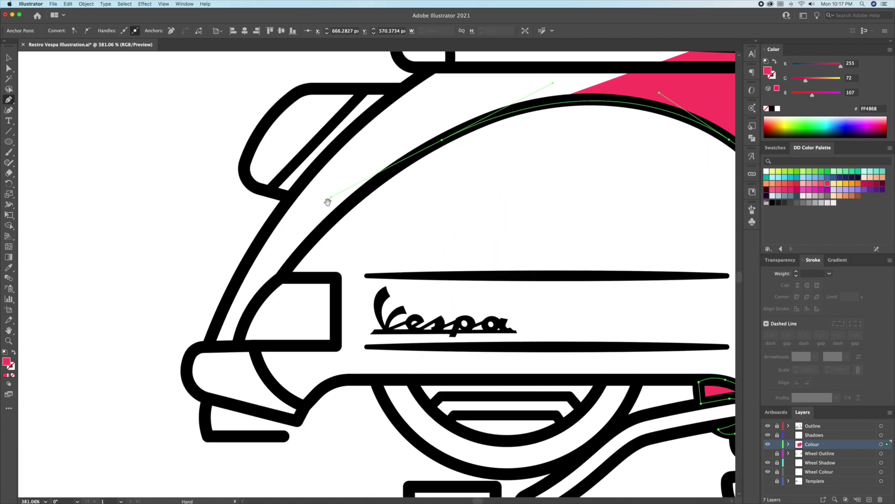
{"action": "left_click", "coordinate": [282, 276]}
{"action": "left_click_drag", "start_coordinate": [240, 345], "coordinate": [236, 386]}
{"action": "left_click", "coordinate": [240, 346]}
{"action": "left_click", "coordinate": [208, 345]}
- Carry the pink body path up the tail's outer edge and along the seat's underside to its front end
{"action": "left_click_drag", "start_coordinate": [315, 168], "coordinate": [302, 188]}
{"action": "left_click", "coordinate": [348, 170]}
{"action": "left_click_drag", "start_coordinate": [471, 174], "coordinate": [162, 220]}
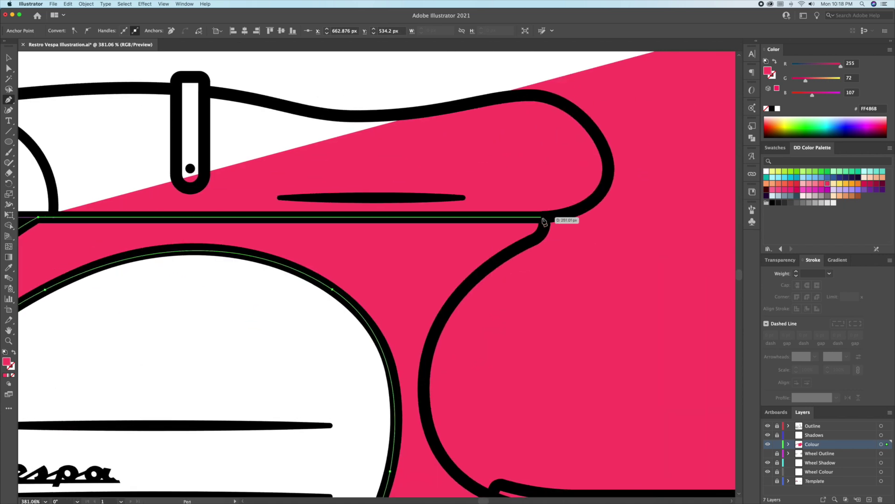
{"action": "left_click", "coordinate": [542, 217]}
- Trace the pink body path down the curve beneath the seat and along the floorboard to the glove box's lower edge
{"action": "left_click_drag", "start_coordinate": [536, 239], "coordinate": [504, 151]}
{"action": "left_click_drag", "start_coordinate": [416, 244], "coordinate": [398, 300]}
{"action": "left_click_drag", "start_coordinate": [483, 402], "coordinate": [558, 430]}
{"action": "scroll", "coordinate": [560, 430], "scroll_direction": "right", "scroll_amount": 10}
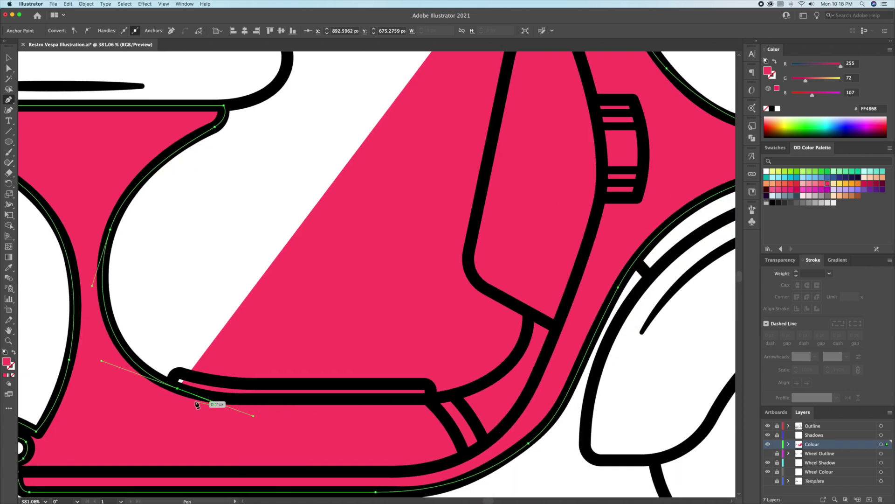
{"action": "left_click_drag", "start_coordinate": [320, 399], "coordinate": [386, 399]}
{"action": "left_click_drag", "start_coordinate": [456, 394], "coordinate": [492, 386]}
{"action": "left_click_drag", "start_coordinate": [524, 344], "coordinate": [530, 322]}
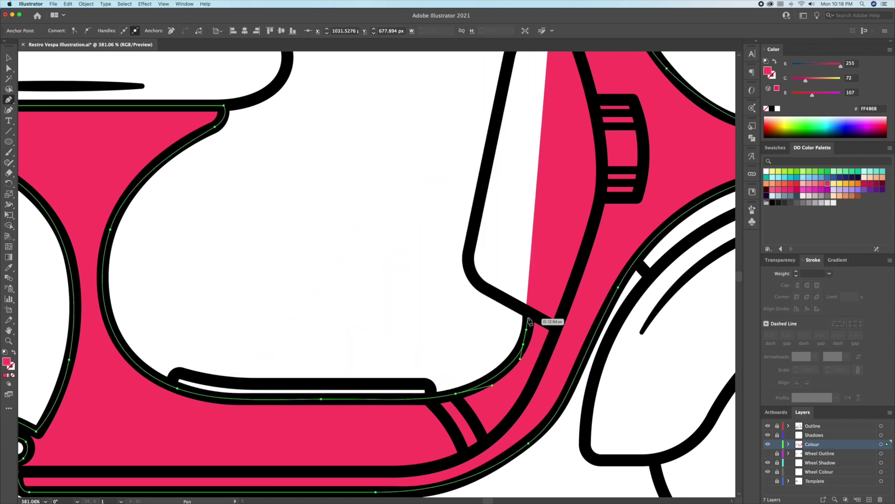
- Trace the glove box's outer edge and the steering column to complete the pink body shape
{"action": "left_click_drag", "start_coordinate": [475, 279], "coordinate": [470, 269]}
{"action": "left_click_drag", "start_coordinate": [472, 224], "coordinate": [526, 210]}
{"action": "scroll", "coordinate": [464, 300], "scroll_direction": "up", "scroll_amount": 6}
{"action": "left_click", "coordinate": [526, 210]}
{"action": "left_click_drag", "start_coordinate": [510, 130], "coordinate": [512, 99]}
- Trace the rear and lower edges of the handlebar housing and close its pink fill
{"action": "left_click_drag", "start_coordinate": [395, 234], "coordinate": [390, 256]}
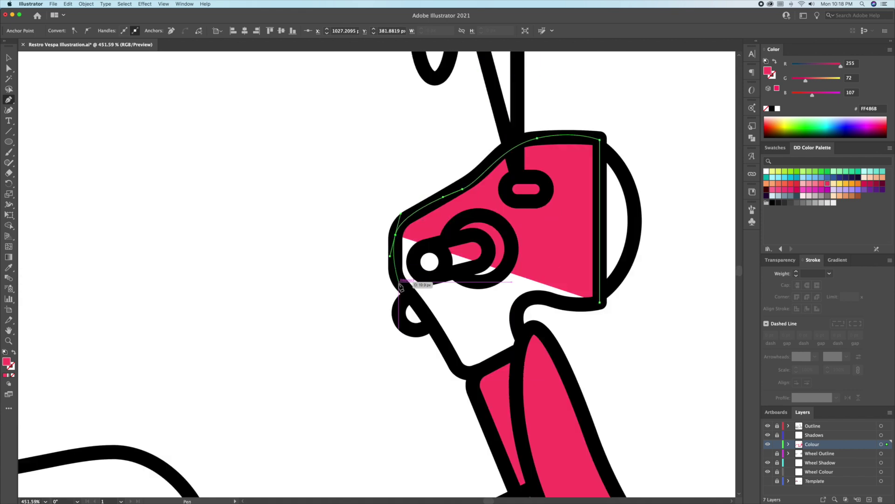
{"action": "left_click", "coordinate": [409, 293]}
{"action": "left_click_drag", "start_coordinate": [450, 356], "coordinate": [459, 372]}
{"action": "left_click_drag", "start_coordinate": [474, 372], "coordinate": [487, 369]}
{"action": "left_click_drag", "start_coordinate": [517, 317], "coordinate": [556, 299]}
{"action": "left_click", "coordinate": [596, 304]}
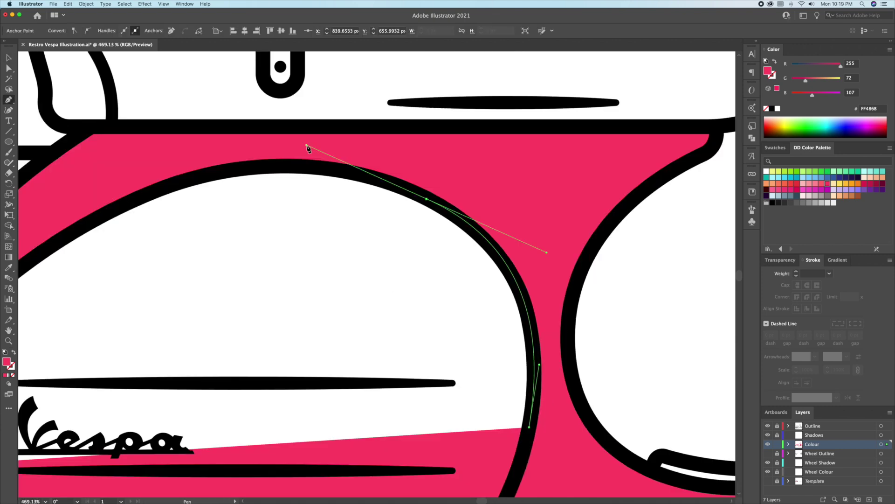
- Fill the rear side panel in pink, tracing its arch and going around the rectangular section beside the tail
{"action": "scroll", "coordinate": [305, 146], "scroll_direction": "left", "scroll_amount": 5}
{"action": "left_click_drag", "start_coordinate": [258, 229], "coordinate": [135, 321]}
{"action": "scroll", "coordinate": [128, 320], "scroll_direction": "left", "scroll_amount": 5}
{"action": "scroll", "coordinate": [128, 320], "scroll_direction": "down", "scroll_amount": 4}
{"action": "left_click", "coordinate": [265, 263]}
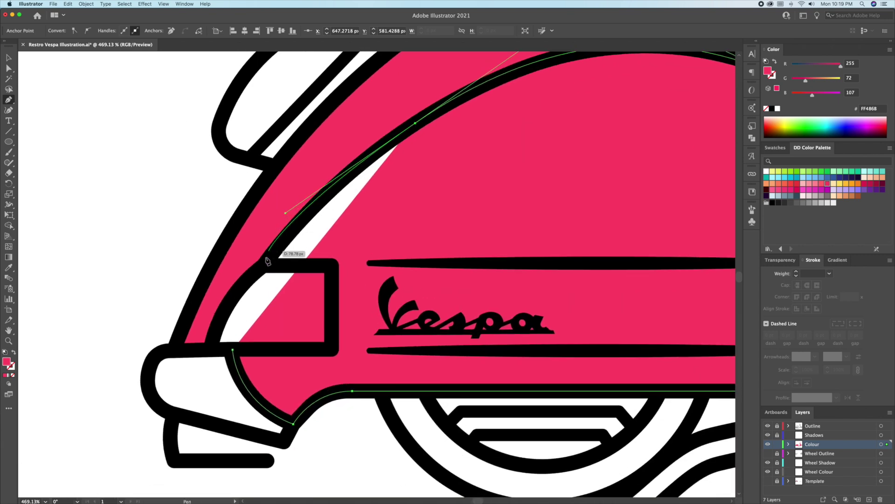
{"action": "left_click", "coordinate": [330, 269], "text": "shift"}
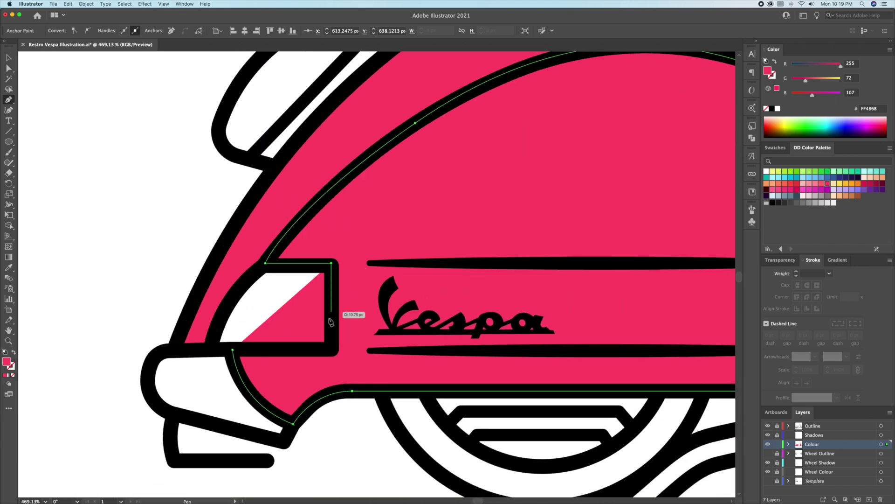
{"action": "left_click", "coordinate": [331, 348]}
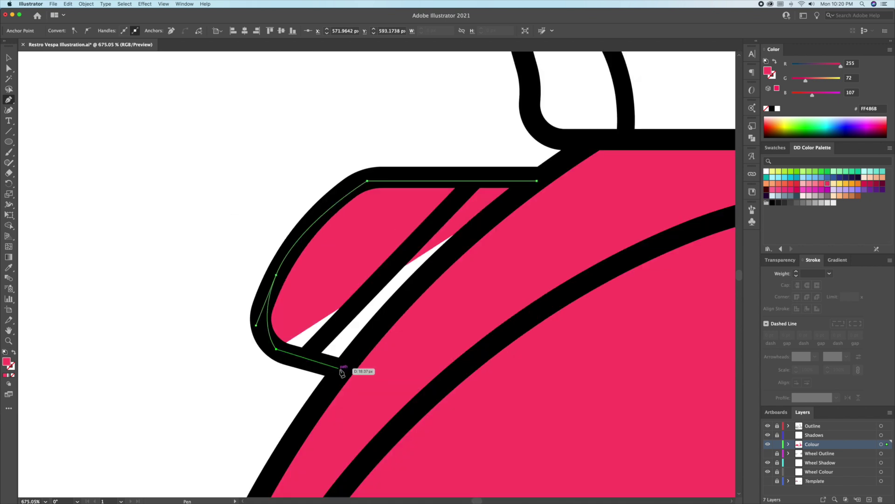
- Finish and close the pink fill of the tail light on the scooter's rear edge
{"action": "left_click", "coordinate": [343, 369]}
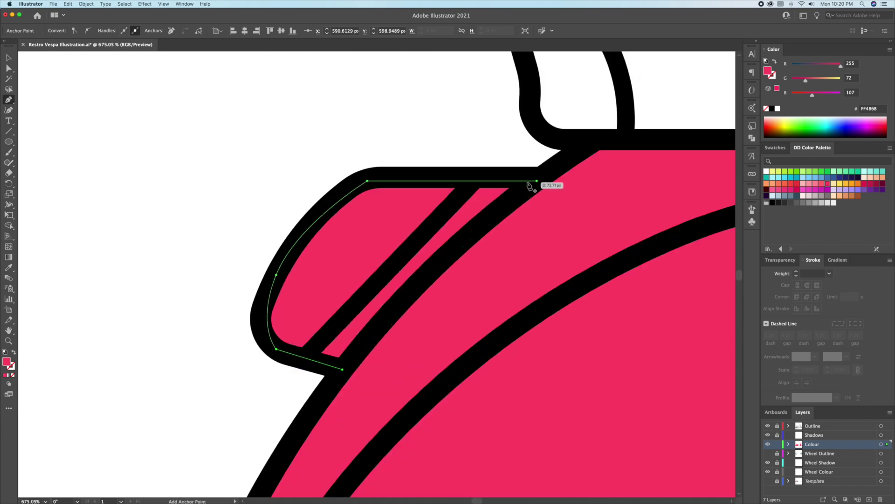
{"action": "left_click_drag", "start_coordinate": [537, 180], "coordinate": [584, 155]}
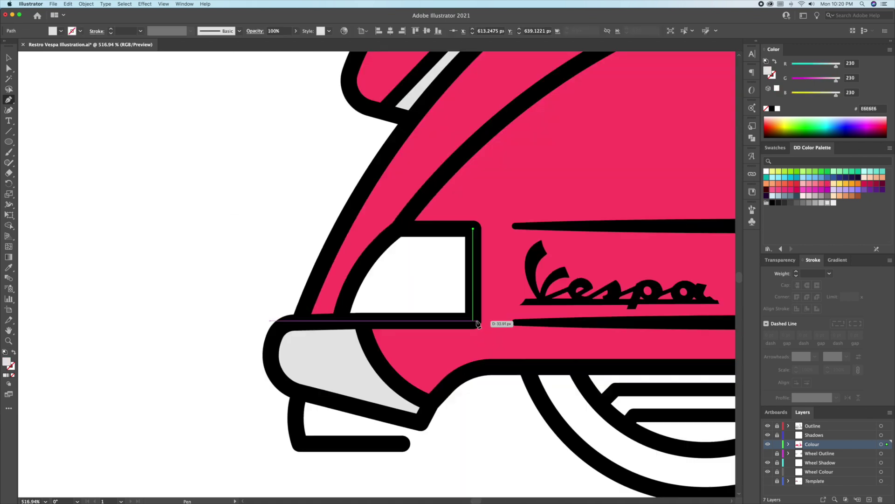
- Fill the rectangular section at the side panel's rear end in light grey (#E6E6E6), following its curved outer edge
{"action": "left_click", "coordinate": [473, 319]}
{"action": "left_click", "coordinate": [340, 320]}
{"action": "left_click_drag", "start_coordinate": [402, 228], "coordinate": [440, 201]}
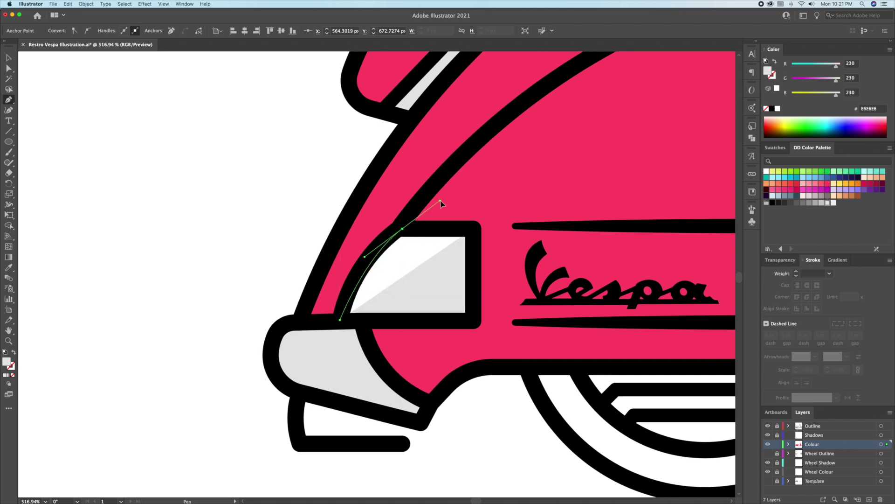
{"action": "left_click", "coordinate": [402, 229], "text": "alt"}
{"action": "left_click_drag", "start_coordinate": [400, 226], "coordinate": [440, 205]}
{"action": "left_click", "coordinate": [400, 226]}
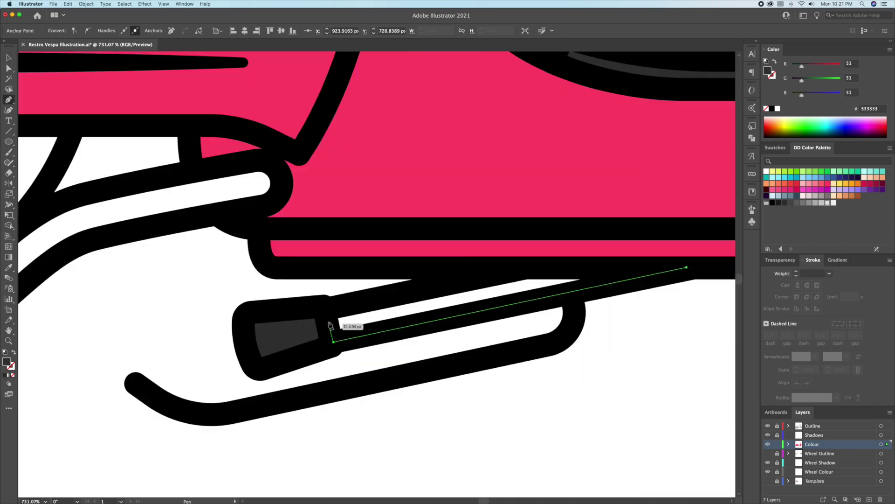
- Trace the pedal arm beneath the floorboard for a dark grey (#333333) fill
{"action": "left_click", "coordinate": [327, 311]}
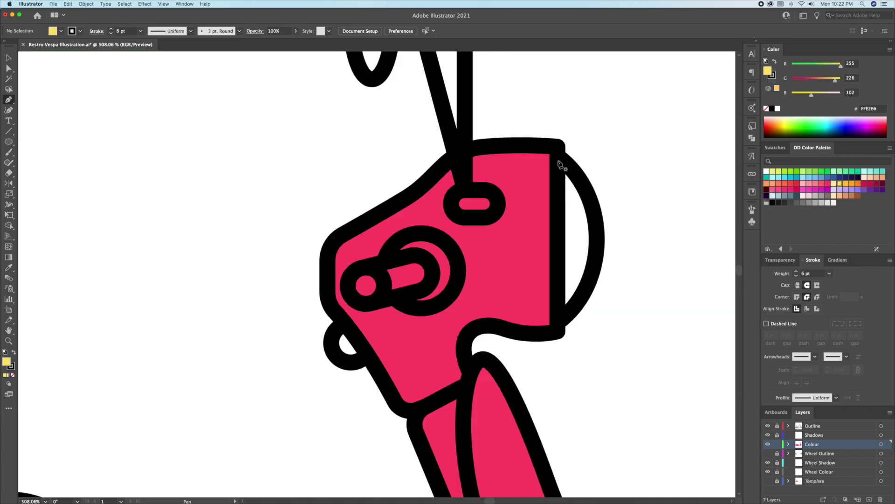
- Fill the headlight's curved lens in yellow (#FFE266) with a closed Pen path
{"action": "left_click", "coordinate": [558, 160]}
{"action": "left_click", "coordinate": [558, 322]}
{"action": "left_click_drag", "start_coordinate": [598, 242], "coordinate": [598, 196]}
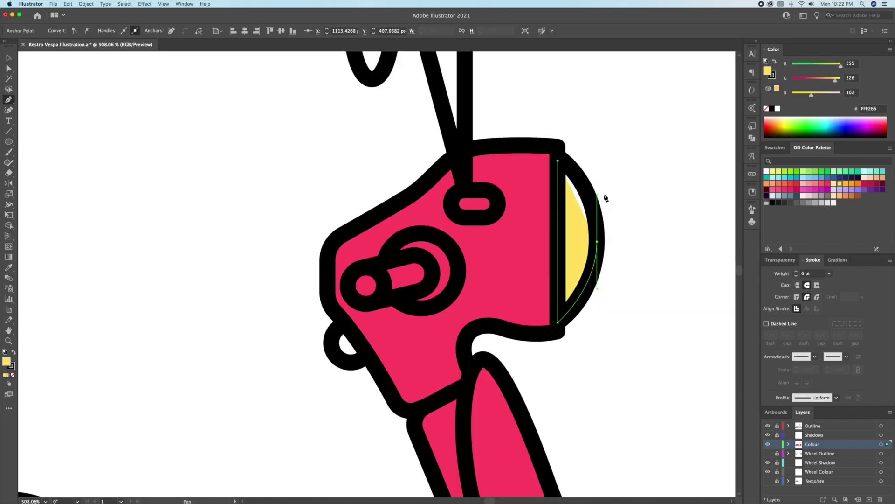
{"action": "left_click", "coordinate": [558, 161]}
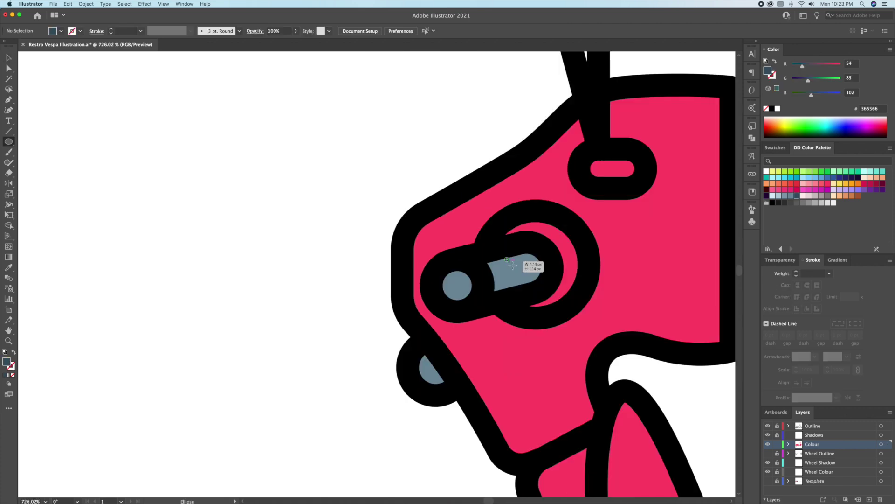
- Draw a dark slate-blue (#365566) circle on the round base of the handlebar grip
{"action": "left_click_drag", "start_coordinate": [537, 269], "coordinate": [590, 317]}
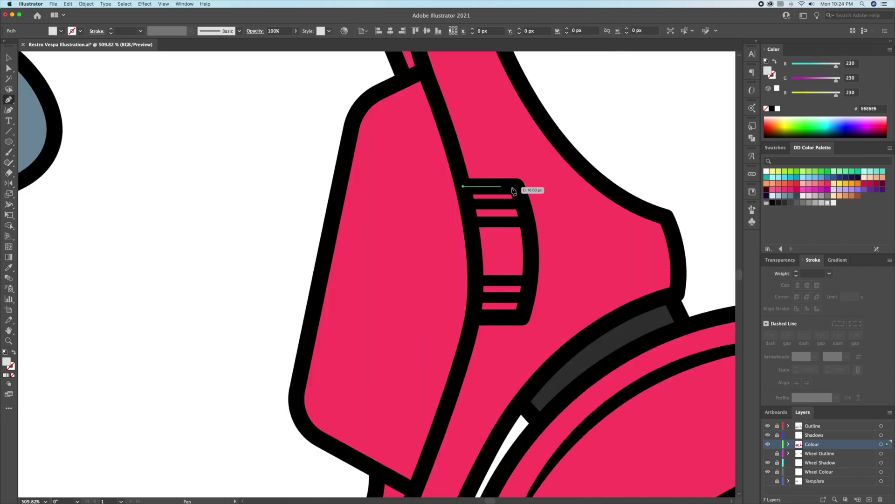
- Fill the ribbed grille on the front leg shield in light grey (#E6E6E6) with a closed Pen path
{"action": "left_click", "coordinate": [515, 186]}
{"action": "left_click_drag", "start_coordinate": [532, 257], "coordinate": [533, 291]}
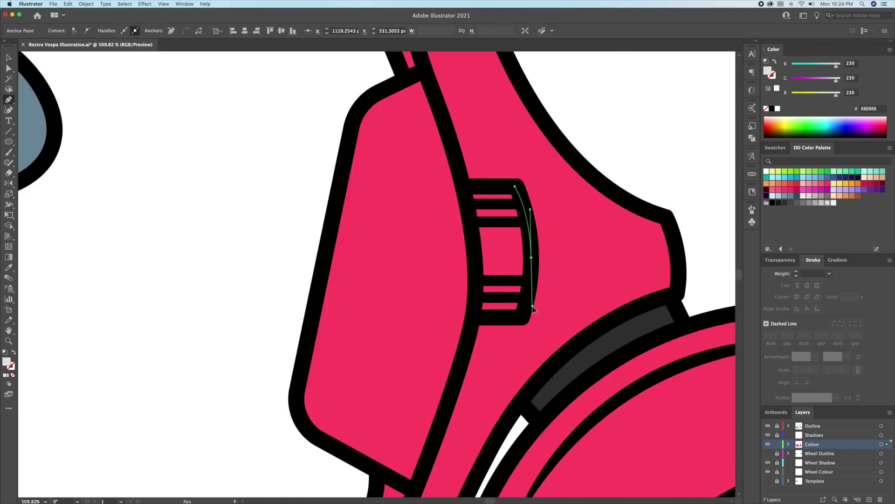
{"action": "left_click", "coordinate": [532, 307]}
{"action": "left_click", "coordinate": [473, 319]}
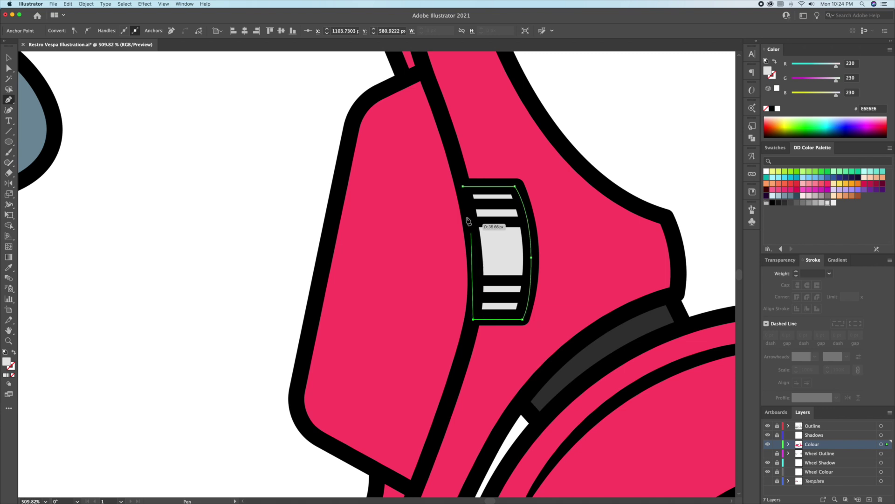
{"action": "left_click_drag", "start_coordinate": [463, 187], "coordinate": [447, 146]}
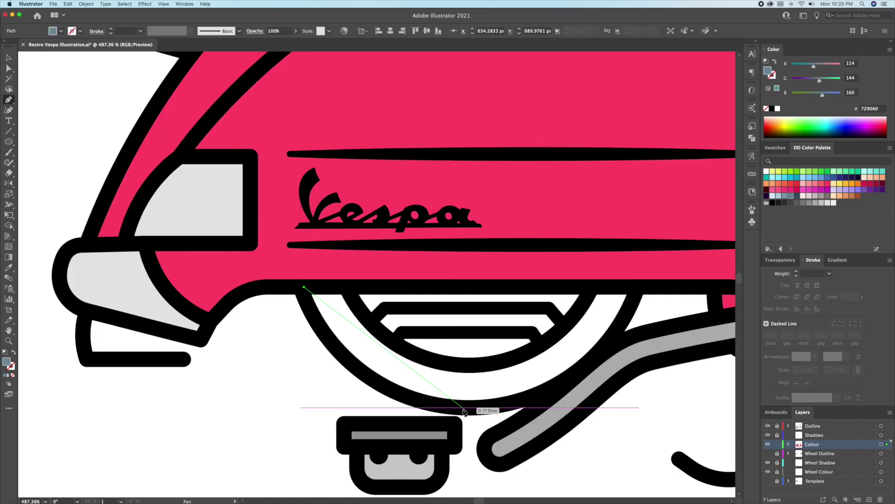
- Fill the curved cover below the rear body panel in grey-blue (#7290A0), tracing its rounded lower edge
{"action": "left_click_drag", "start_coordinate": [463, 407], "coordinate": [585, 418]}
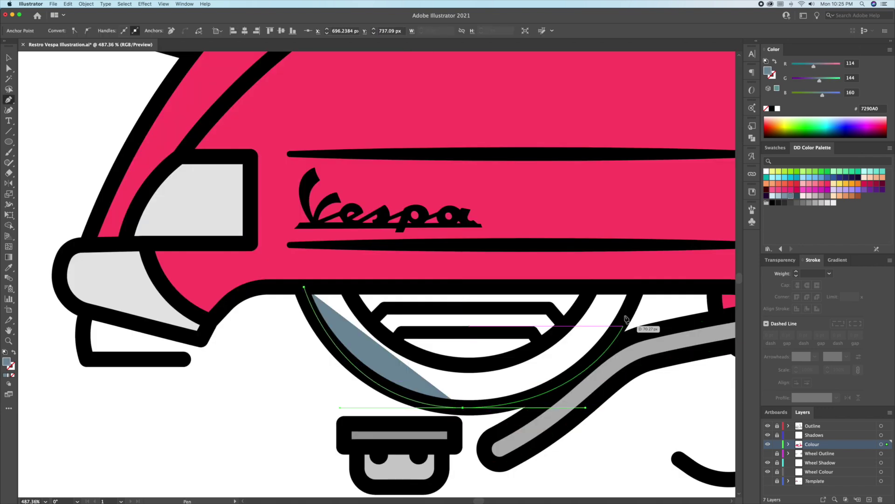
{"action": "left_click", "coordinate": [638, 288]}
{"action": "left_click", "coordinate": [304, 286]}
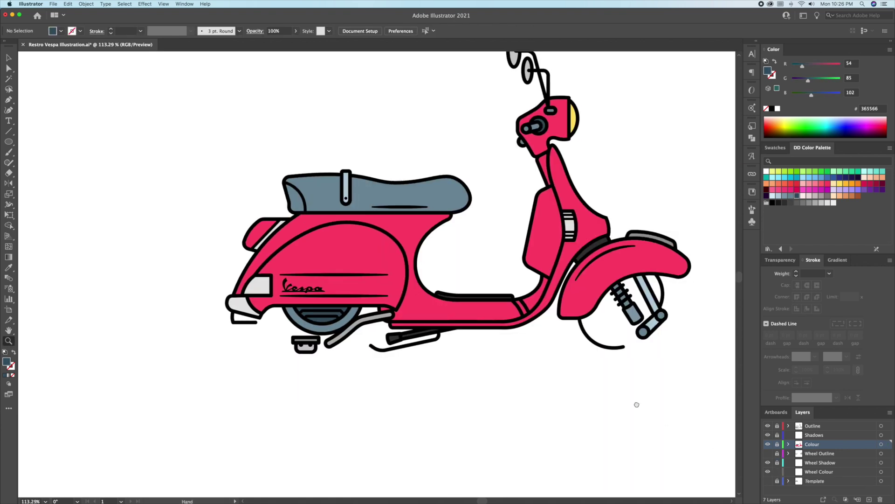
- Examine the outline artwork on its own by temporarily hiding the Shadows and Colour layers
{"action": "left_click", "coordinate": [768, 435]}
{"action": "left_click", "coordinate": [768, 444]}
{"action": "left_click", "coordinate": [768, 426]}
{"action": "left_click", "coordinate": [768, 426]}
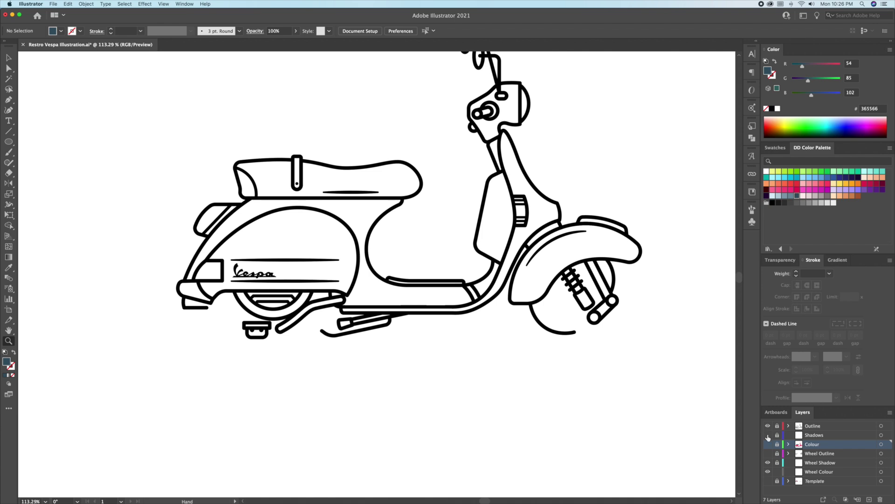
{"action": "left_click", "coordinate": [768, 444]}
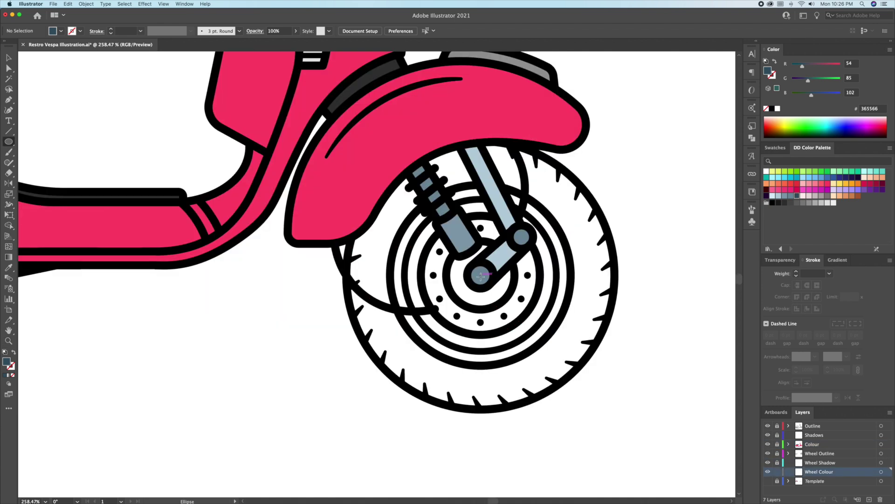
- Draw a dark slate-blue (#365566) circle about 196 px wide over the front tyre and scale a copy down as the light blue (#B6D0DD) rim
{"action": "left_click_drag", "start_coordinate": [481, 275], "coordinate": [612, 373]}
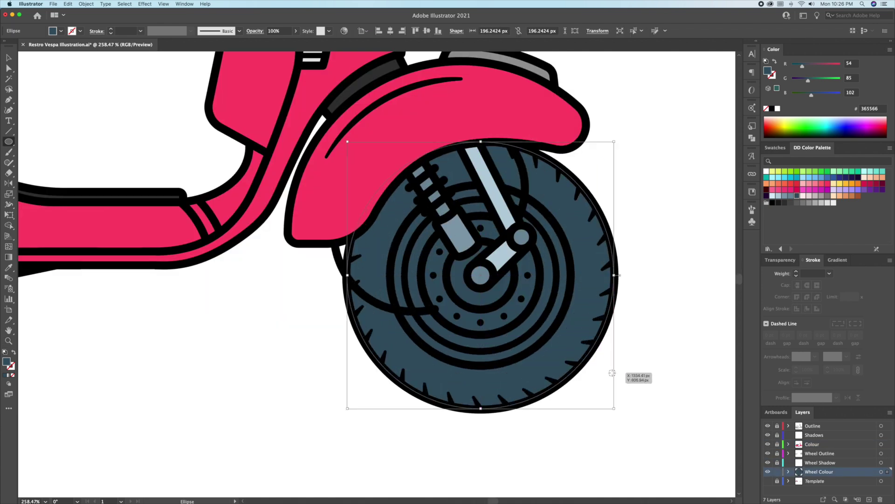
{"action": "key", "text": "v"}
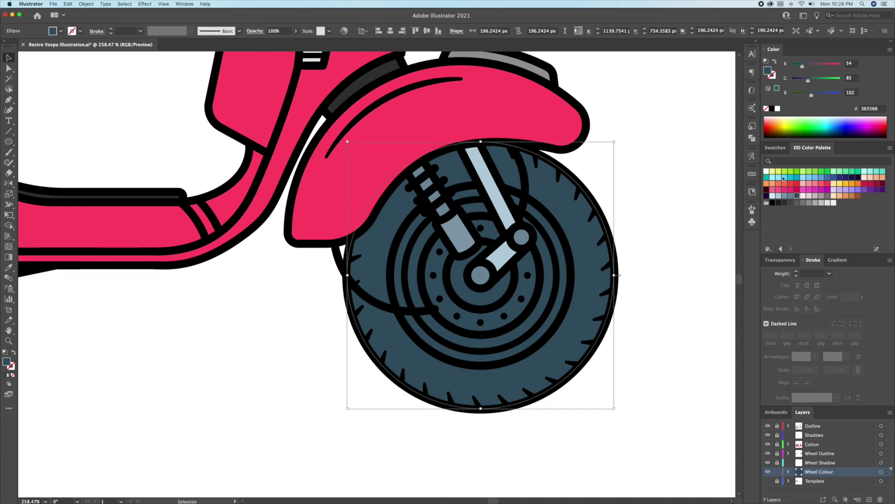
{"action": "left_click", "coordinate": [788, 197]}
{"action": "left_click_drag", "start_coordinate": [614, 143], "coordinate": [560, 197]}
{"action": "left_click", "coordinate": [779, 196]}
{"action": "key", "text": "super+c"}
{"action": "key", "text": "super+f"}
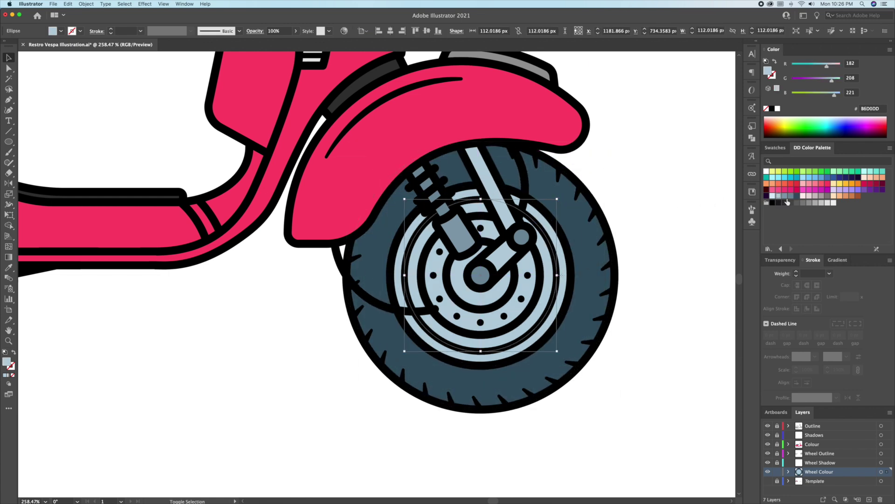
- Add smaller concentric circle copies inside the front rim, with a light blue (#B6D0DD) inner ring and a paler blue bolt disc
{"action": "left_click", "coordinate": [796, 195]}
{"action": "left_click", "coordinate": [784, 197]}
{"action": "left_click", "coordinate": [779, 196]}
{"action": "key", "text": "super+c"}
{"action": "key", "text": "super+f"}
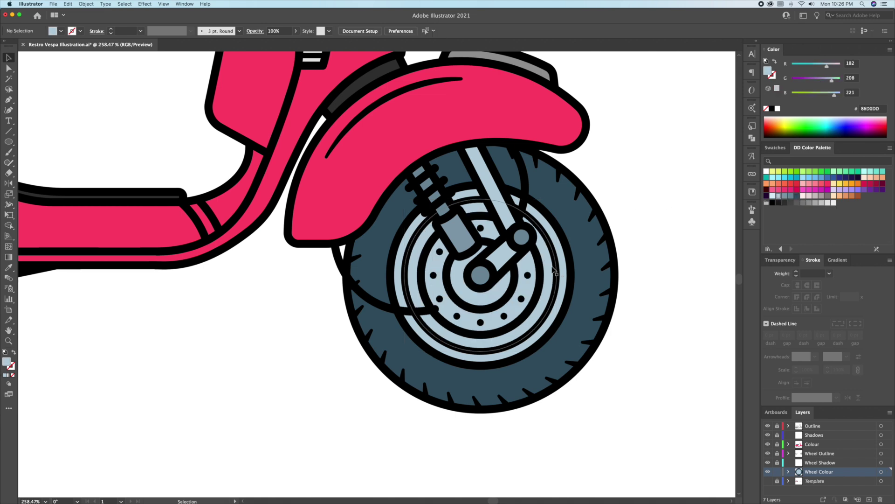
{"action": "left_click_drag", "start_coordinate": [557, 199], "coordinate": [515, 241]}
{"action": "left_click", "coordinate": [772, 196]}
{"action": "left_click", "coordinate": [650, 238]}
- Copy the bolt disc in front as a circle for the wheel hub and fill it in grey-blue (#7290A0)
{"action": "left_click", "coordinate": [532, 266]}
{"action": "key", "text": "super+c"}
{"action": "key", "text": "super+f"}
{"action": "left_click", "coordinate": [791, 196]}
{"action": "left_click", "coordinate": [651, 251]}
- Copy the front wheel's colour circles horizontally onto the rear wheel
{"action": "left_click_drag", "start_coordinate": [618, 320], "coordinate": [261, 320]}
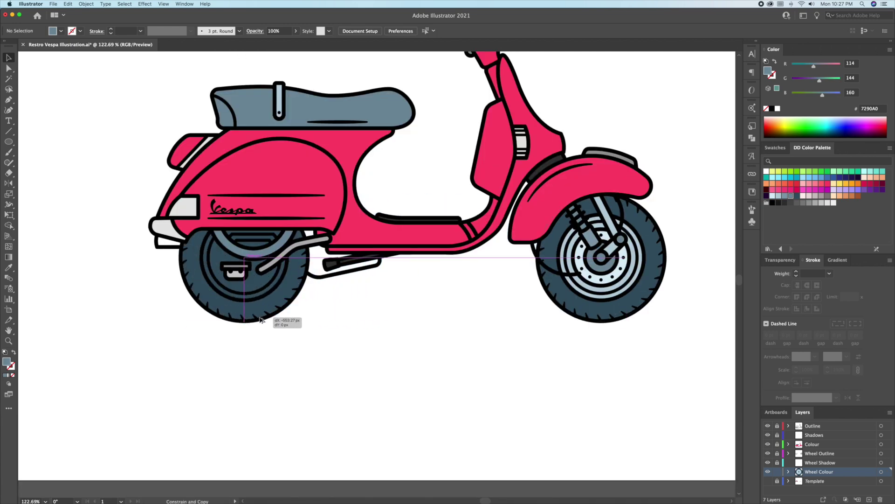
{"action": "left_click_drag", "start_coordinate": [566, 308], "coordinate": [249, 309]}
{"action": "left_click_drag", "start_coordinate": [603, 289], "coordinate": [256, 300]}
- Delete the surplus circles from the rear wheel and scale down a circle inside its rim as a grey-blue inner disc
{"action": "key", "text": "Delete"}
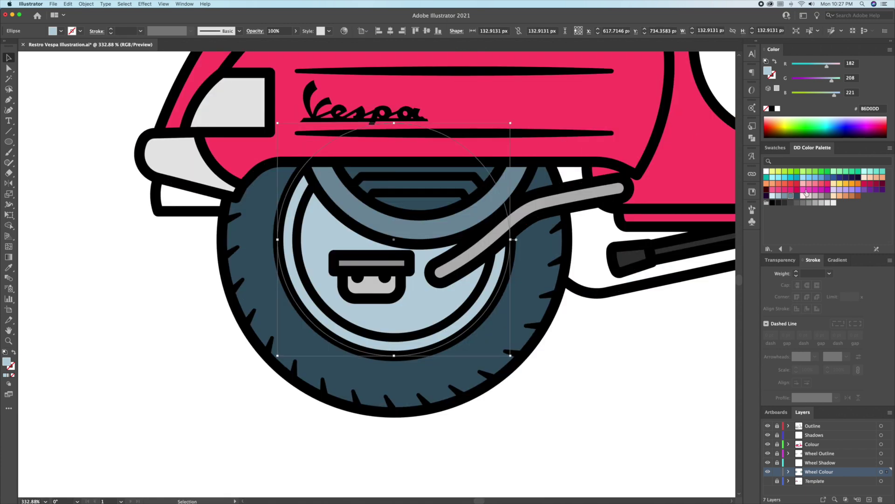
{"action": "left_click", "coordinate": [796, 196]}
{"action": "left_click_drag", "start_coordinate": [510, 123], "coordinate": [491, 143]}
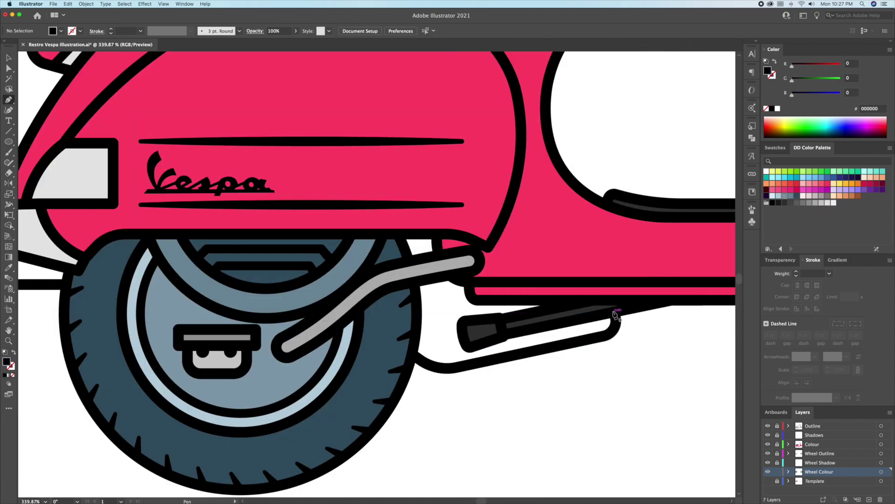
- Trace a closed dark shape for the underside area between the rear tyre, the body and the pedal's lower outline
{"action": "left_click", "coordinate": [452, 370]}
{"action": "left_click", "coordinate": [412, 353]}
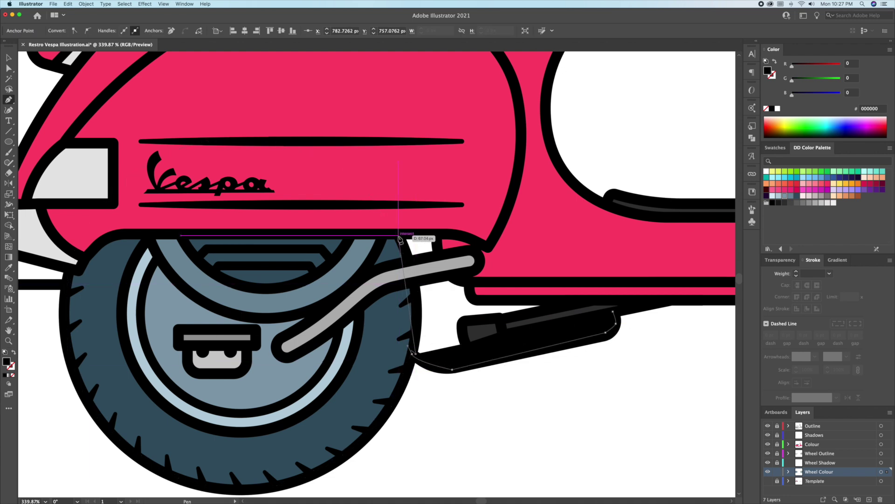
{"action": "left_click_drag", "start_coordinate": [398, 235], "coordinate": [373, 195]}
{"action": "left_click", "coordinate": [774, 61]}
{"action": "left_click_drag", "start_coordinate": [455, 277], "coordinate": [502, 299]}
{"action": "left_click", "coordinate": [595, 300]}
{"action": "left_click_drag", "start_coordinate": [613, 312], "coordinate": [615, 317]}
{"action": "left_click", "coordinate": [614, 316]}
{"action": "key", "text": "v"}
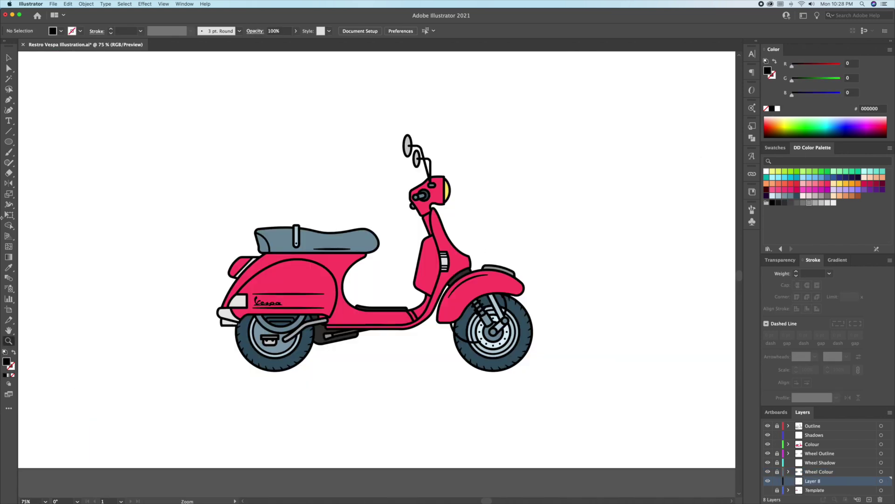
- Draw a flat black ground-shadow ellipse about 32 px high beneath both wheels on a new layer
{"action": "left_click_drag", "start_coordinate": [383, 370], "coordinate": [546, 377]}
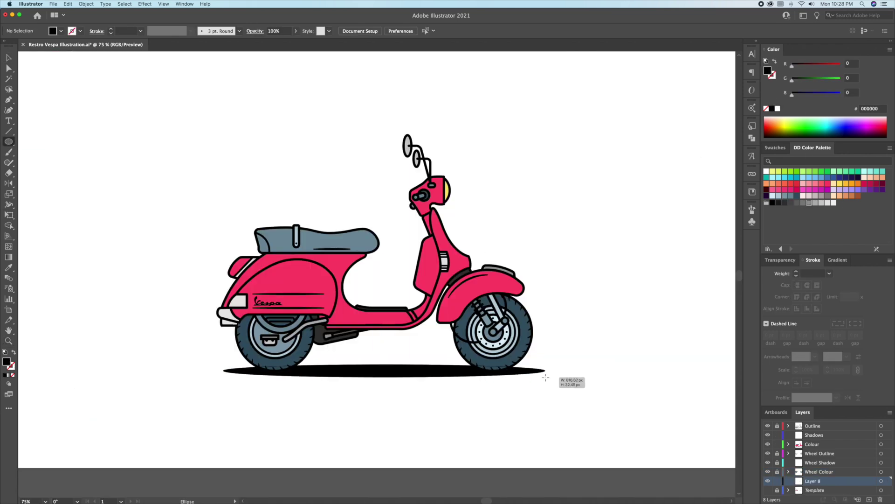
- Fill the narrow curved band at the front end of the floorboard in light grey (#CCCCCC)
{"action": "left_click", "coordinate": [459, 318]}
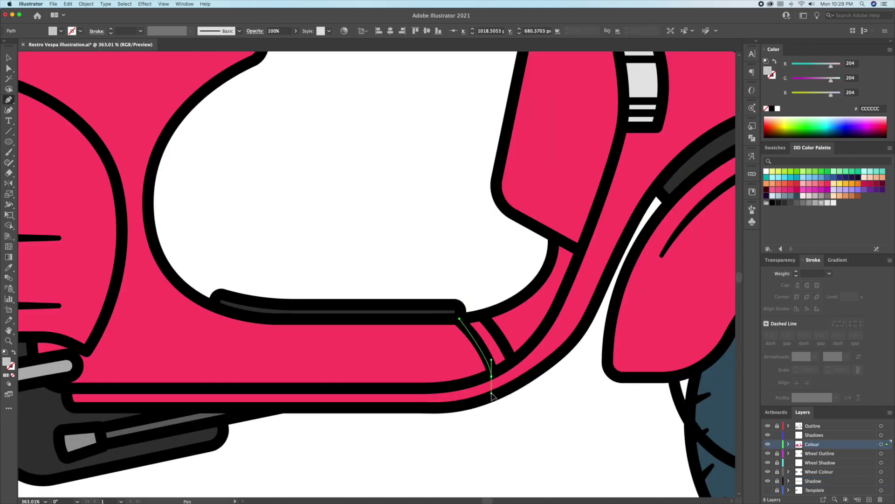
{"action": "left_click_drag", "start_coordinate": [492, 394], "coordinate": [491, 393]}
{"action": "left_click", "coordinate": [512, 361]}
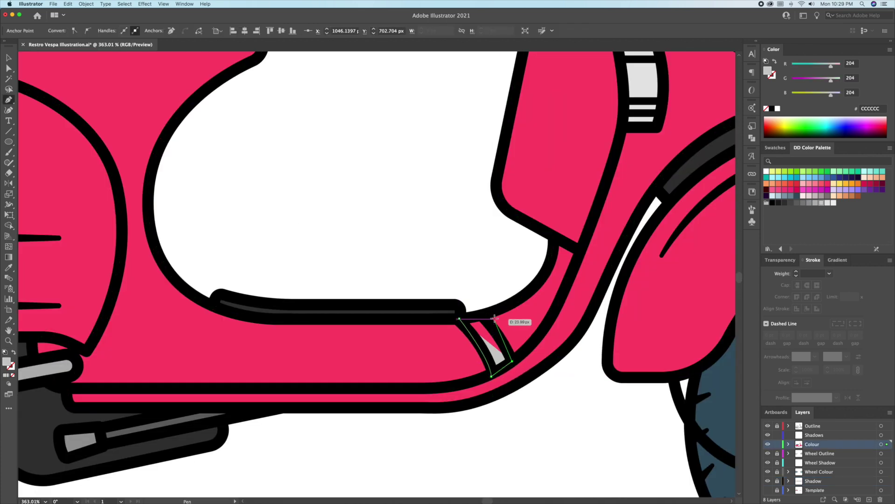
{"action": "left_click_drag", "start_coordinate": [484, 313], "coordinate": [478, 308]}
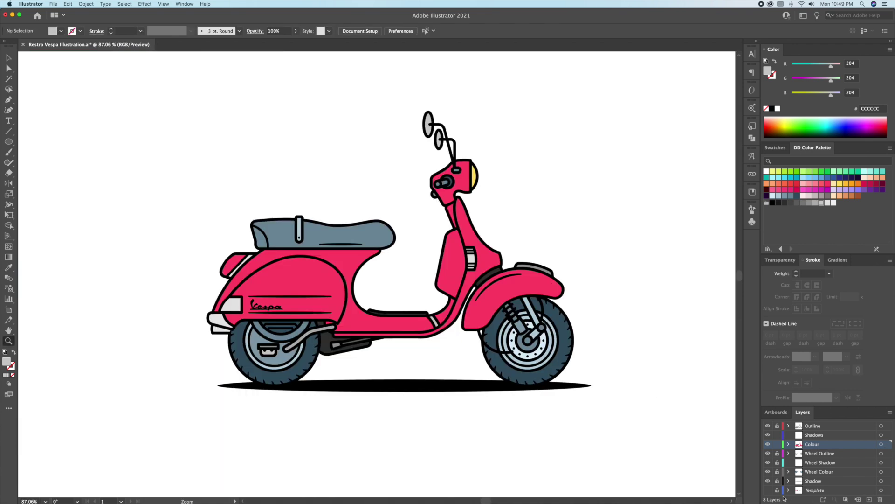
- Show the Template layer, hide the Colour layer and make the Shadows layer active
{"action": "left_click", "coordinate": [803, 262]}
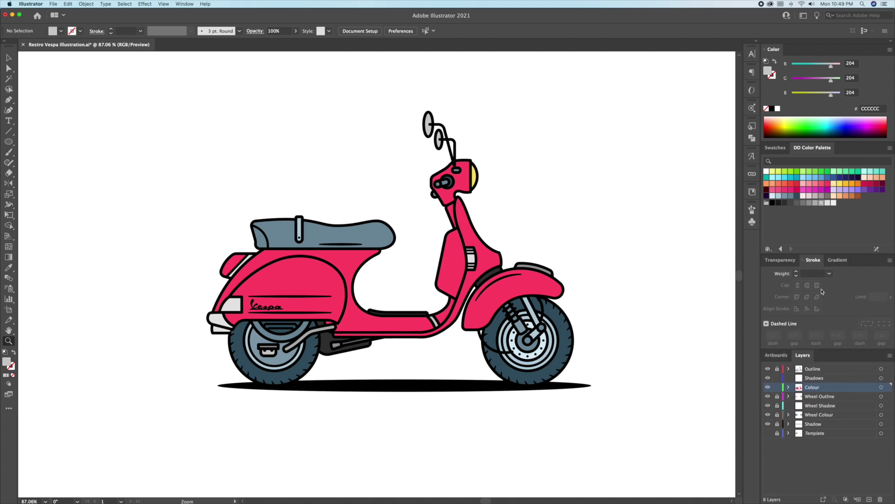
{"action": "left_click", "coordinate": [768, 433]}
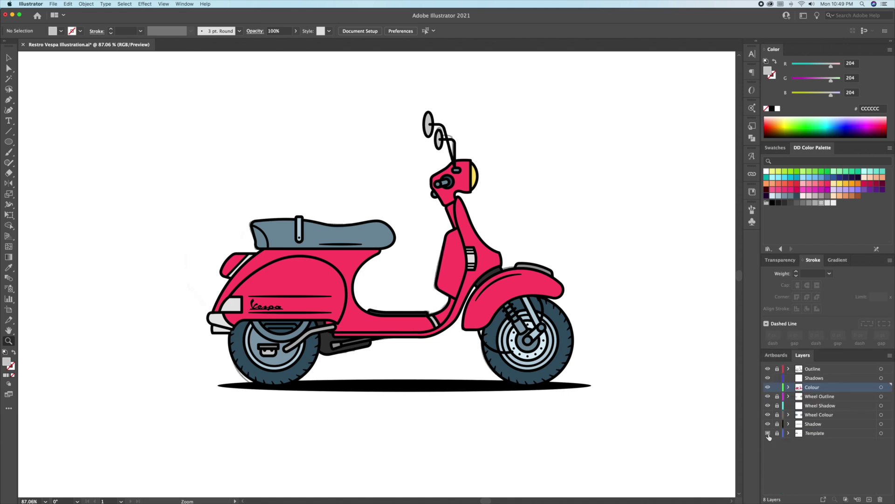
{"action": "left_click", "coordinate": [768, 387]}
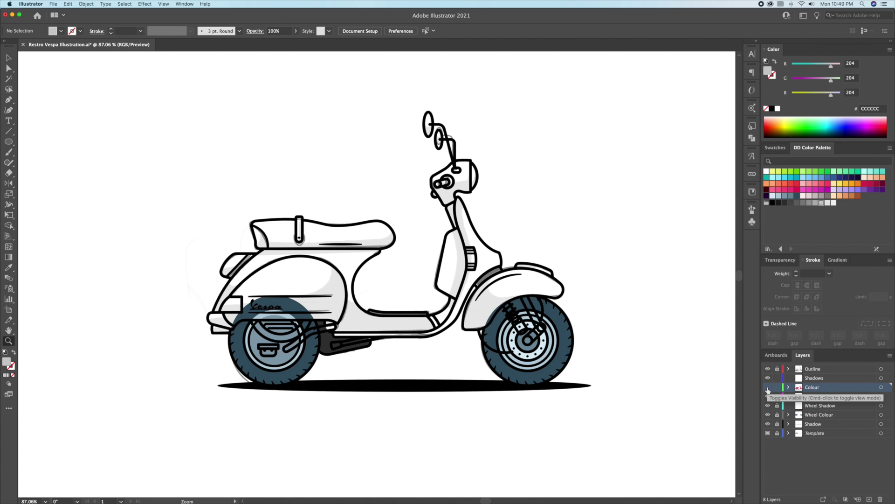
{"action": "left_click", "coordinate": [813, 378]}
- Trace the sketched shadow on the rear part of the front fender as a closed dark pink (#E22758) Pen path
{"action": "left_click_drag", "start_coordinate": [508, 298], "coordinate": [591, 288]}
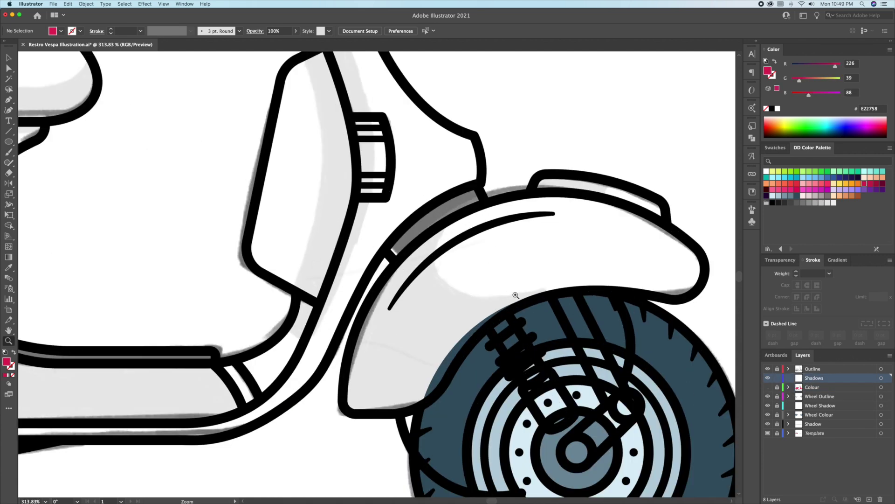
{"action": "left_click_drag", "start_coordinate": [447, 222], "coordinate": [446, 278]}
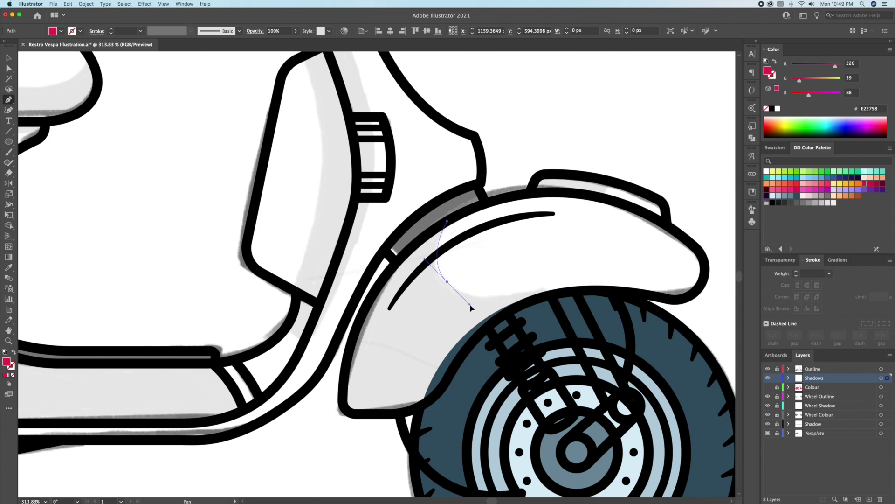
{"action": "left_click", "coordinate": [542, 295]}
{"action": "left_click_drag", "start_coordinate": [464, 352], "coordinate": [394, 416]}
{"action": "left_click", "coordinate": [343, 396]}
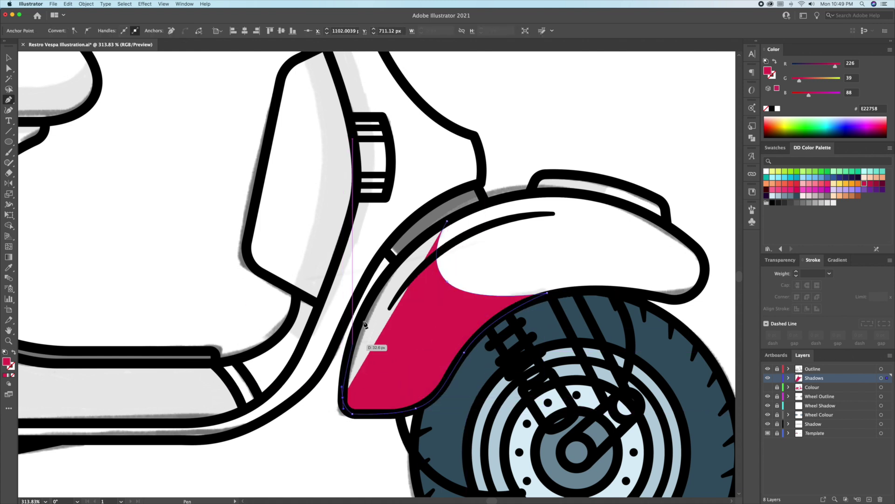
{"action": "left_click", "coordinate": [447, 222]}
{"action": "left_click_drag", "start_coordinate": [545, 142], "coordinate": [554, 159]}
{"action": "key", "text": "v"}
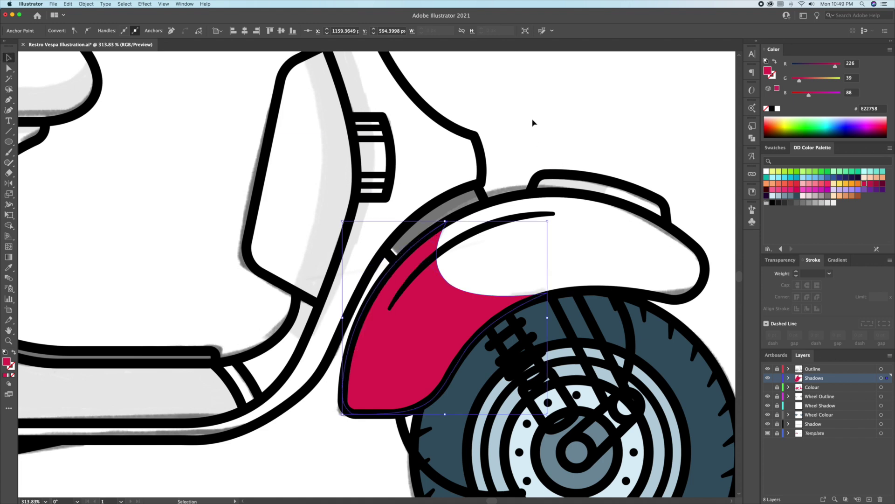
{"action": "left_click", "coordinate": [533, 122]}
{"action": "left_click", "coordinate": [768, 387]}
- Trace the dark pink (#E22758) shadow down the leg shield's neck to the grille, including the steering column strip behind it
{"action": "key", "text": "z"}
{"action": "left_click_drag", "start_coordinate": [300, 433], "coordinate": [252, 432]}
{"action": "left_click_drag", "start_coordinate": [355, 364], "coordinate": [457, 315]}
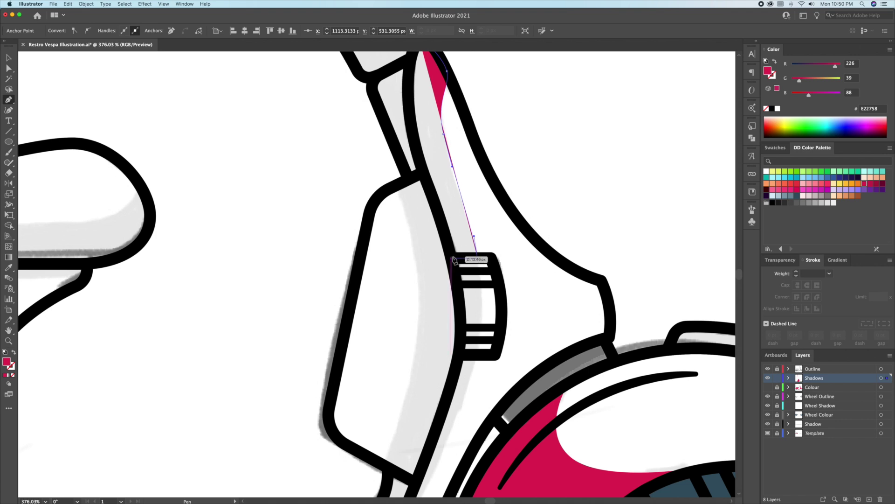
{"action": "left_click", "coordinate": [455, 259]}
{"action": "left_click", "coordinate": [481, 259]}
{"action": "left_click_drag", "start_coordinate": [447, 239], "coordinate": [460, 327]}
{"action": "left_click", "coordinate": [440, 263]}
{"action": "left_click", "coordinate": [423, 268]}
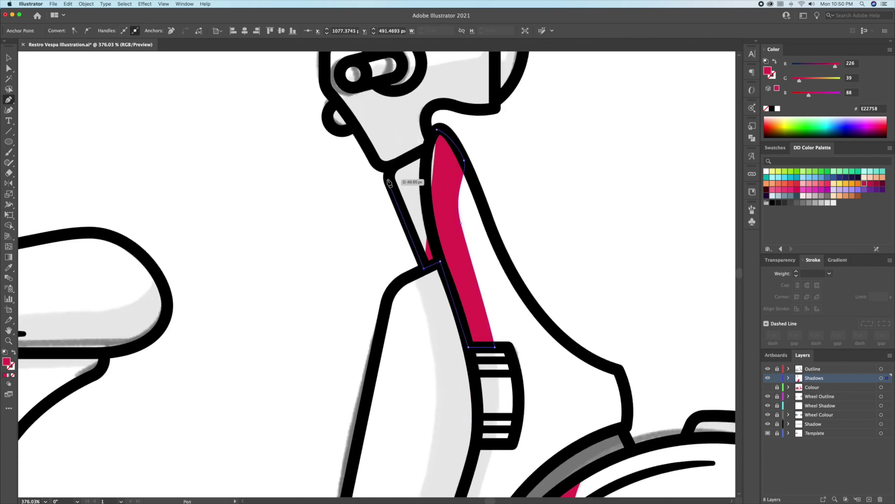
{"action": "left_click", "coordinate": [388, 172]}
{"action": "left_click", "coordinate": [407, 155]}
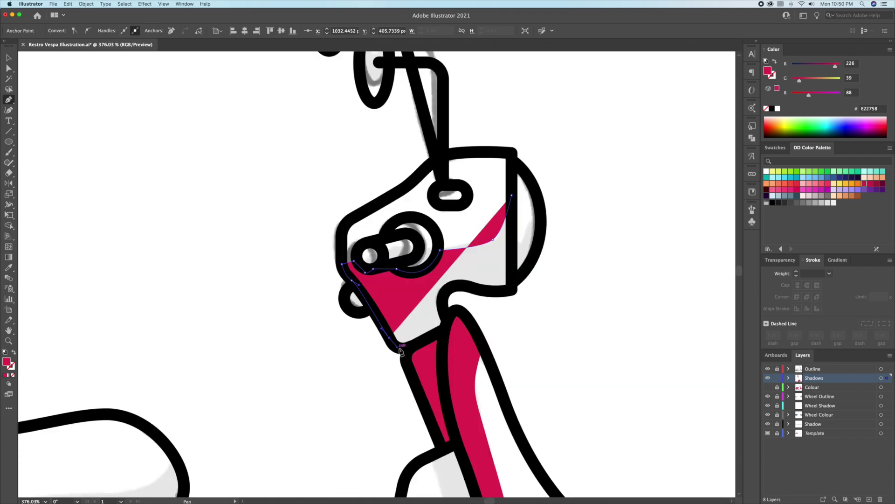
- Trace the dark pink (#E22758) shadow across the lower half of the headlight housing, around the handlebar grip
{"action": "left_click", "coordinate": [433, 335]}
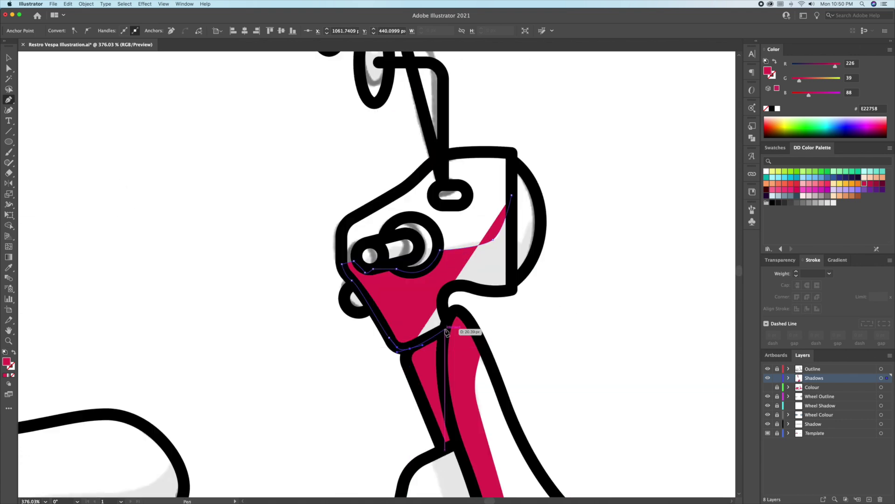
{"action": "left_click", "coordinate": [450, 319]}
{"action": "mouse_move", "coordinate": [451, 287]}
{"action": "left_mouse_down"}
{"action": "mouse_move", "coordinate": [473, 277]}
{"action": "mouse_move", "coordinate": [515, 293]}
{"action": "left_mouse_up"}
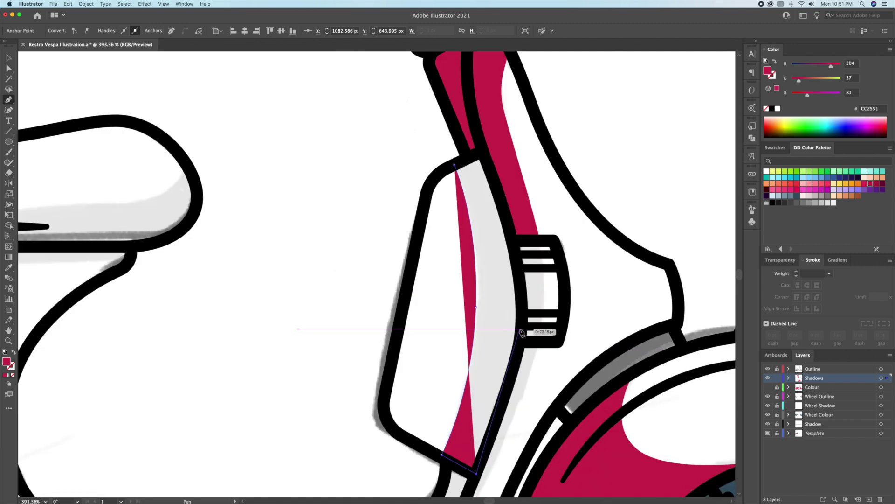
- Close a crimson (#CC2551) shadow shape along the front edge of the panel behind the leg shield
{"action": "left_click", "coordinate": [523, 295]}
{"action": "left_click_drag", "start_coordinate": [483, 150], "coordinate": [485, 142]}
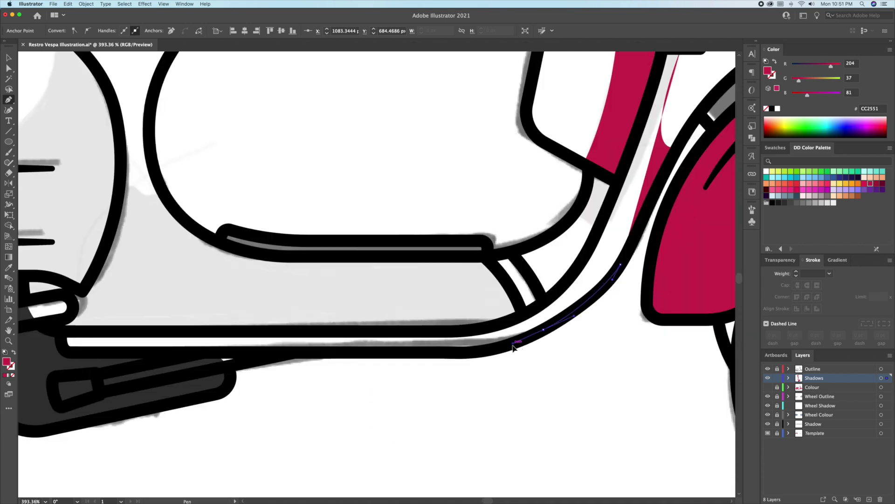
- Trace and close the crimson (#CC2551) shadow along the leg shield's outer edge and the narrow strip beneath the footboard
{"action": "scroll", "coordinate": [513, 327], "scroll_direction": "left", "scroll_amount": 3}
{"action": "left_click", "coordinate": [529, 334]}
{"action": "left_click", "coordinate": [454, 334]}
{"action": "left_click", "coordinate": [162, 334]}
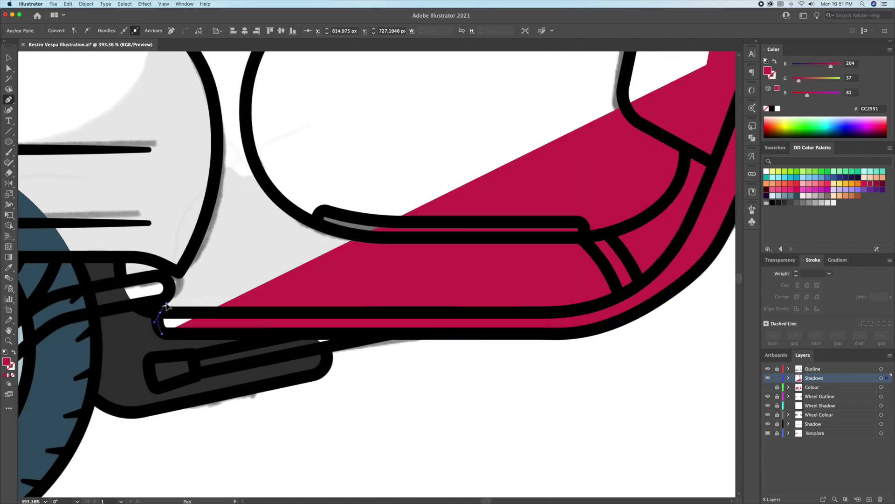
{"action": "left_click", "coordinate": [160, 312]}
{"action": "left_click_drag", "start_coordinate": [523, 312], "coordinate": [583, 312]}
{"action": "left_click_drag", "start_coordinate": [663, 273], "coordinate": [481, 294]}
{"action": "left_click_drag", "start_coordinate": [549, 102], "coordinate": [561, 81]}
{"action": "left_click_drag", "start_coordinate": [562, 157], "coordinate": [563, 160]}
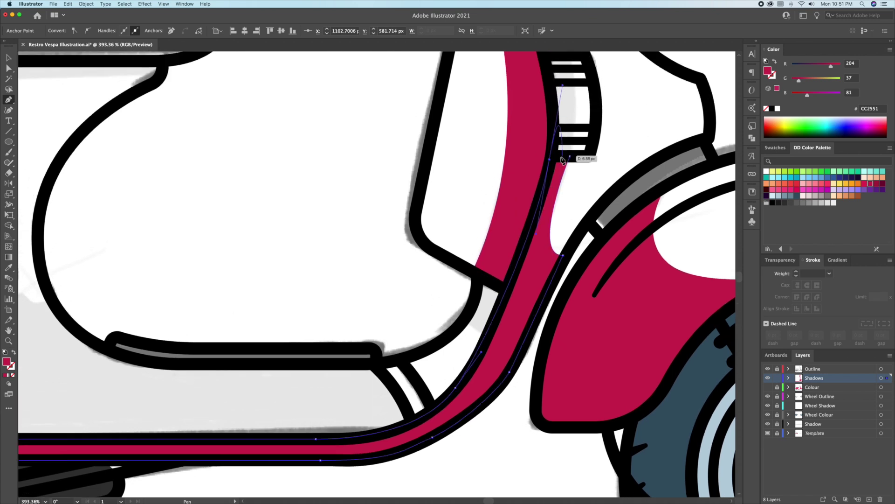
- Trace the crimson (#CC2551) shadow on the body section below the footboard, from the curved front edge back to the side panel
{"action": "left_click_drag", "start_coordinate": [626, 371], "coordinate": [589, 372]}
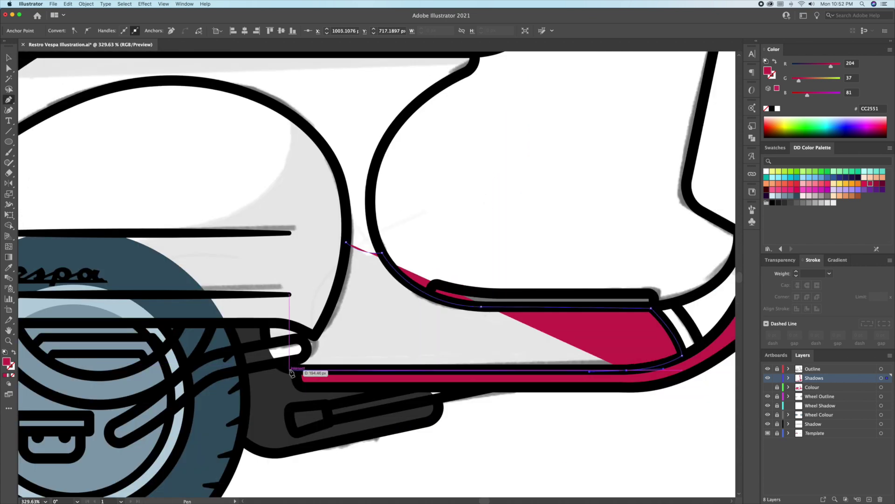
{"action": "left_click_drag", "start_coordinate": [299, 370], "coordinate": [305, 331]}
{"action": "left_click", "coordinate": [278, 364]}
{"action": "left_click", "coordinate": [302, 341]}
{"action": "left_click", "coordinate": [286, 340]}
{"action": "left_click", "coordinate": [267, 343]}
{"action": "left_click", "coordinate": [266, 326]}
{"action": "left_click", "coordinate": [270, 323]}
{"action": "left_click", "coordinate": [346, 242]}
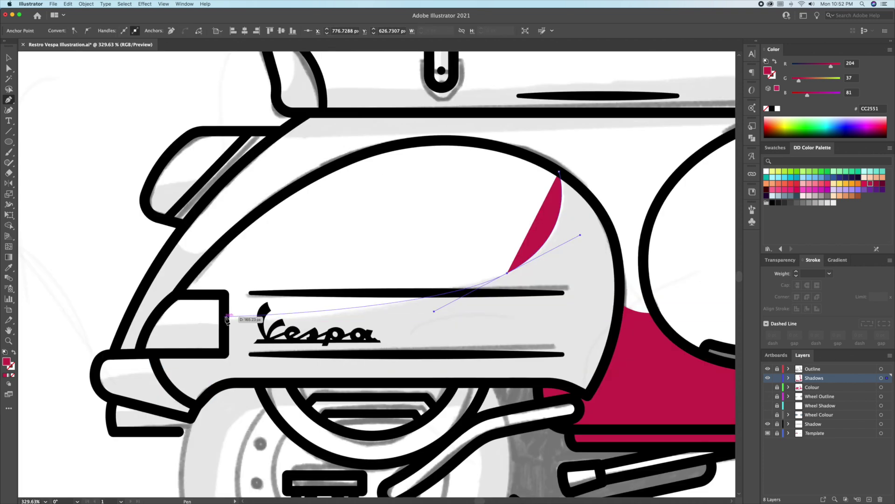
- Trace the crimson (#CC2551) shadow over the lower part and front edge of the rear side panel, around the Vespa lettering
{"action": "left_click", "coordinate": [225, 317]}
{"action": "left_click", "coordinate": [225, 351]}
{"action": "left_click", "coordinate": [156, 351]}
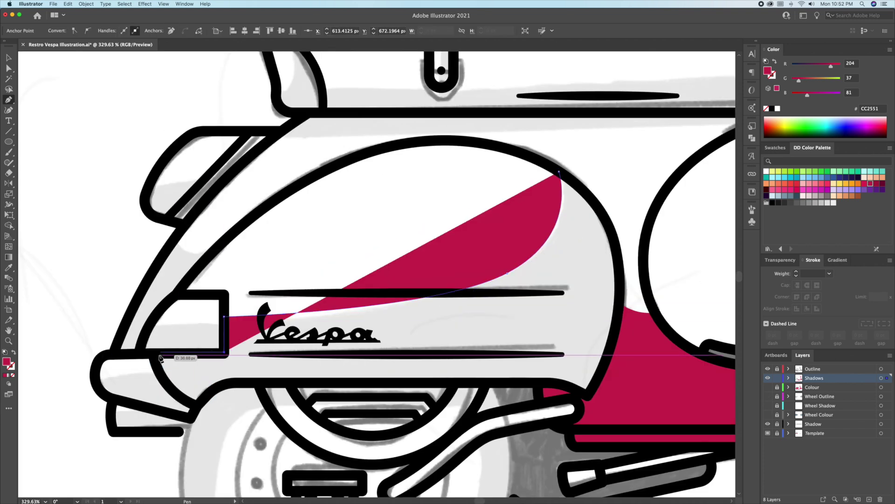
{"action": "left_click_drag", "start_coordinate": [238, 414], "coordinate": [237, 414]}
{"action": "left_click", "coordinate": [199, 406]}
{"action": "left_click_drag", "start_coordinate": [238, 382], "coordinate": [267, 383]}
{"action": "left_click_drag", "start_coordinate": [534, 382], "coordinate": [571, 382]}
{"action": "left_click", "coordinate": [583, 393]}
{"action": "left_click_drag", "start_coordinate": [620, 282], "coordinate": [620, 218]}
{"action": "left_click_drag", "start_coordinate": [559, 171], "coordinate": [533, 156]}
{"action": "left_click_drag", "start_coordinate": [533, 156], "coordinate": [533, 156]}
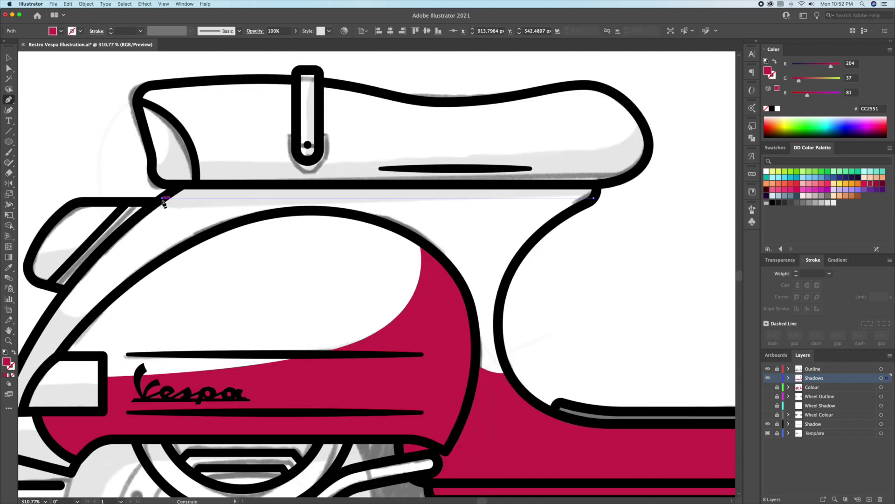
- Trace crimson (#CC2551) shadows as a narrow strip directly under the seat and across the lower part of the tail light
{"action": "left_click", "coordinate": [163, 198]}
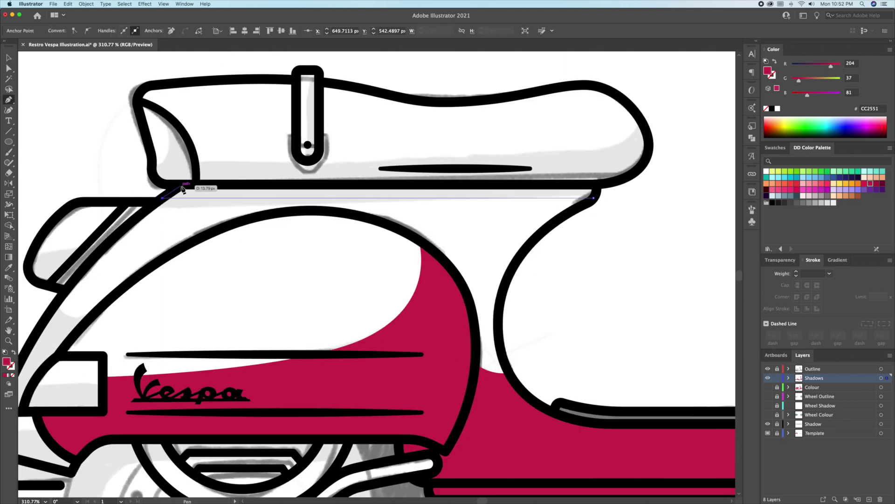
{"action": "left_click", "coordinate": [181, 185]}
{"action": "left_click", "coordinate": [597, 186]}
{"action": "left_click", "coordinate": [594, 198]}
{"action": "left_click", "coordinate": [602, 231], "text": "super"}
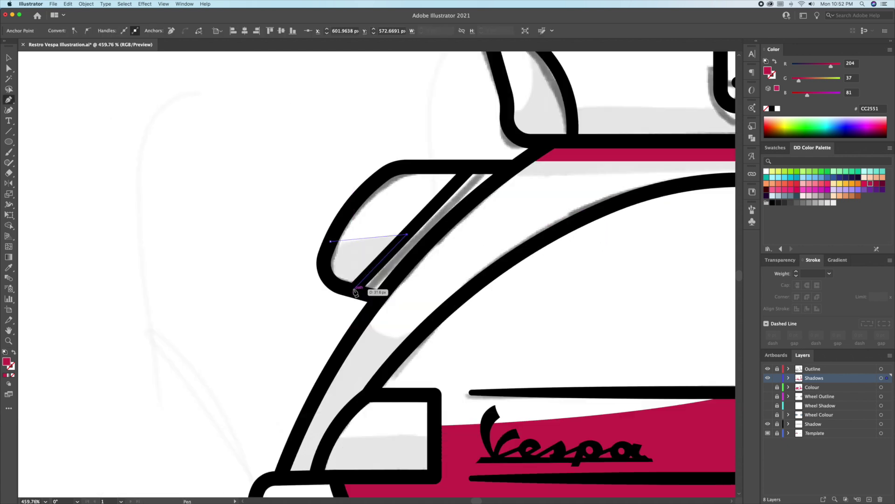
{"action": "left_click", "coordinate": [354, 289]}
{"action": "left_click_drag", "start_coordinate": [326, 277], "coordinate": [323, 266]}
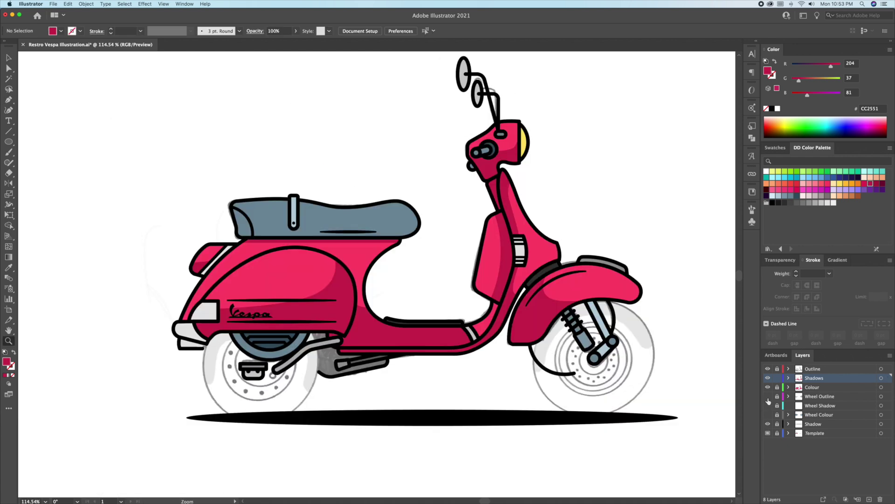
- Show the hidden wheel layers, unlock the Colour layer and copy the seat's colour shape onto the Shadows layer
{"action": "left_click_drag", "start_coordinate": [767, 396], "coordinate": [768, 415]}
{"action": "mouse_move", "coordinate": [767, 415]}
{"action": "left_mouse_down"}
{"action": "mouse_move", "coordinate": [767, 387]}
{"action": "mouse_move", "coordinate": [756, 413]}
{"action": "left_mouse_up"}
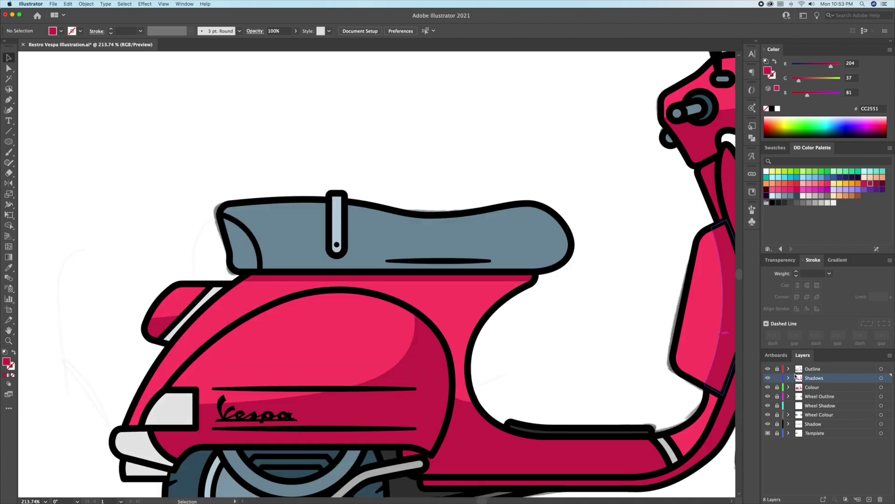
{"action": "left_click", "coordinate": [778, 387]}
{"action": "left_click", "coordinate": [515, 248]}
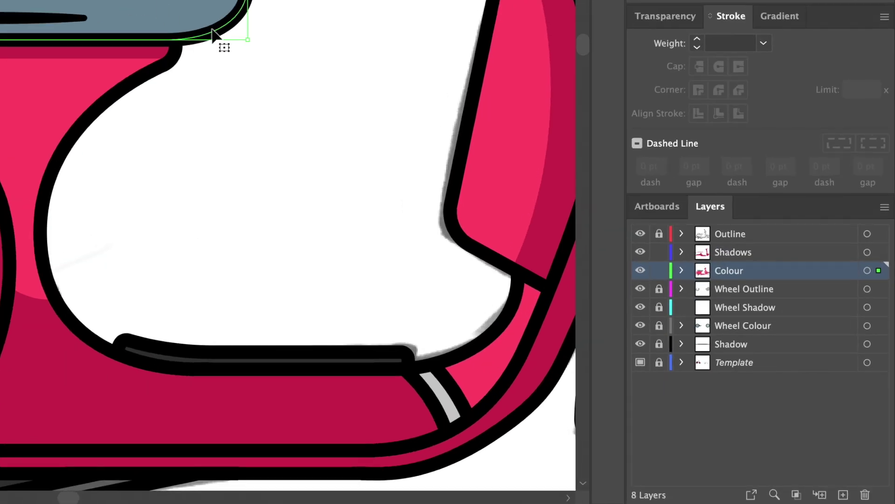
{"action": "left_click_drag", "start_coordinate": [878, 270], "coordinate": [879, 252]}
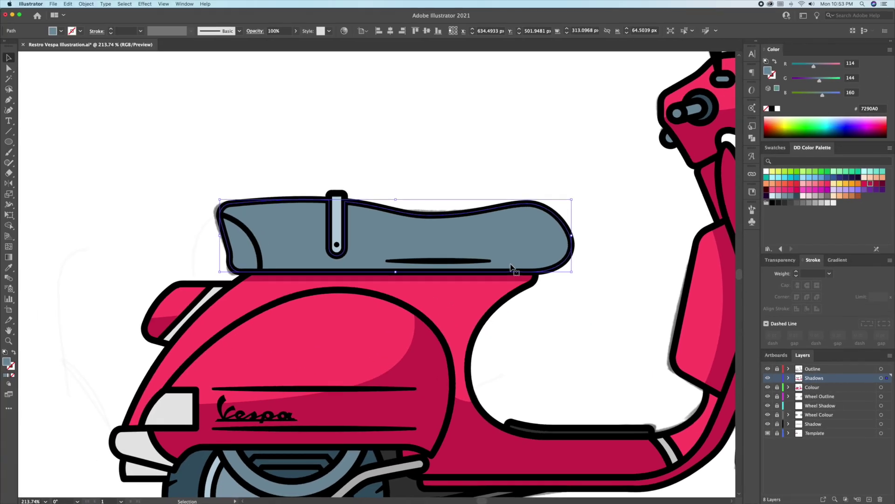
- Duplicate the seat shape slightly upward and remove everything except the band along the seat's bottom with Shape Builder
{"action": "left_click_drag", "start_coordinate": [515, 263], "coordinate": [515, 167]}
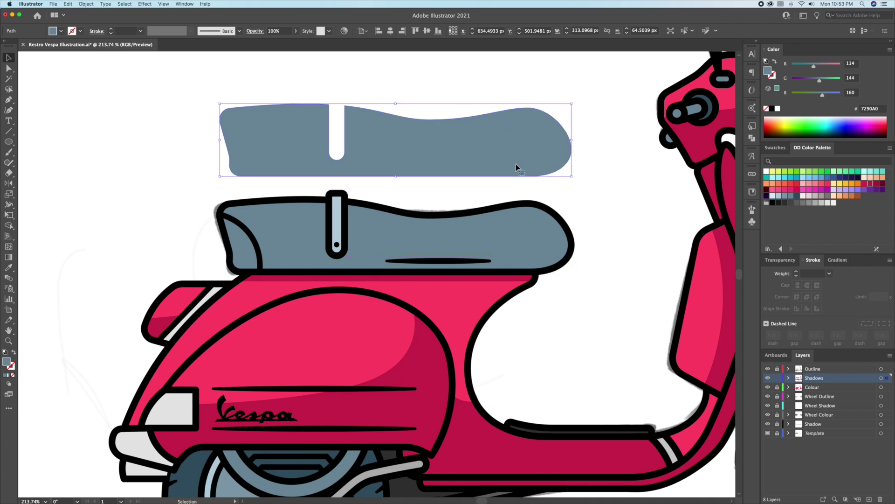
{"action": "key", "text": "super+z"}
{"action": "left_click_drag", "start_coordinate": [516, 242], "coordinate": [520, 229]}
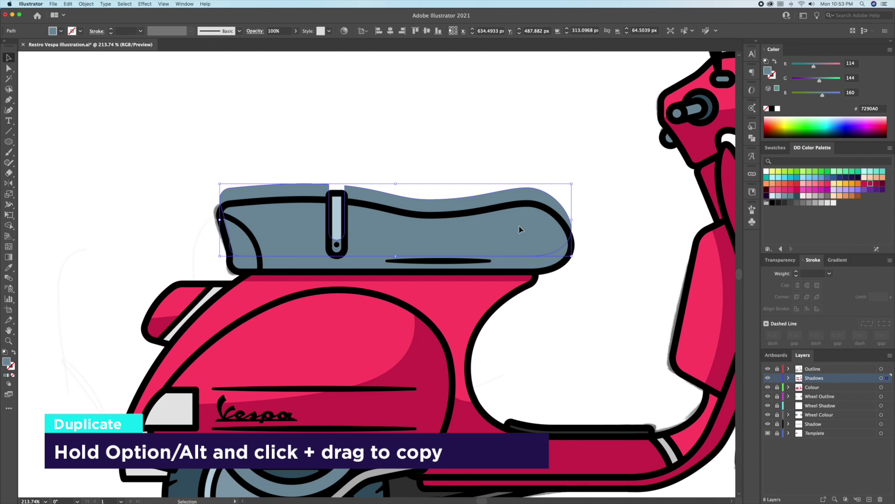
{"action": "key", "text": "super+a"}
{"action": "key", "text": "shift+m"}
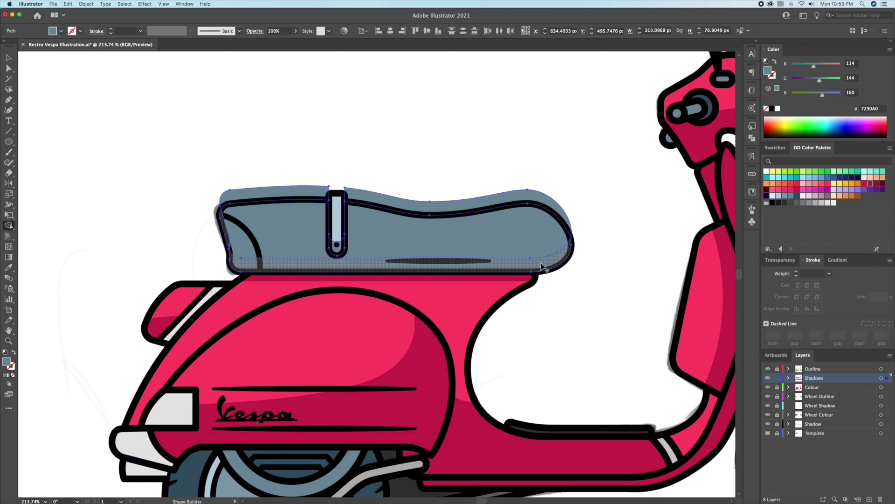
{"action": "left_click_drag", "start_coordinate": [530, 236], "coordinate": [531, 165]}
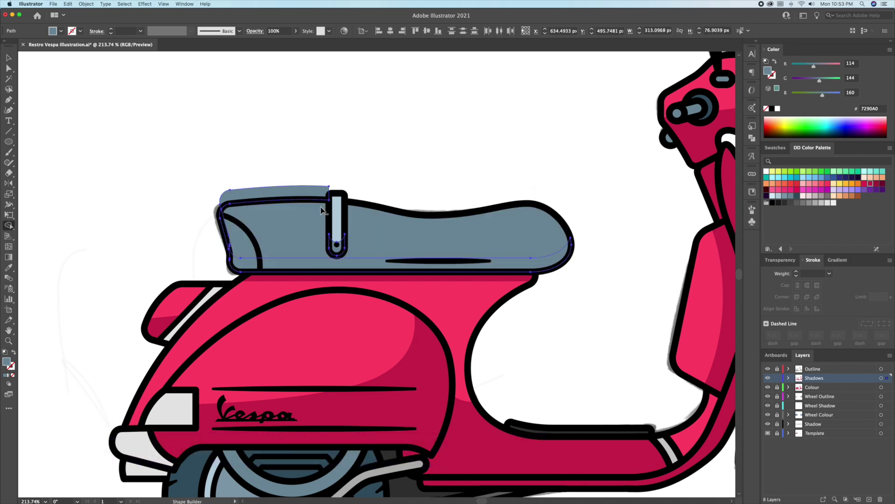
{"action": "left_click", "coordinate": [309, 193], "text": "alt"}
{"action": "key", "text": "v"}
{"action": "left_click", "coordinate": [168, 199]}
- Recolour the shadow band along the seat's bottom dark slate blue
{"action": "left_click", "coordinate": [312, 265]}
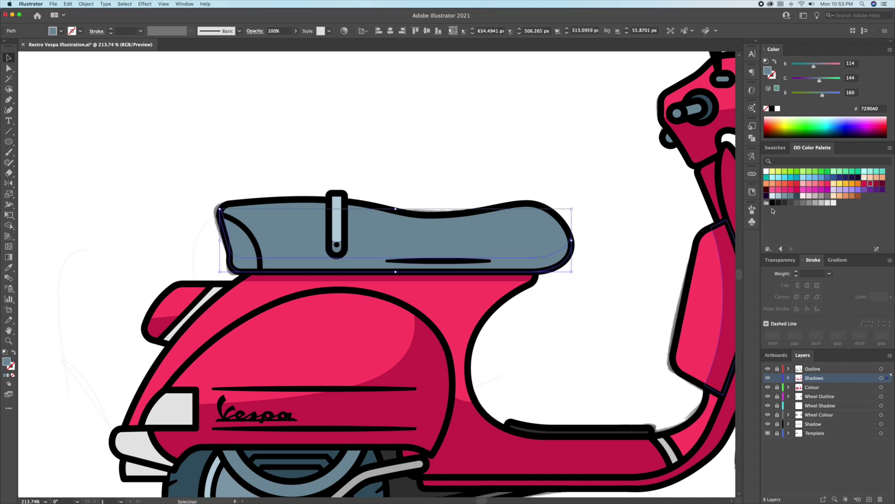
{"action": "left_click", "coordinate": [797, 196]}
{"action": "key", "text": "super+shift+a"}
{"action": "key", "text": "super+0"}
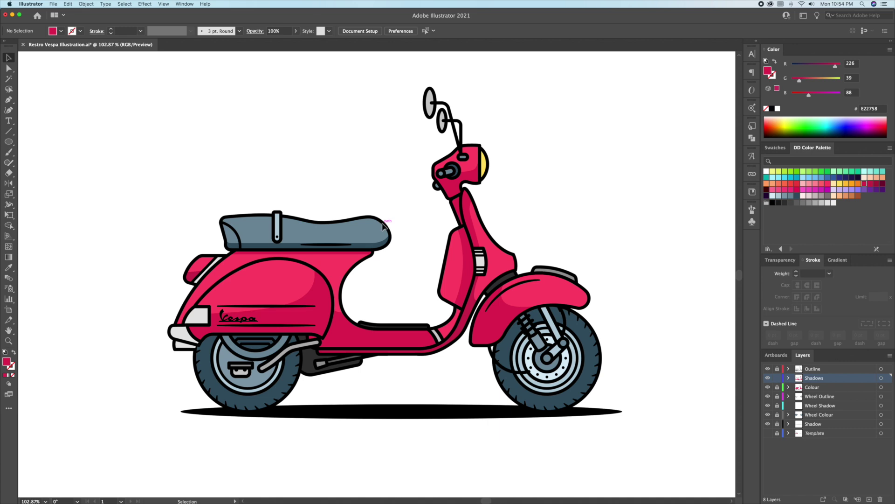
- Add two thin light blue ellipse highlights along the seat's top edge, one on the rear part and one on the front
{"action": "key", "text": "z"}
{"action": "left_click_drag", "start_coordinate": [263, 229], "coordinate": [308, 216]}
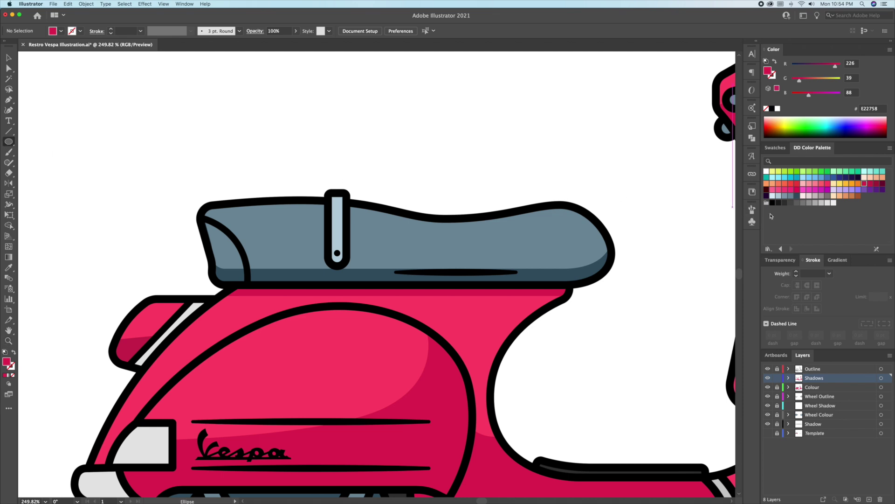
{"action": "left_click", "coordinate": [774, 198]}
{"action": "mouse_move", "coordinate": [228, 203]}
{"action": "left_mouse_down"}
{"action": "mouse_move", "coordinate": [336, 215]}
{"action": "mouse_move", "coordinate": [328, 213]}
{"action": "left_mouse_up"}
{"action": "mouse_move", "coordinate": [422, 219]}
{"action": "left_mouse_down"}
{"action": "mouse_move", "coordinate": [557, 232]}
{"action": "mouse_move", "coordinate": [563, 222]}
{"action": "mouse_move", "coordinate": [552, 218]}
{"action": "left_mouse_up"}
{"action": "key", "text": "r"}
{"action": "key", "text": "v"}
{"action": "left_click_drag", "start_coordinate": [353, 160], "coordinate": [446, 181]}
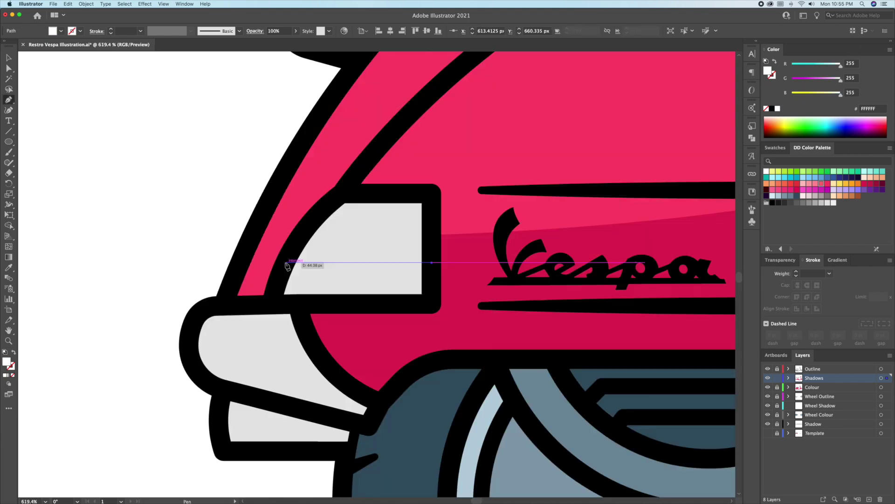
- Draw a closed Pen shape across the lower half of the light grey panel behind the Vespa lettering and fill it mid grey
{"action": "left_click", "coordinate": [431, 262]}
{"action": "left_click", "coordinate": [431, 303]}
{"action": "left_click", "coordinate": [270, 302]}
{"action": "left_click", "coordinate": [285, 262]}
{"action": "left_click", "coordinate": [810, 203]}
{"action": "left_click", "coordinate": [426, 210]}
{"action": "left_click", "coordinate": [776, 183]}
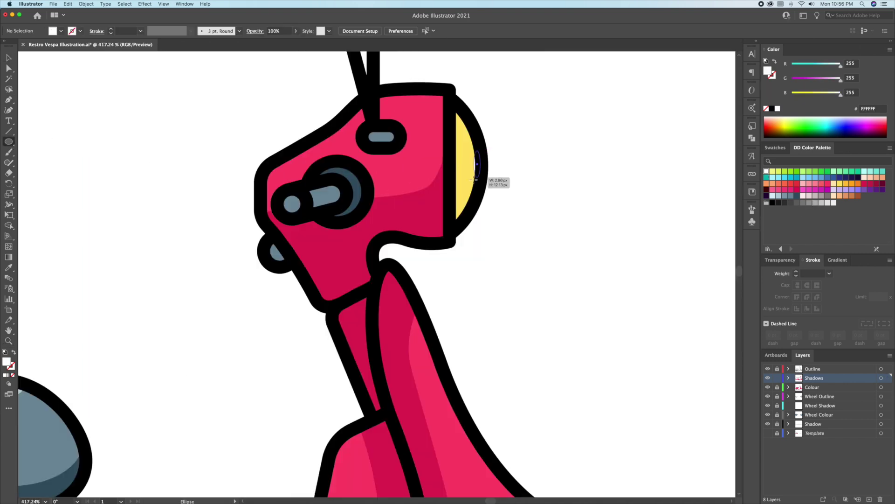
- Draw a white ellipse highlight on the headlight lens and position a tilted one along the leg shield's front edge
{"action": "left_click_drag", "start_coordinate": [474, 180], "coordinate": [473, 193]}
{"action": "left_click_drag", "start_coordinate": [396, 146], "coordinate": [470, 164]}
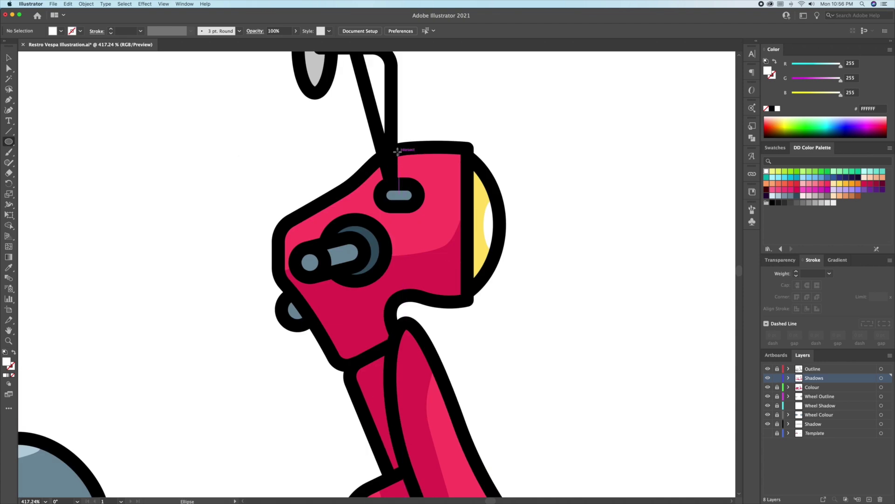
{"action": "left_click", "coordinate": [780, 259]}
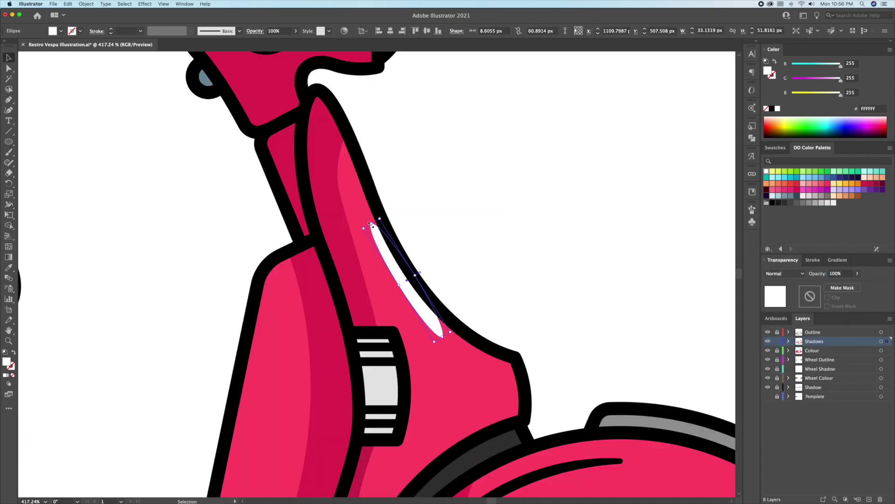
{"action": "left_click_drag", "start_coordinate": [410, 274], "coordinate": [392, 245]}
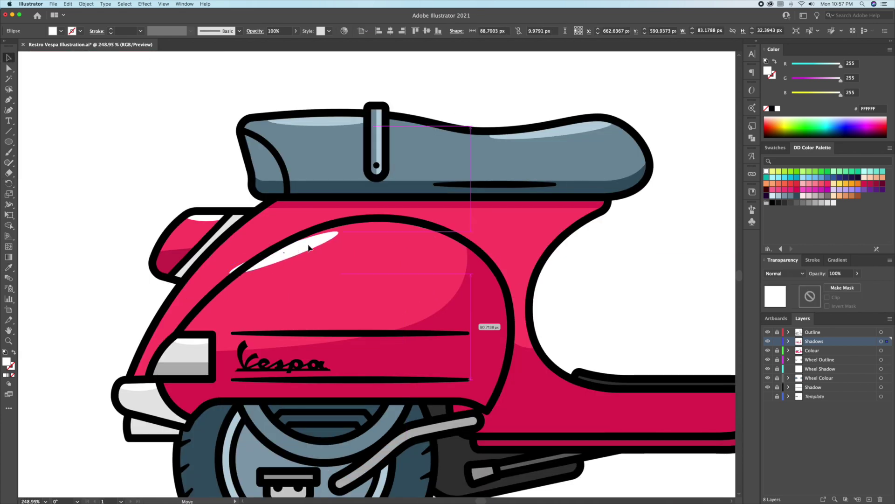
- Place white ellipse highlights at 50% opacity on the side panel's upper rear edge and along the body below the footboard
{"action": "left_click_drag", "start_coordinate": [357, 231], "coordinate": [362, 228]}
{"action": "key", "text": "v"}
{"action": "left_click_drag", "start_coordinate": [301, 247], "coordinate": [296, 250]}
{"action": "left_click_drag", "start_coordinate": [648, 237], "coordinate": [411, 279]}
{"action": "key", "text": "i"}
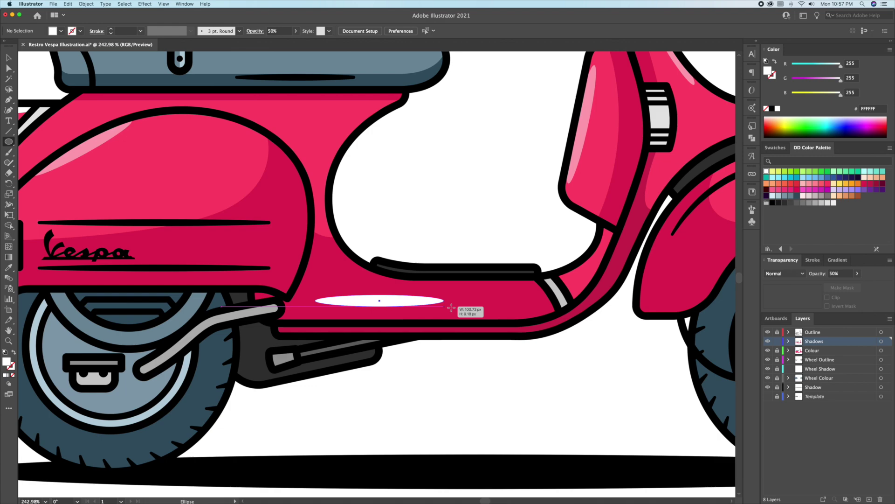
{"action": "left_click_drag", "start_coordinate": [451, 307], "coordinate": [485, 308]}
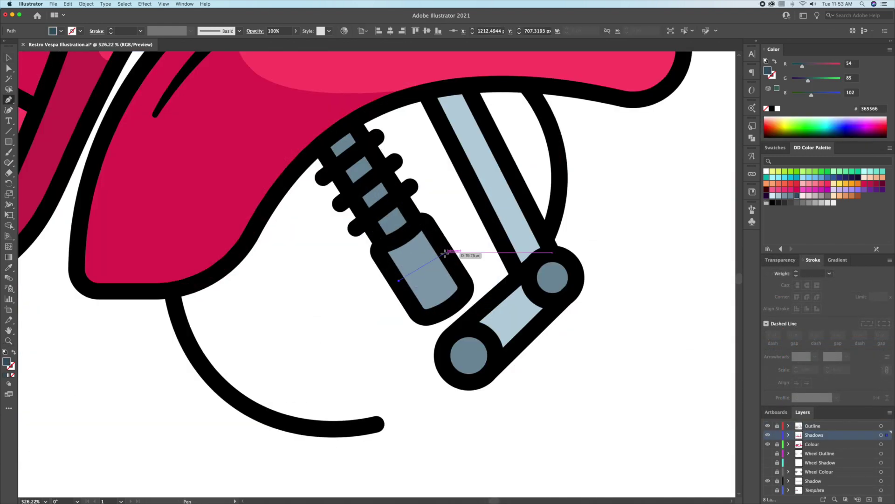
- Trace a dark slate blue (#365566) shadow over the lower half of the front shock absorber's cylinder
{"action": "left_click", "coordinate": [444, 253]}
{"action": "left_click", "coordinate": [467, 286]}
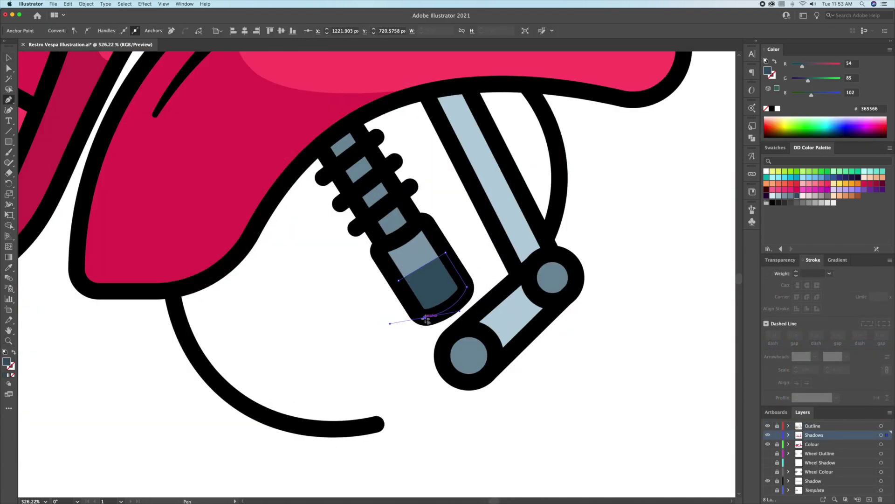
{"action": "left_click", "coordinate": [9, 111]}
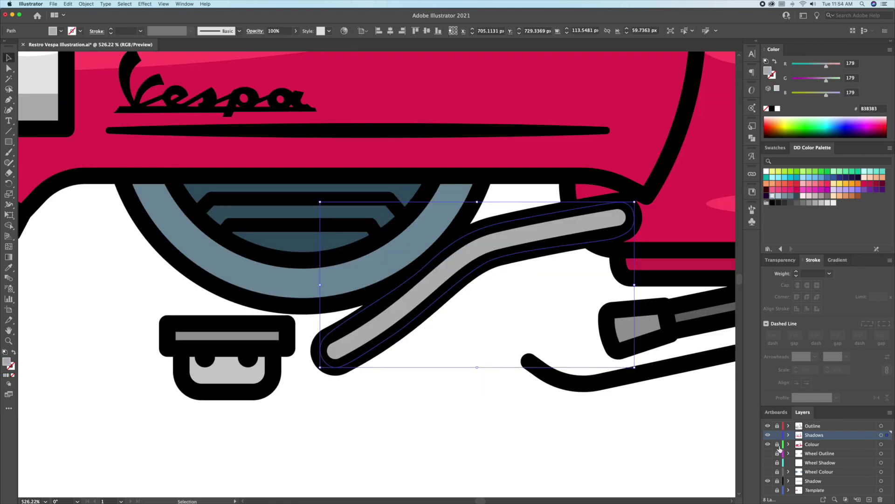
- Offset a duplicate of the exhaust pipe's colour shape and trim the excess with Shape Builder, leaving a shadow along the pipe
{"action": "left_click_drag", "start_coordinate": [497, 249], "coordinate": [506, 261]}
{"action": "left_click", "coordinate": [486, 242], "text": "shift"}
{"action": "key", "text": "shift+m"}
{"action": "left_click", "coordinate": [485, 242], "text": "alt"}
{"action": "left_click", "coordinate": [500, 270], "text": "alt"}
{"action": "key", "text": "v"}
{"action": "left_click", "coordinate": [507, 297]}
- Recolour the shadow along the exhaust pipe's lower edge a darker grey
{"action": "left_click", "coordinate": [436, 295]}
{"action": "left_click", "coordinate": [821, 203]}
{"action": "left_click", "coordinate": [816, 204]}
{"action": "left_click", "coordinate": [809, 204]}
{"action": "left_click", "coordinate": [803, 203]}
{"action": "left_click", "coordinate": [414, 381]}
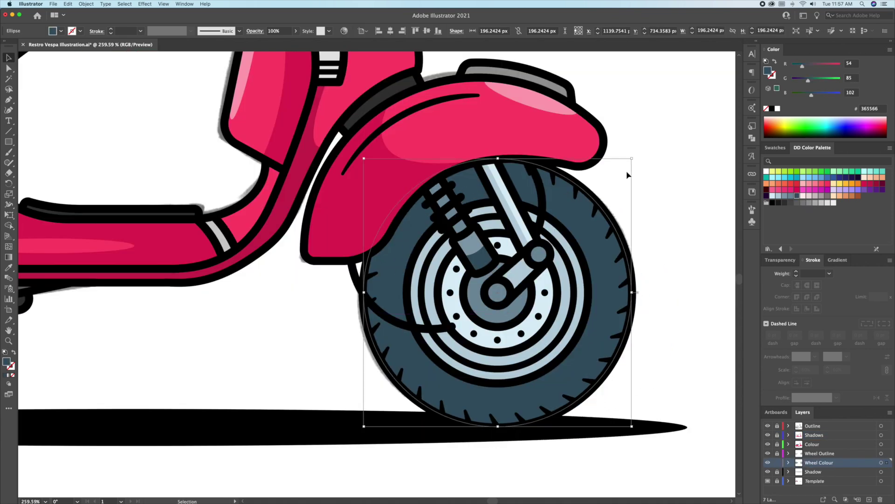
- Offset a duplicate of the front tyre's circle down and forward, then remove the part outside the tyre with Shape Builder
{"action": "left_click_drag", "start_coordinate": [576, 213], "coordinate": [593, 231]}
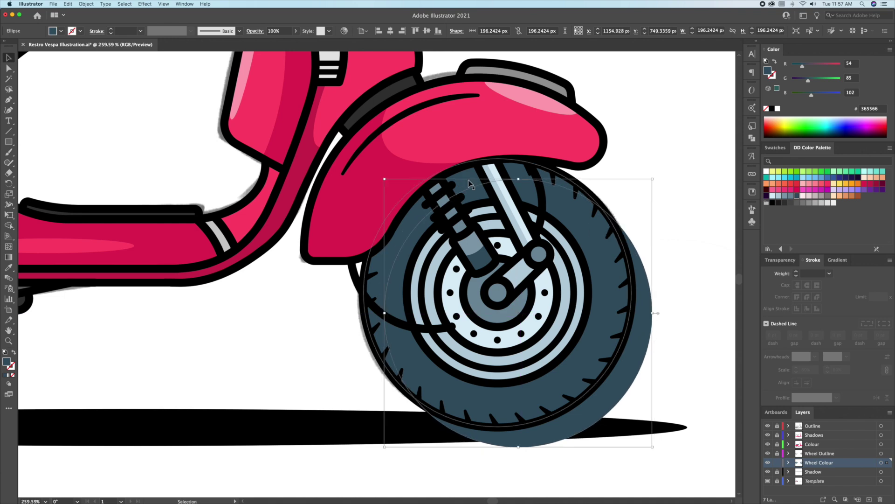
{"action": "left_click_drag", "start_coordinate": [651, 182], "coordinate": [646, 186]}
{"action": "left_click", "coordinate": [544, 174], "text": "shift"}
{"action": "key", "text": "shift+m"}
{"action": "left_click", "coordinate": [601, 394], "text": "alt"}
{"action": "key", "text": "v"}
{"action": "left_click", "coordinate": [650, 368]}
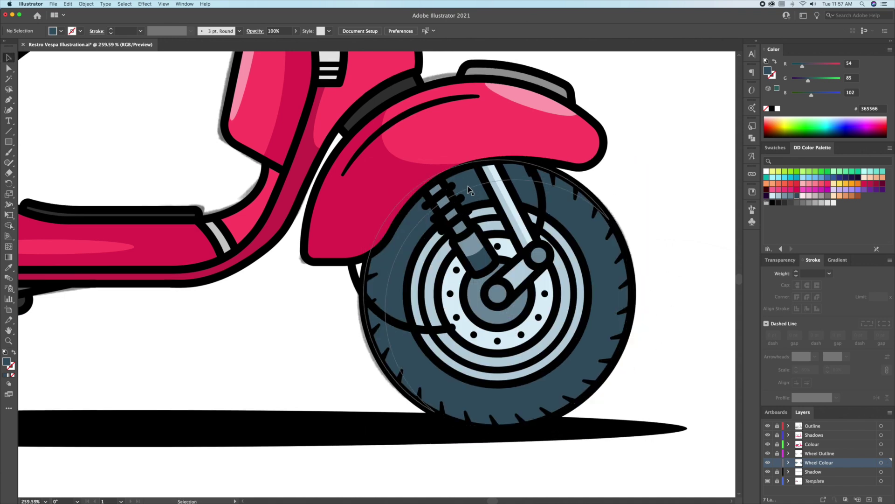
- Darken the crescent shadow along the front tyre's upper rear edge and move the slate blue (#7290A0) ellipse highlight to its front edge
{"action": "left_click", "coordinate": [466, 184]}
{"action": "double_click", "coordinate": [767, 70]}
{"action": "key", "text": "Return"}
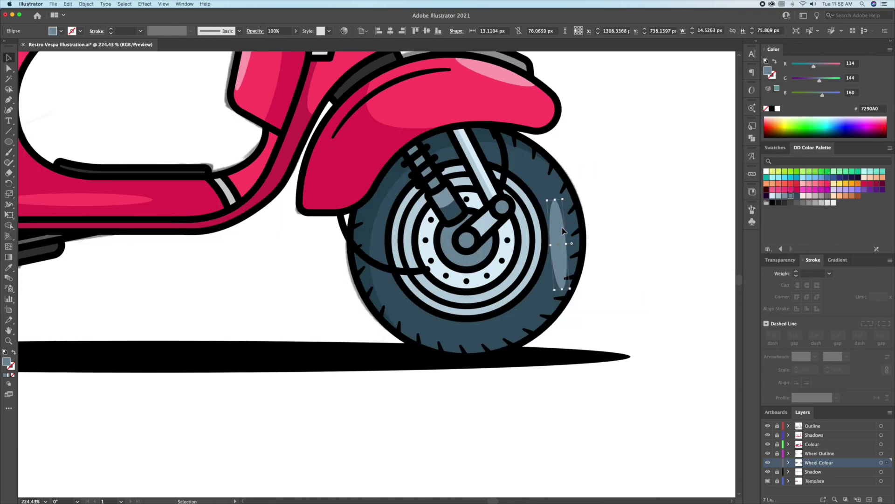
{"action": "left_click_drag", "start_coordinate": [565, 229], "coordinate": [576, 214]}
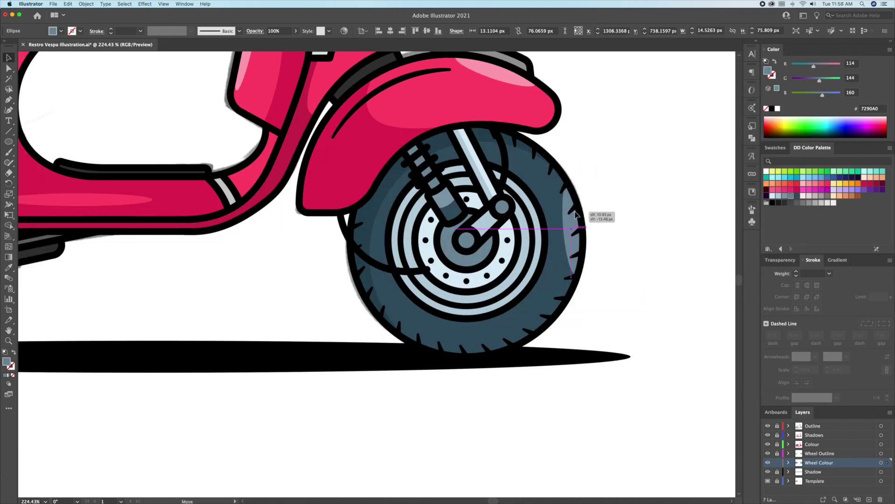
{"action": "left_click", "coordinate": [635, 206]}
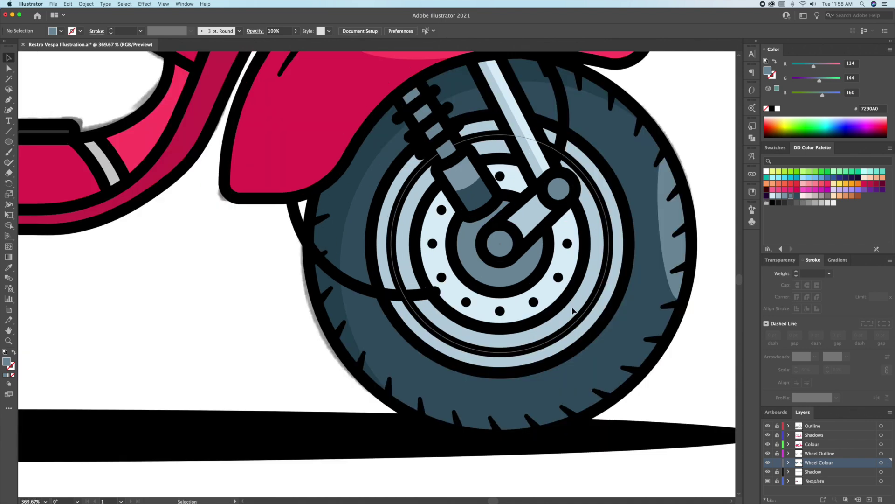
{"action": "left_click", "coordinate": [550, 300]}
{"action": "left_click_drag", "start_coordinate": [583, 161], "coordinate": [567, 176]}
{"action": "key", "text": "super+z"}
{"action": "key", "text": "super+shift+a"}
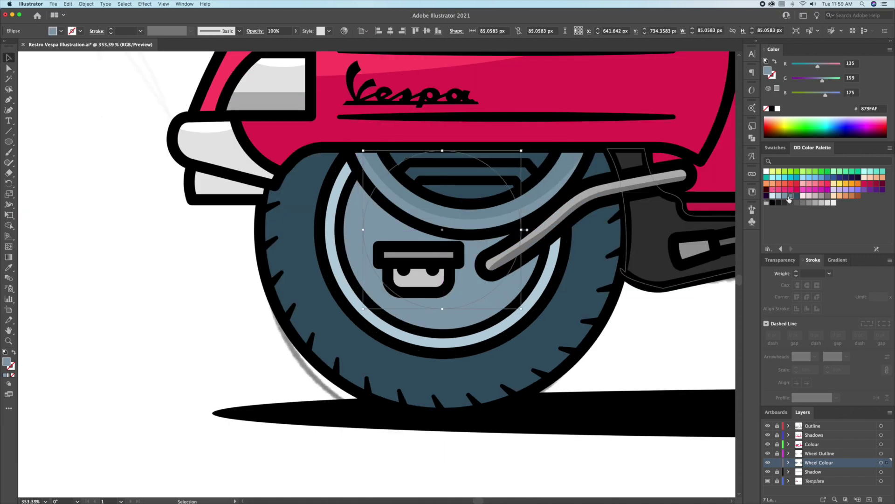
- Recolour the offset circle inside the rear wheel's hub dark blue (#365566) and set its opacity to 60%
{"action": "left_click", "coordinate": [797, 196]}
{"action": "left_click", "coordinate": [679, 336]}
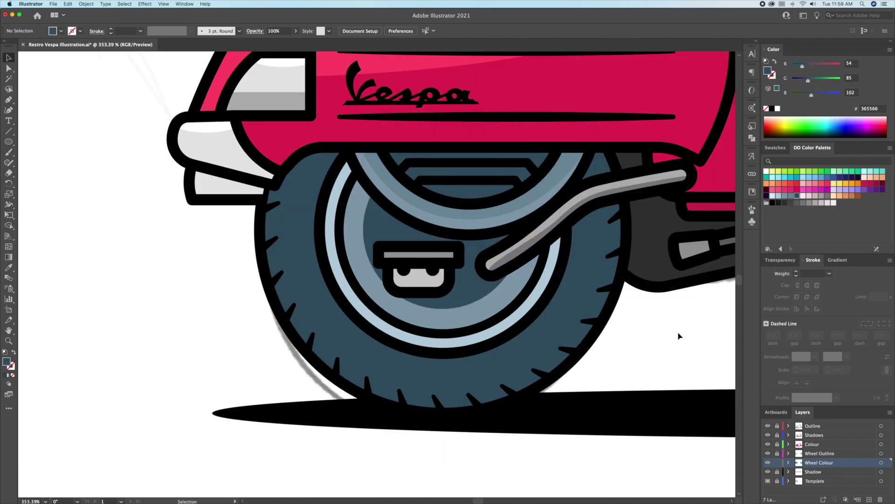
{"action": "left_click", "coordinate": [481, 294]}
{"action": "left_click", "coordinate": [780, 260]}
{"action": "left_click", "coordinate": [818, 274]}
{"action": "type", "text": "60"}
{"action": "key", "text": "Return"}
{"action": "left_click", "coordinate": [666, 331]}
- Draw a narrow ellipse about 8 by 64 px, sample the hub's lighter blue, then rotate and place it as a highlight on the rear tyre's lower front edge
{"action": "left_click", "coordinate": [574, 337]}
{"action": "left_click", "coordinate": [75, 281]}
{"action": "left_click_drag", "start_coordinate": [588, 332], "coordinate": [594, 408]}
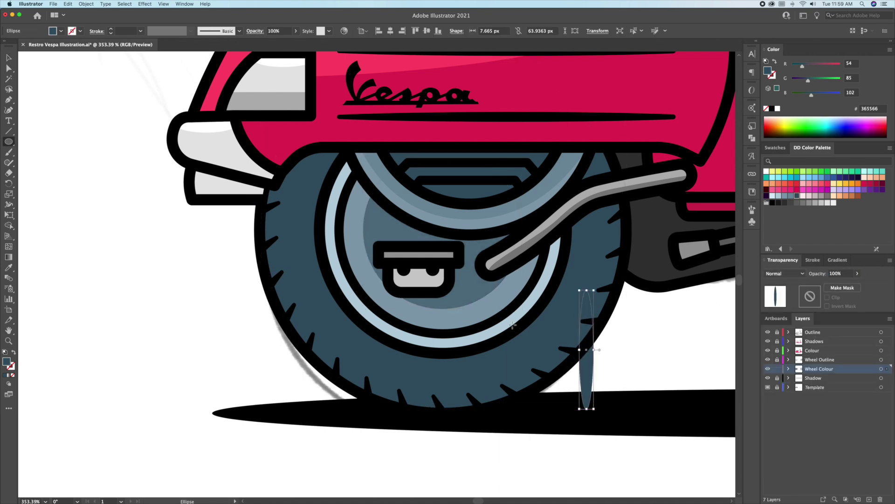
{"action": "key", "text": "i"}
{"action": "left_click", "coordinate": [492, 305]}
{"action": "key", "text": "r"}
{"action": "left_click_drag", "start_coordinate": [625, 294], "coordinate": [644, 333]}
{"action": "key", "text": "v"}
{"action": "mouse_move", "coordinate": [612, 330]}
{"action": "left_mouse_down"}
{"action": "mouse_move", "coordinate": [591, 323]}
{"action": "mouse_move", "coordinate": [561, 341]}
{"action": "left_mouse_up"}
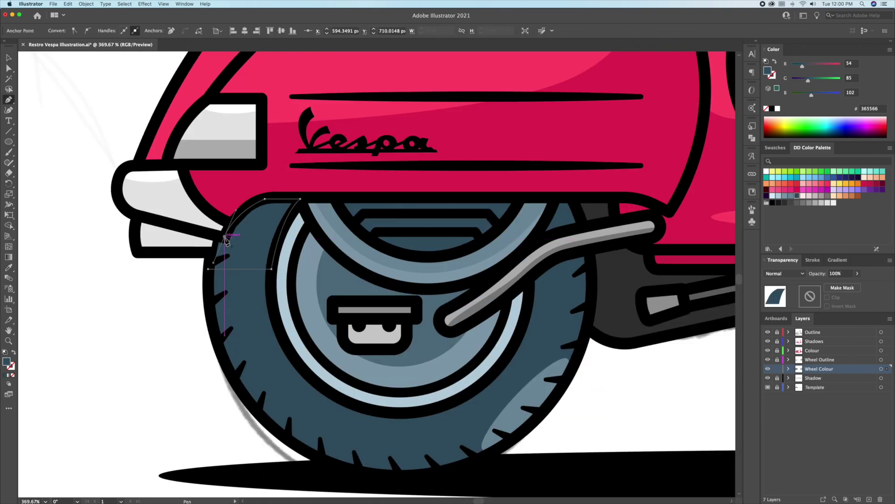
- Finish the closed shadow shape over the upper rear part of the rear tyre, beneath the bodywork, and deselect it
{"action": "left_click_drag", "start_coordinate": [280, 250], "coordinate": [233, 250]}
{"action": "left_click_drag", "start_coordinate": [679, 286], "coordinate": [451, 298]}
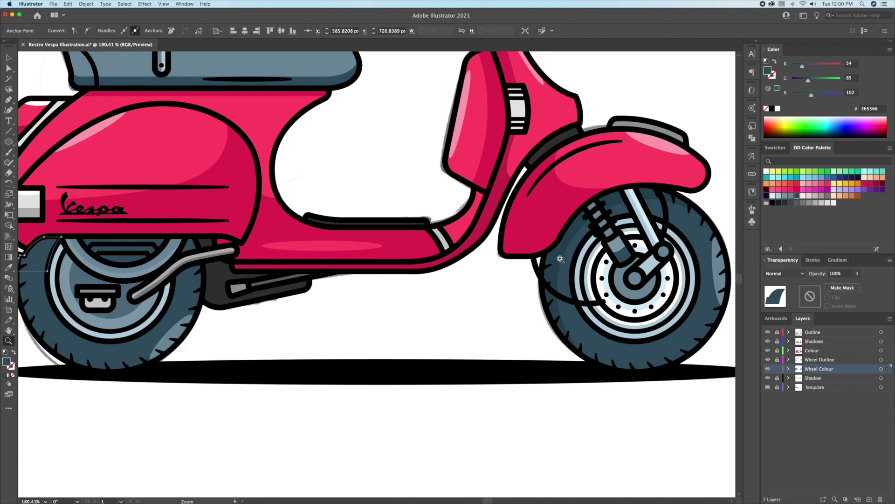
{"action": "left_click_drag", "start_coordinate": [368, 313], "coordinate": [541, 309]}
{"action": "key", "text": "v"}
{"action": "left_click", "coordinate": [540, 309]}
- Draw a matching closed shadow shape in dark blue (#264756) over the upper front part of the rear tyre, behind the exhaust pipe
{"action": "key", "text": "z"}
{"action": "left_click_drag", "start_coordinate": [256, 259], "coordinate": [306, 251]}
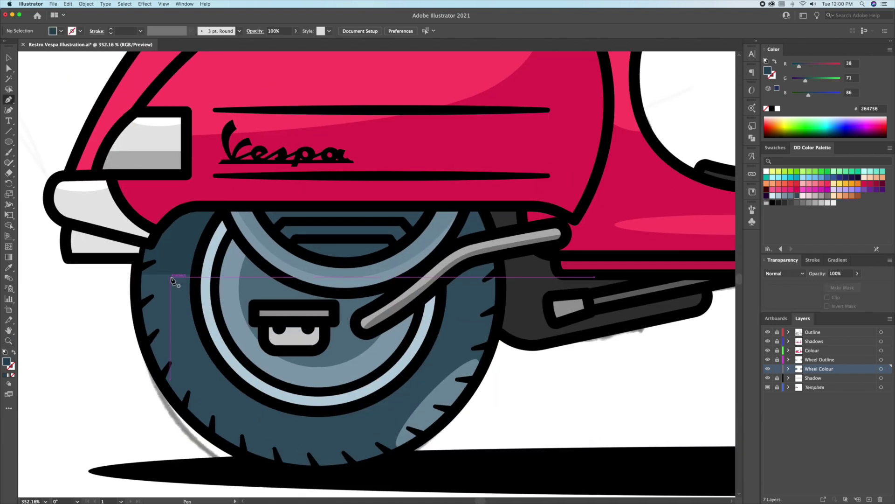
{"action": "left_click", "coordinate": [444, 282]}
{"action": "left_click", "coordinate": [500, 281]}
{"action": "left_click_drag", "start_coordinate": [479, 209], "coordinate": [458, 183]}
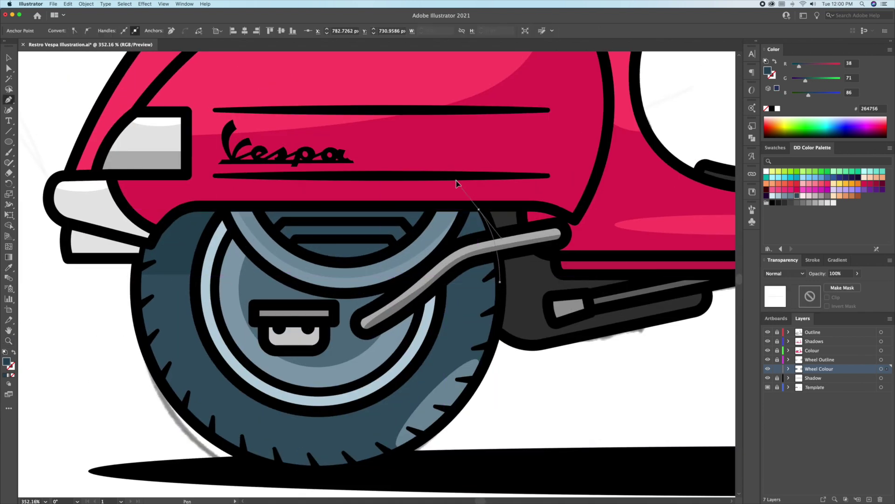
{"action": "left_click", "coordinate": [480, 210]}
{"action": "left_click", "coordinate": [445, 282]}
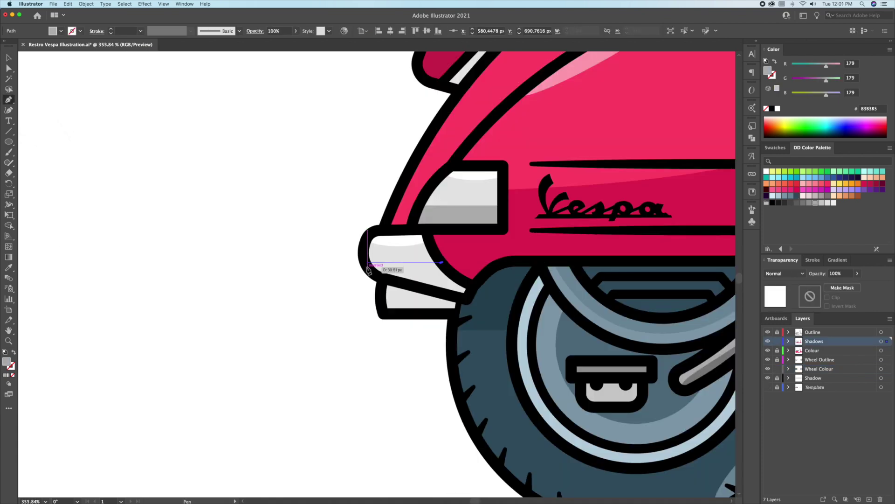
- Outline a grey shadow along the rear bumper's lower edge and adjust the white highlight on the larger mirror
{"action": "left_click", "coordinate": [389, 284]}
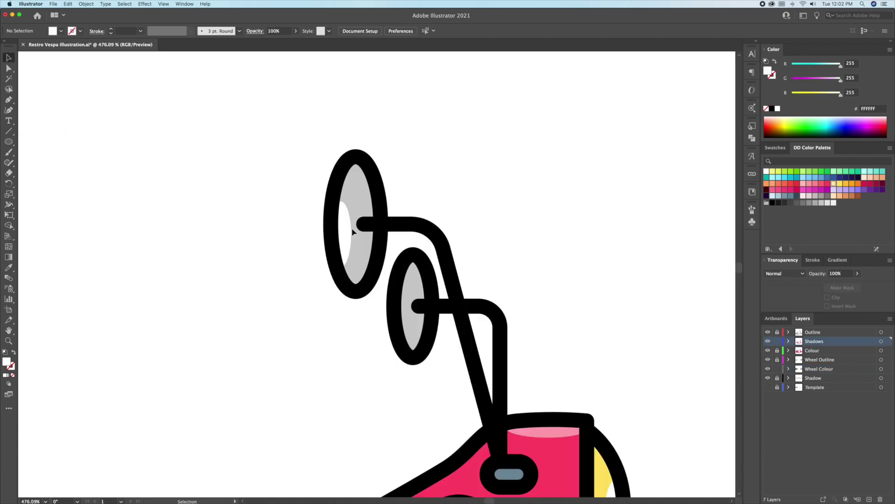
{"action": "left_click_drag", "start_coordinate": [370, 224], "coordinate": [344, 193]}
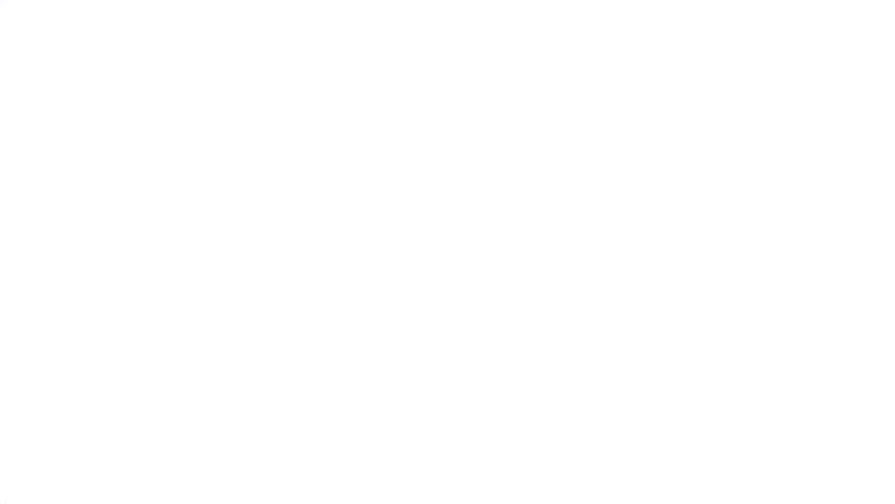